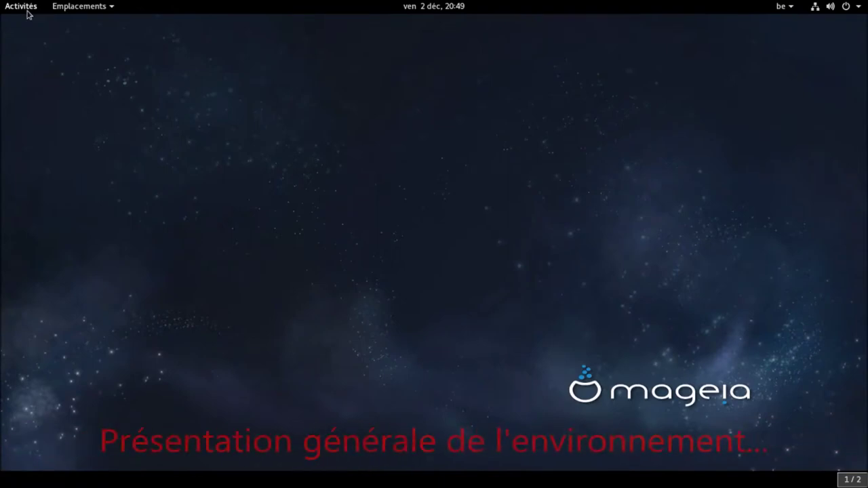
Look through all pages of installed applications in the Activités overview and return to the desktop.
click(27, 12)
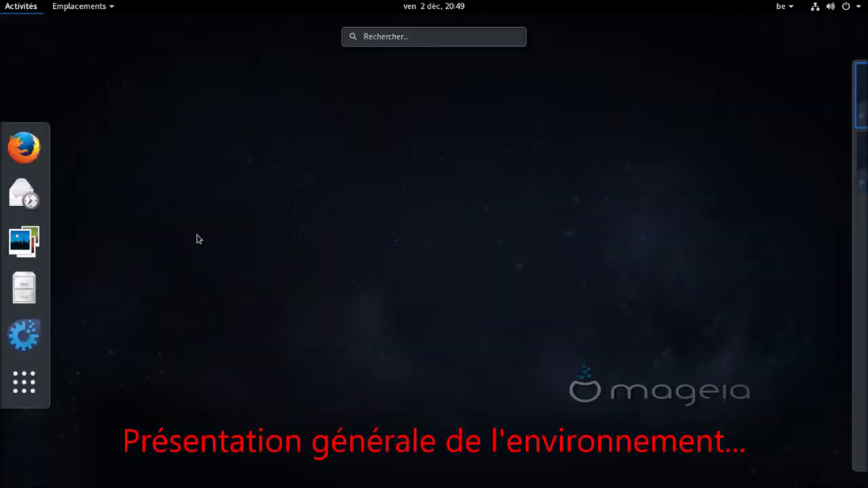
click(24, 382)
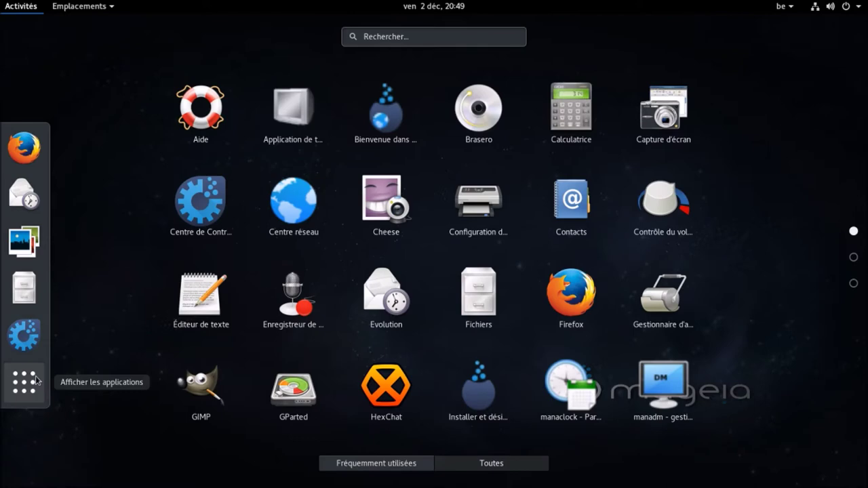
click(854, 258)
click(854, 285)
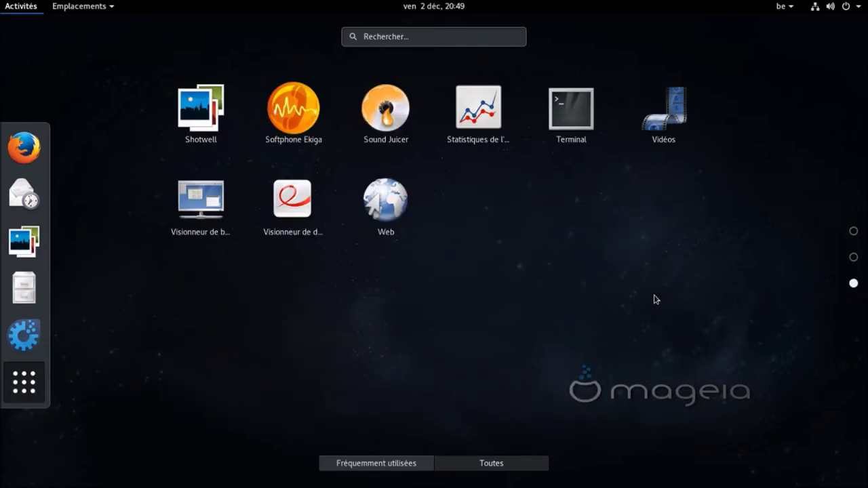
click(30, 13)
click(30, 12)
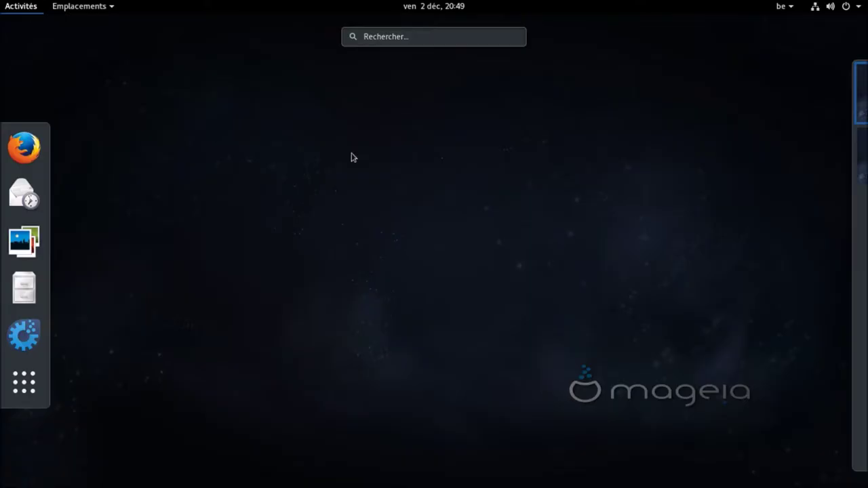
click(23, 7)
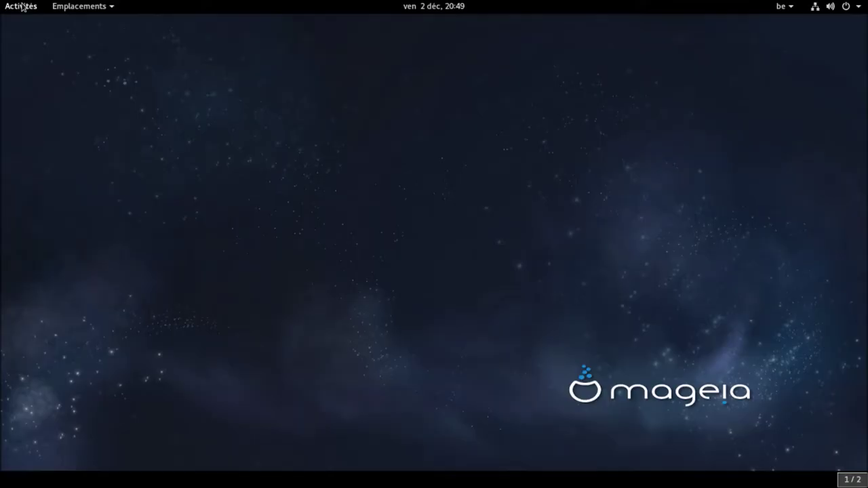
Look at the Emplacements shortcuts, the calendar with its notifications, and the available keyboard layouts.
click(94, 10)
click(95, 10)
click(439, 9)
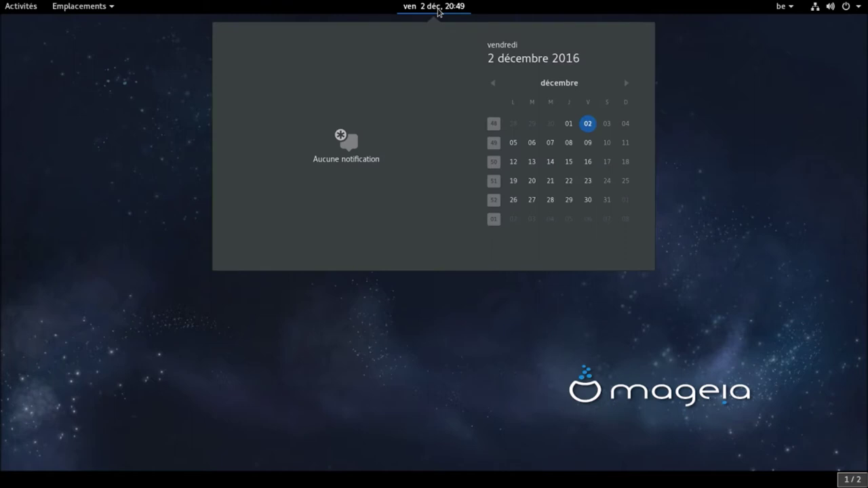
click(438, 10)
click(789, 8)
click(790, 8)
Look at the system menu's options for the wired connection and the user account.
click(811, 11)
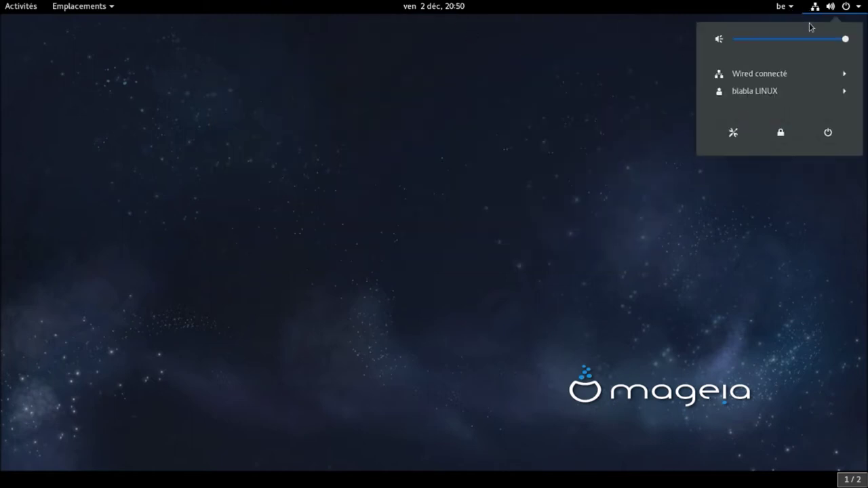
click(836, 75)
click(836, 75)
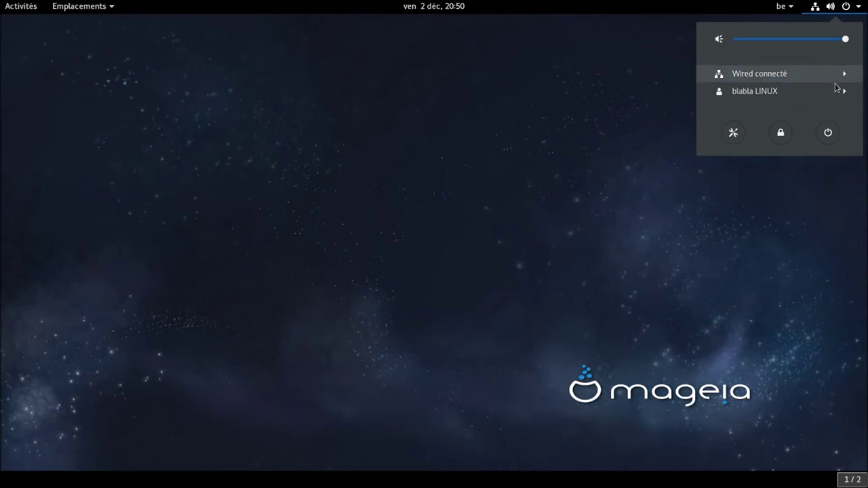
click(836, 92)
click(837, 92)
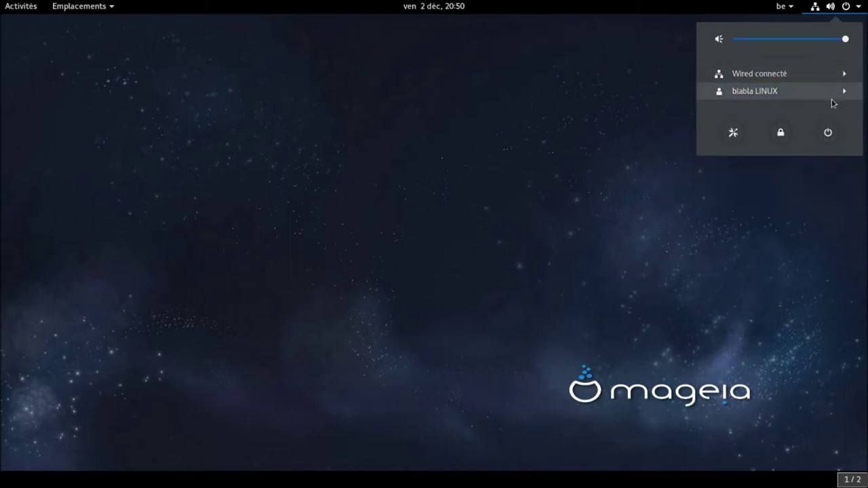
Open the system settings and view the Arrière-plan settings for the desktop and lock screen.
click(733, 133)
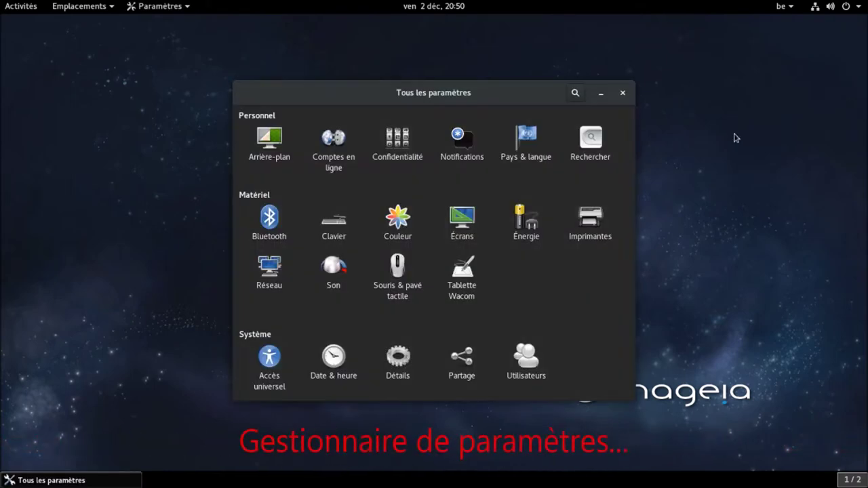
click(275, 142)
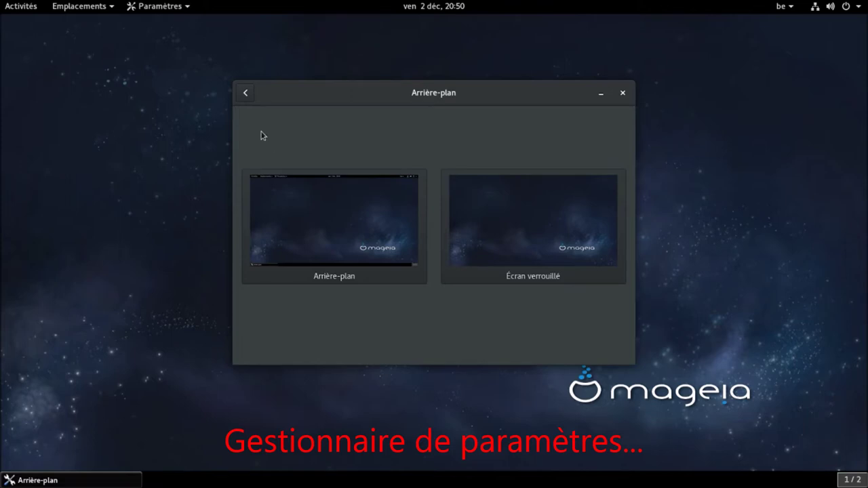
click(246, 94)
View the account providers offered under Comptes en ligne without adding one, and look at the Confidentialité settings.
click(324, 146)
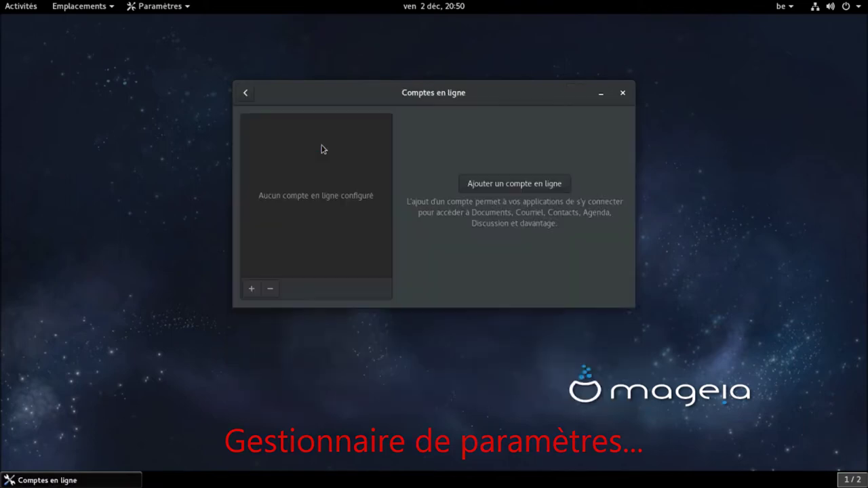
click(516, 184)
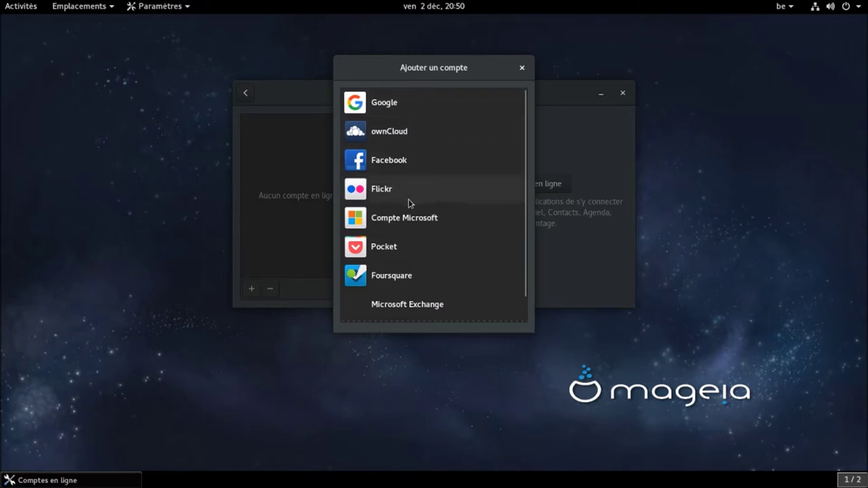
click(522, 69)
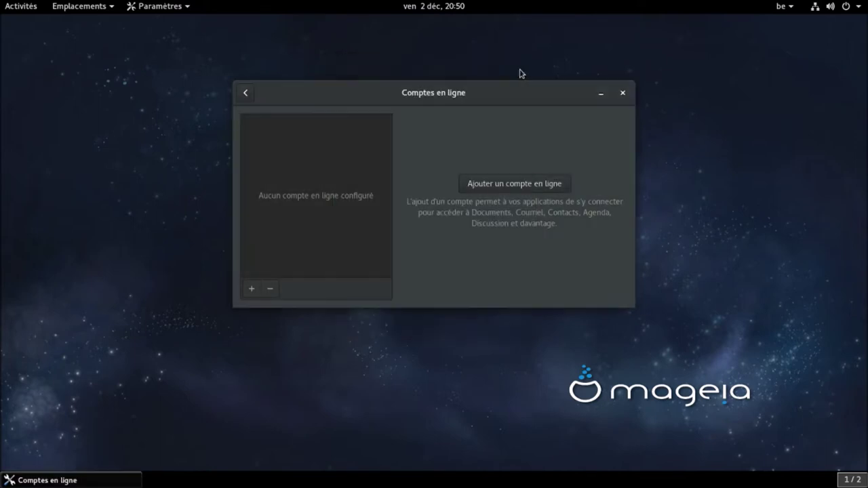
click(248, 96)
click(397, 148)
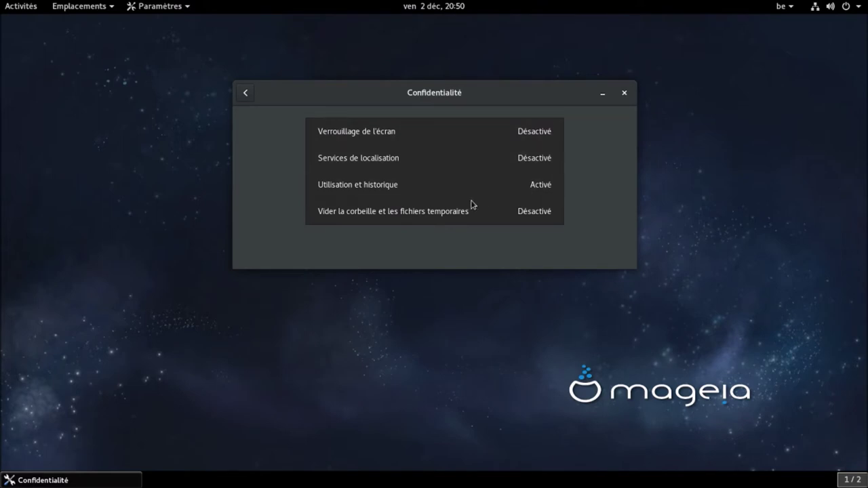
click(247, 95)
In the Notifications settings, toggle banners and lock screen notifications off and on again, and look through the application list.
click(462, 140)
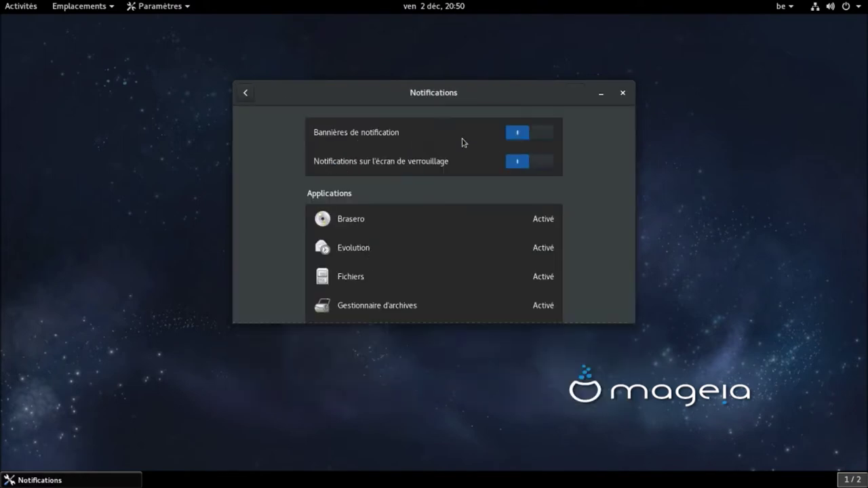
click(537, 140)
click(538, 139)
click(537, 163)
click(536, 166)
drag(636, 149, 632, 236)
click(247, 93)
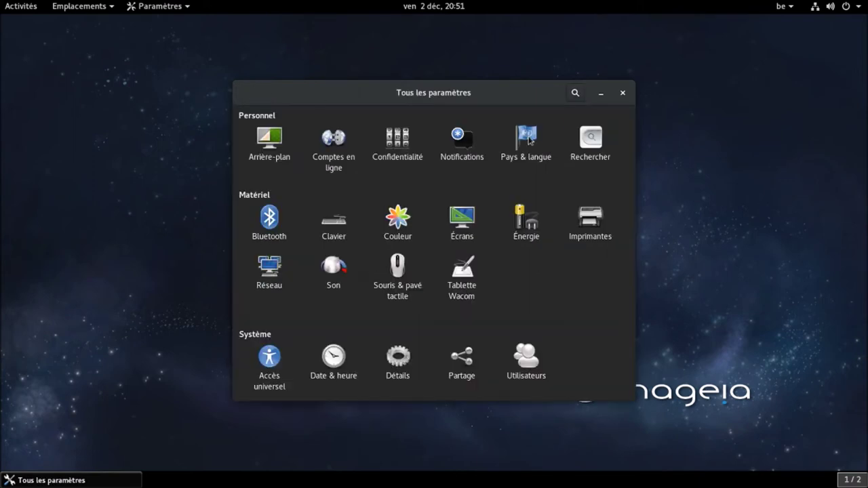
View the Pays & langue settings and open the Rechercher settings.
click(528, 138)
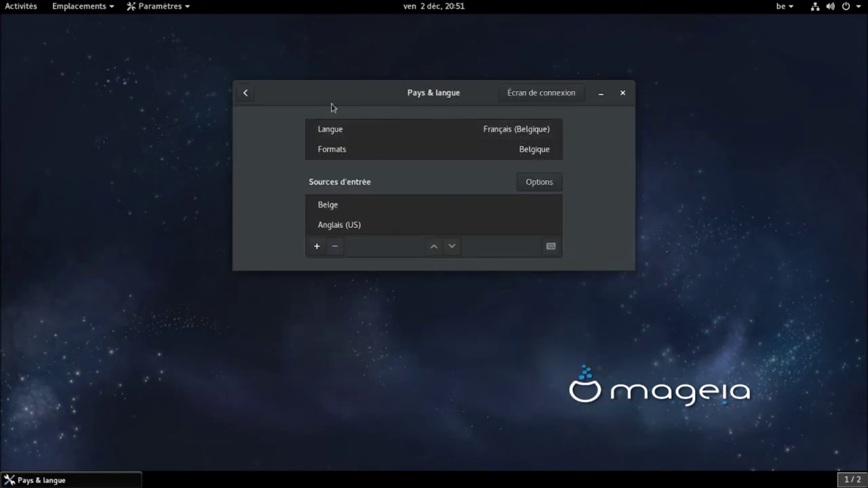
click(248, 94)
click(590, 141)
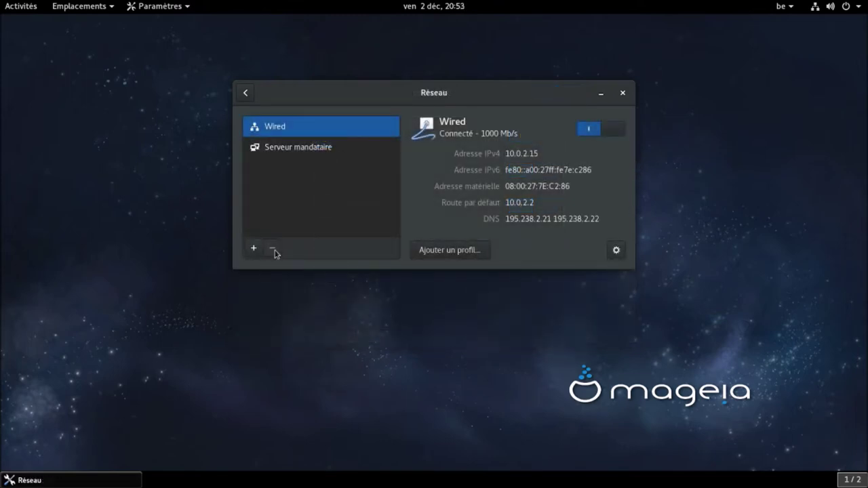
View the proxy and wired connection details under Réseau and the types of network connection that can be added, without adding any.
click(300, 153)
click(295, 129)
click(253, 248)
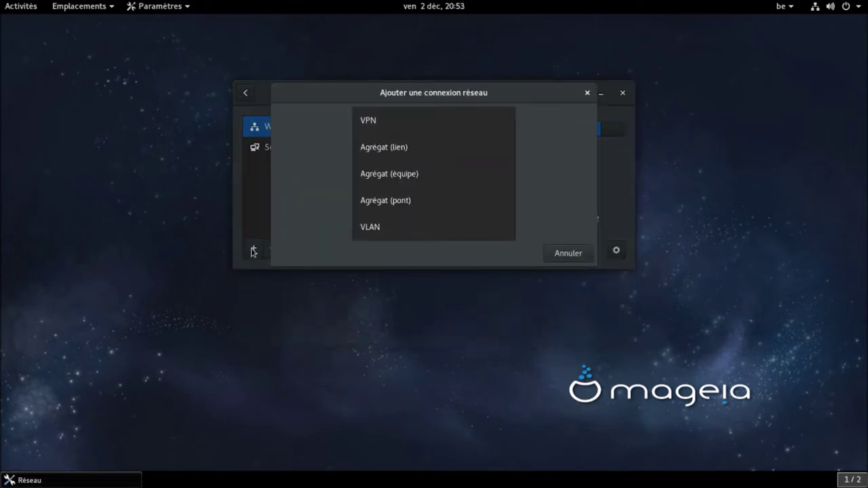
click(563, 252)
click(246, 93)
View the input, sound effects and application sections of the Son settings.
click(333, 275)
click(305, 161)
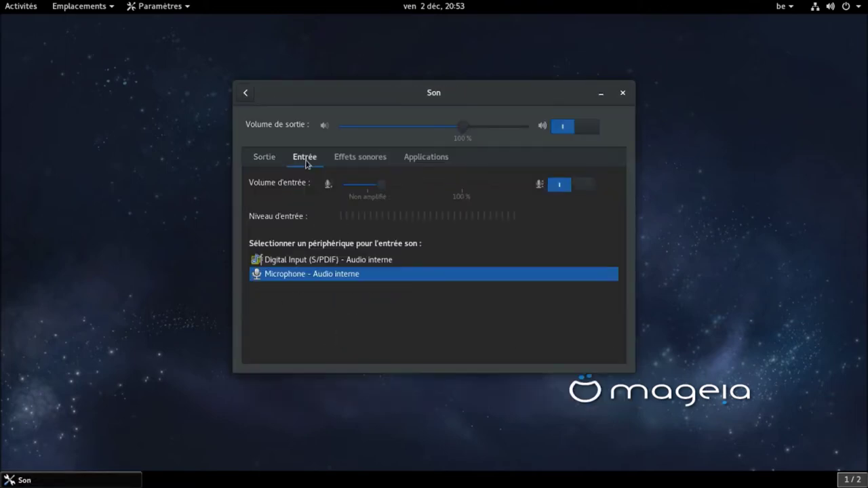
click(342, 161)
click(415, 161)
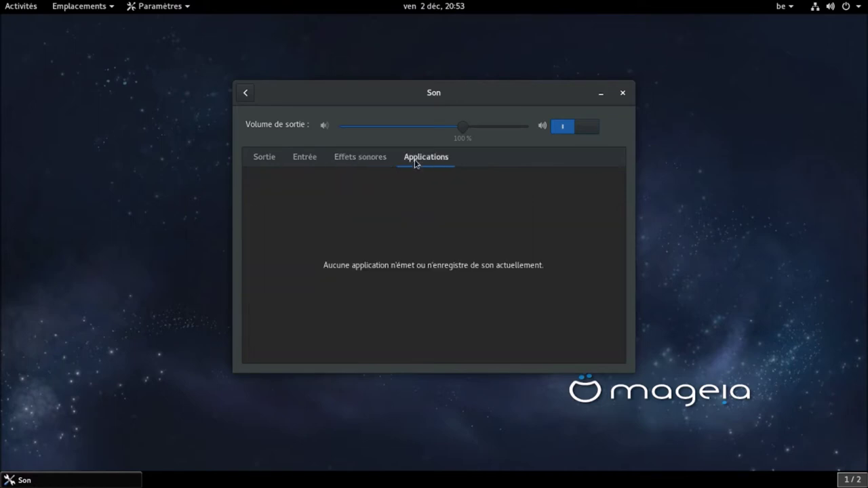
click(246, 93)
View the Souris & pavé tactile settings and test single and double clicking in the test area.
click(397, 271)
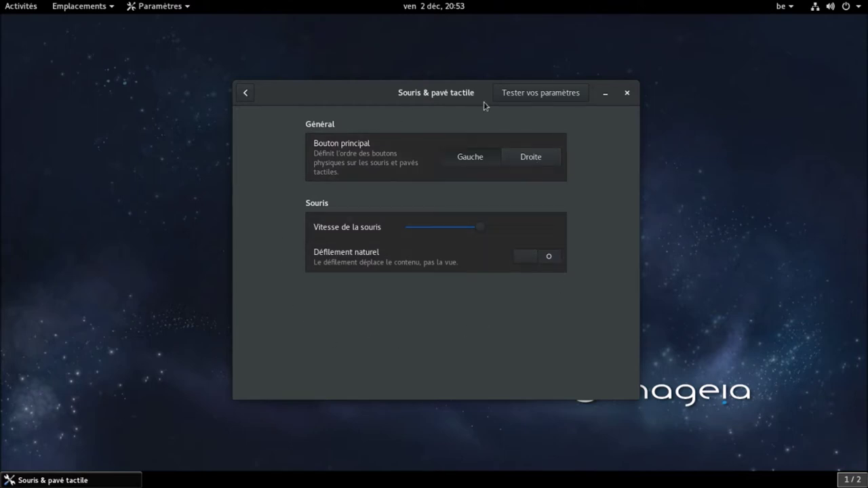
click(515, 99)
double_click(444, 320)
click(444, 321)
click(246, 94)
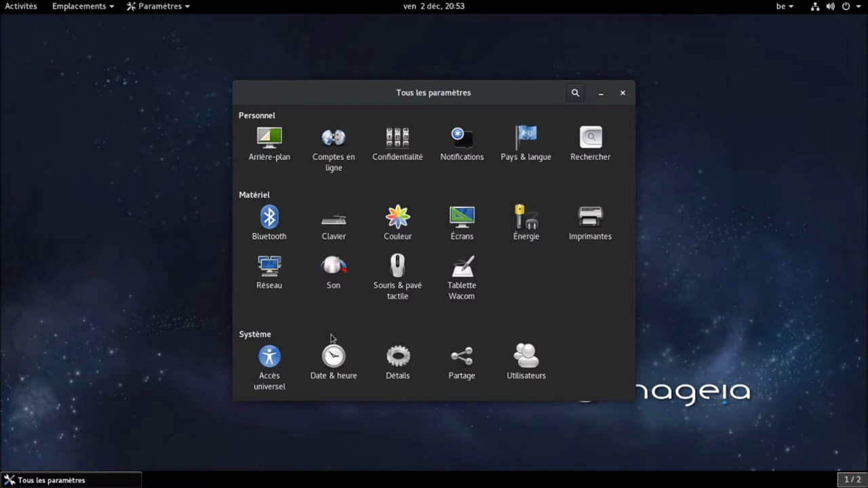
View the Date & heure settings, and the overview, default applications and removable media sections of Détails.
click(334, 359)
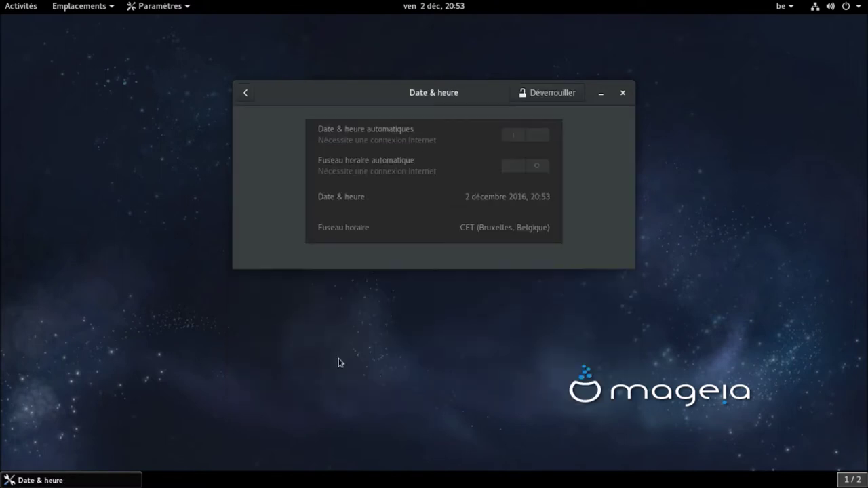
click(246, 93)
click(399, 361)
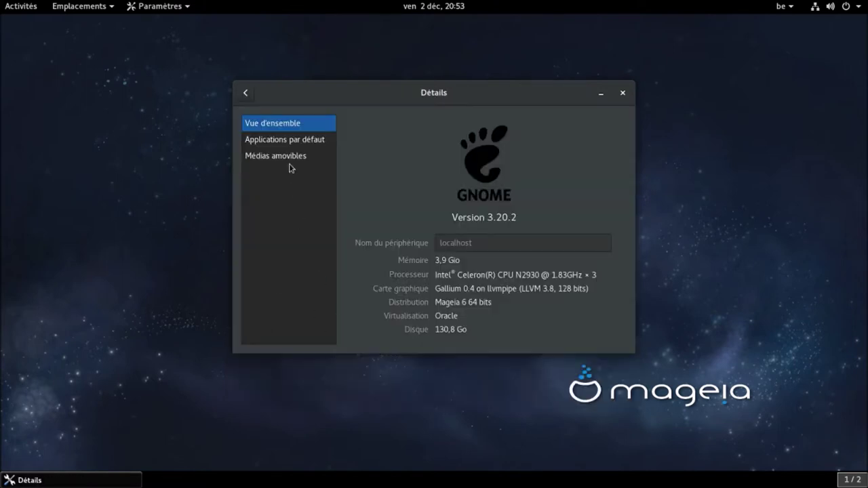
click(287, 142)
click(283, 157)
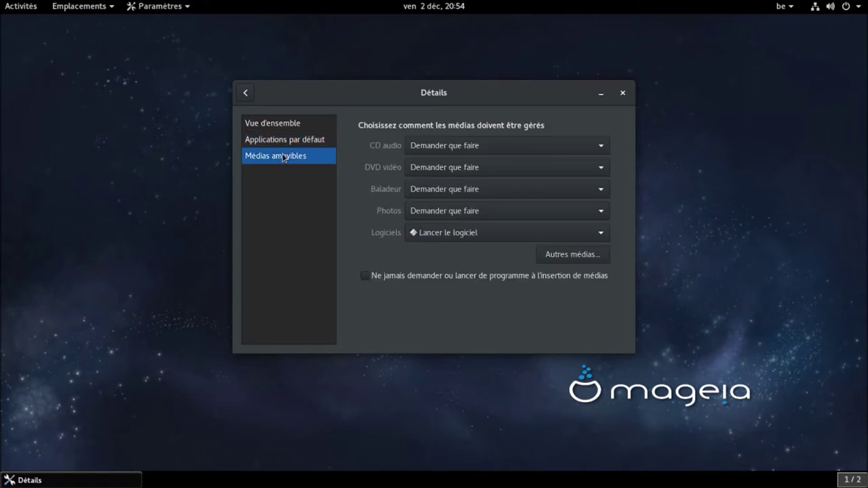
click(246, 93)
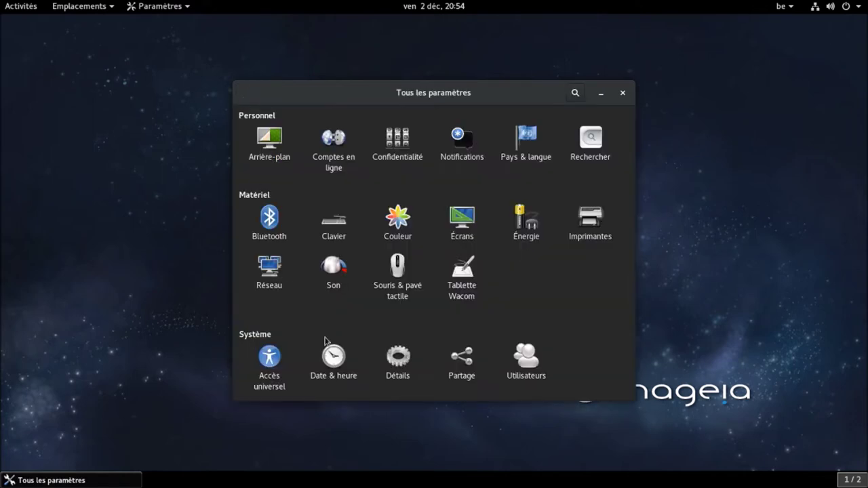
Under Partage, try the password access option for screen sharing, restore explicit approval, and switch screen sharing on and off again.
click(463, 359)
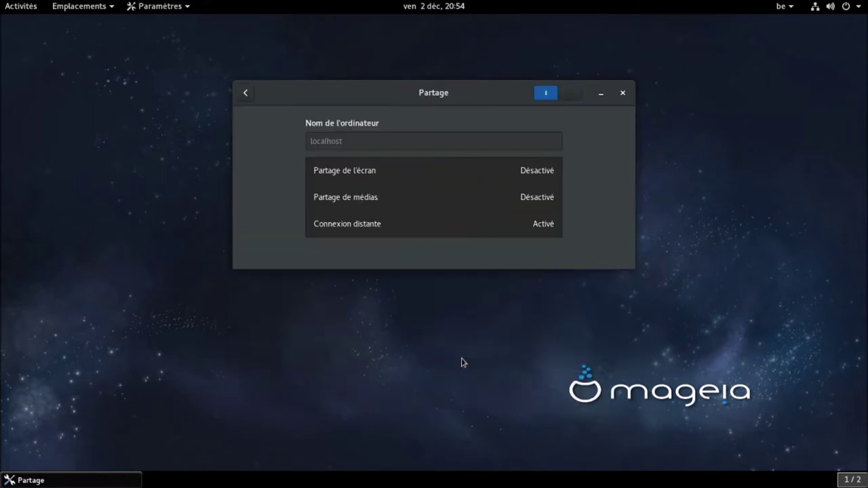
click(417, 179)
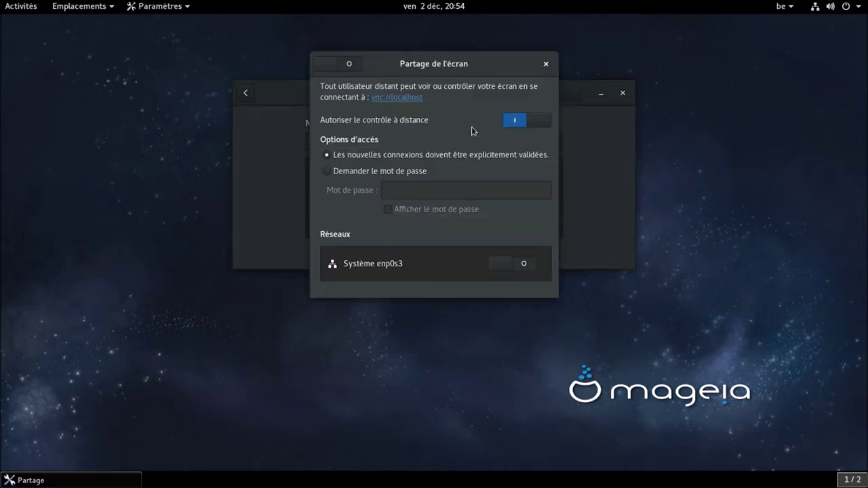
click(390, 173)
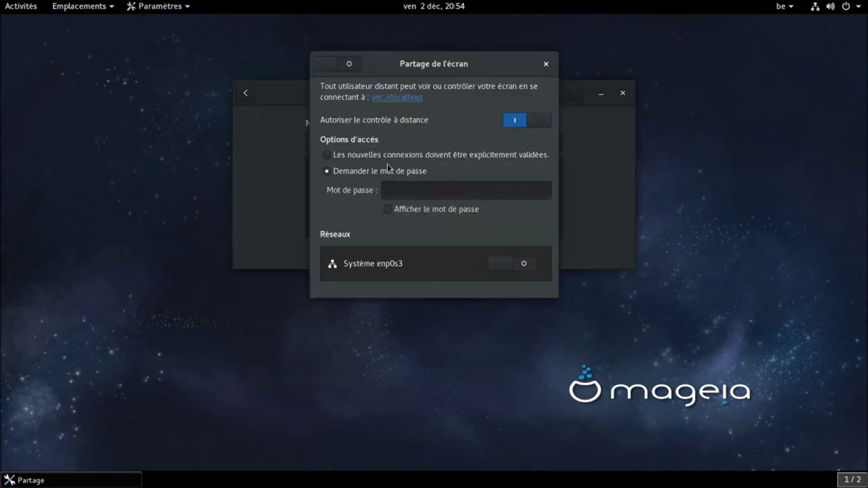
click(389, 159)
click(331, 68)
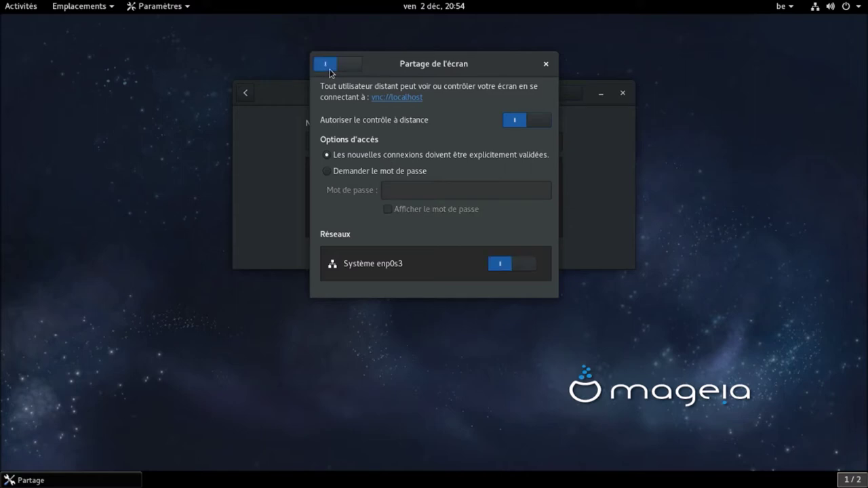
click(330, 66)
click(546, 65)
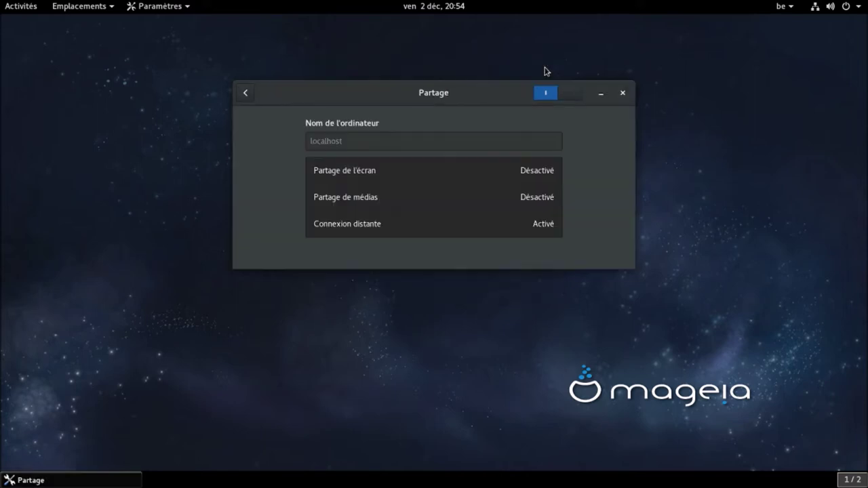
View the media sharing options and switch Partage de médias on and off again.
click(378, 199)
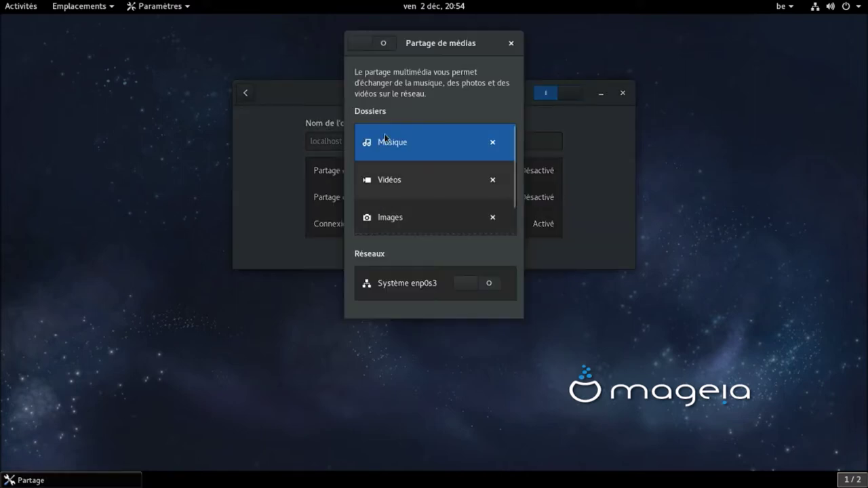
click(367, 47)
click(370, 45)
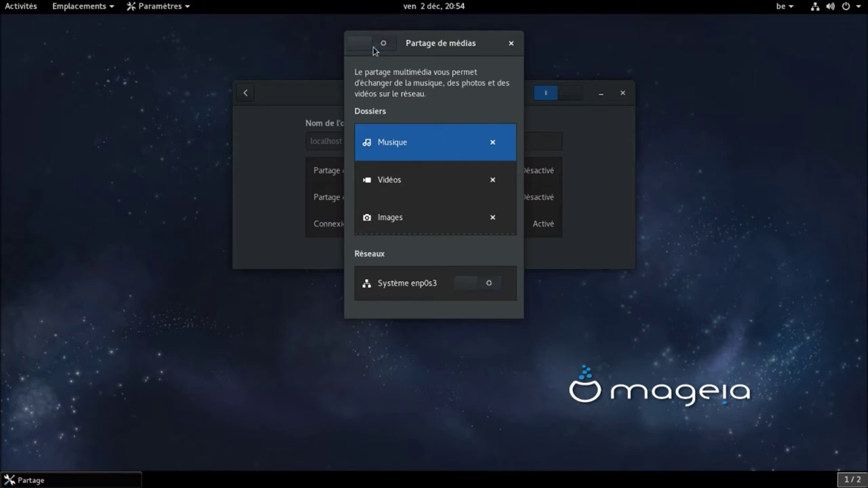
Close the media sharing options, view the Connexion distante option, and view the account details in Utilisateurs.
click(512, 45)
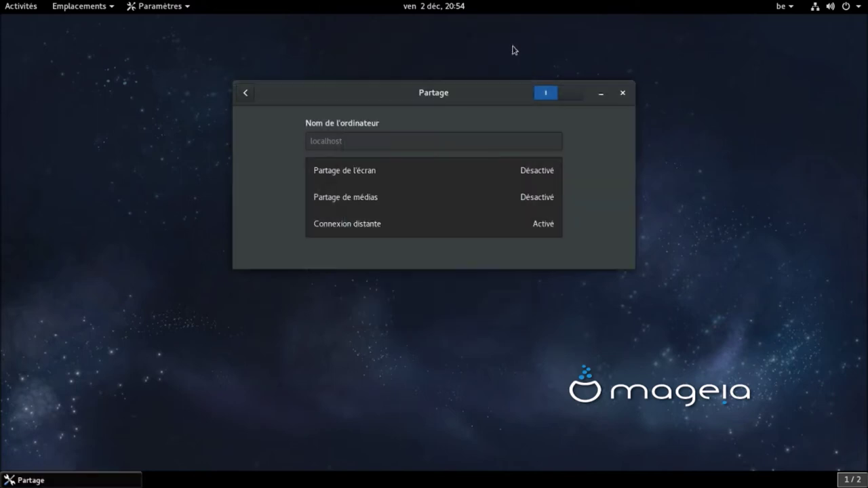
click(386, 229)
click(576, 143)
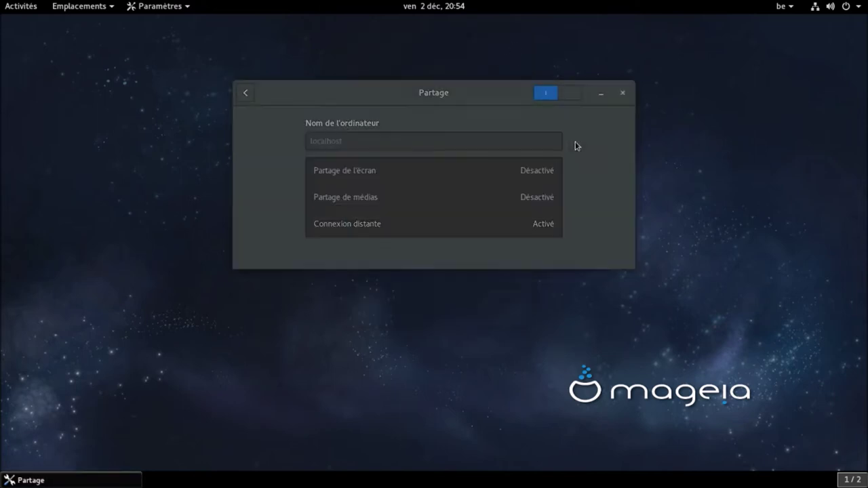
click(248, 93)
click(529, 359)
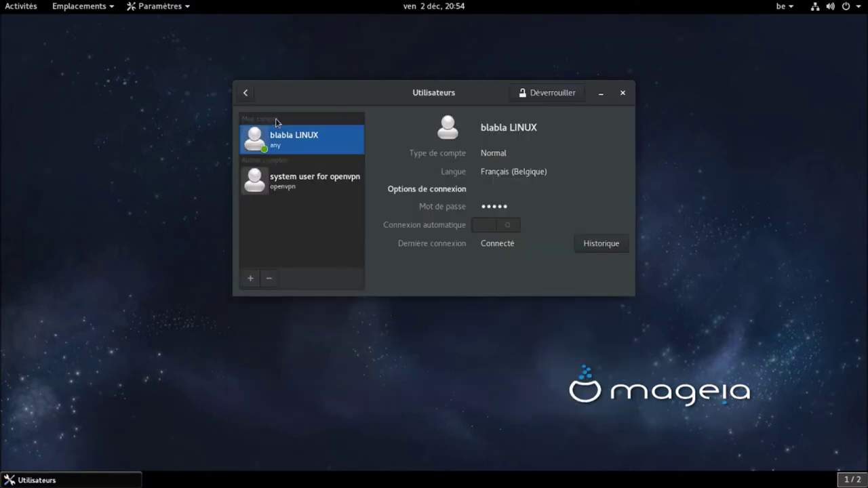
click(247, 94)
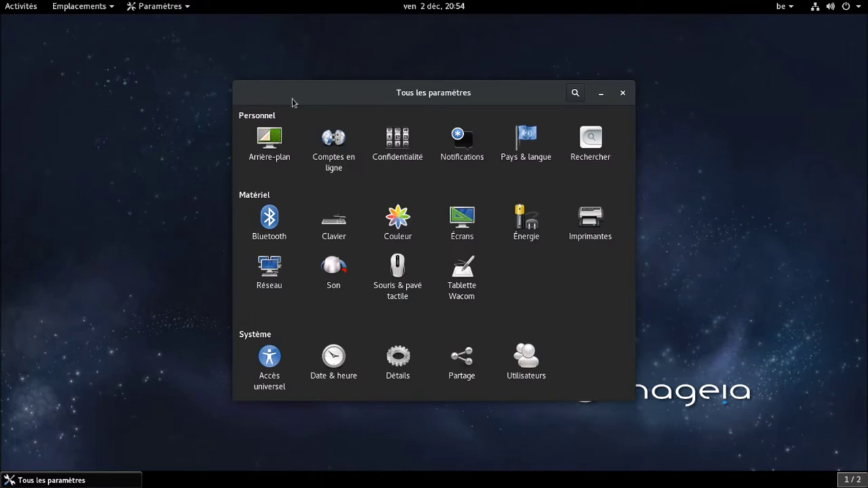
Launch the Centre de Contrôle de Mageia and authenticate with the administrator password.
key(super)
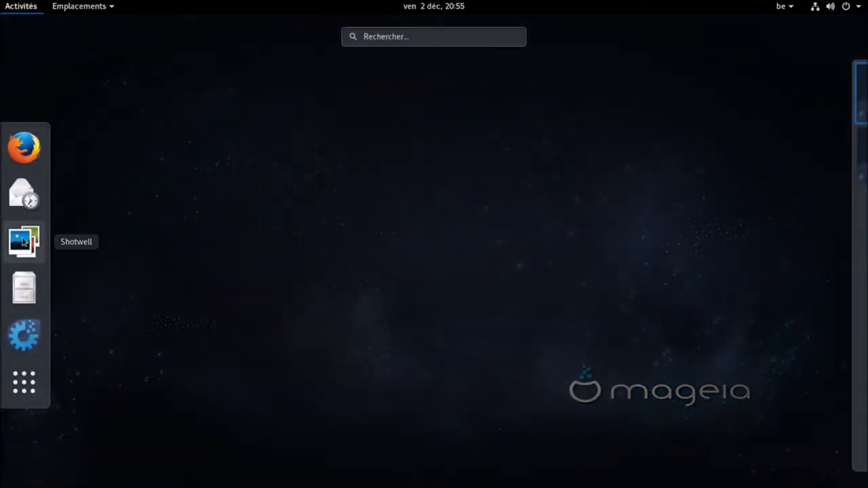
click(24, 336)
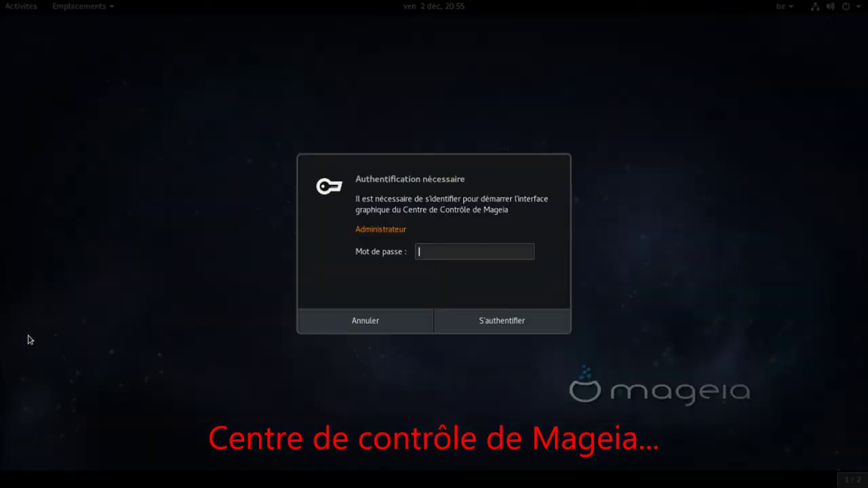
key(Return)
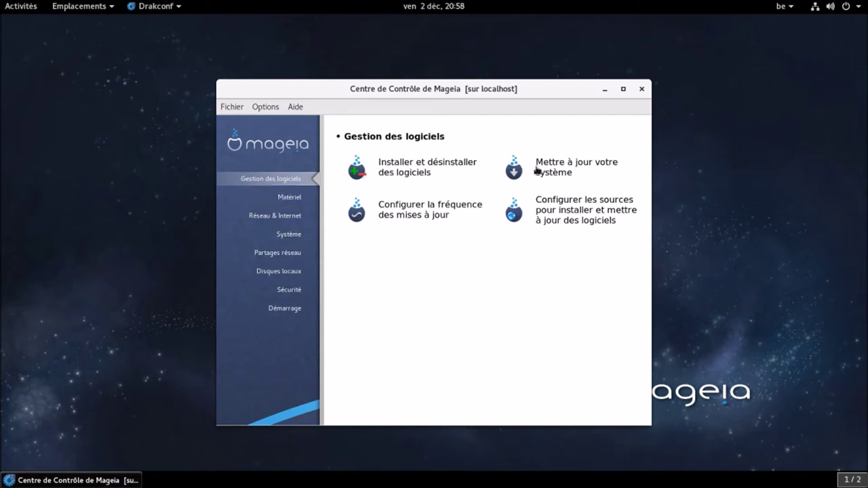
Look through the Matériel section, including its 3D desktop effects and display server configuration, without changing any setting.
click(302, 198)
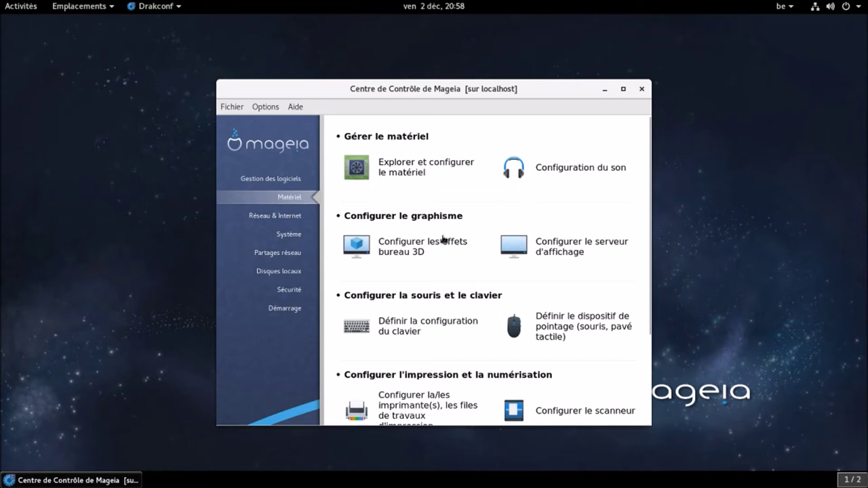
click(407, 253)
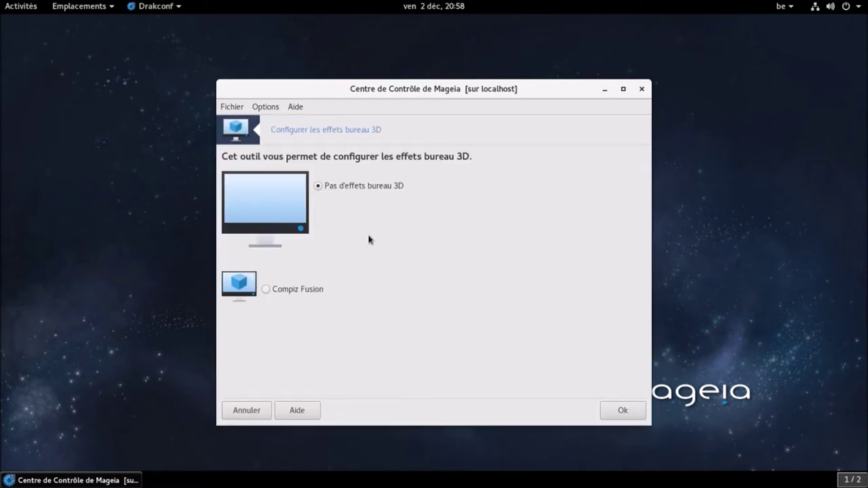
click(248, 410)
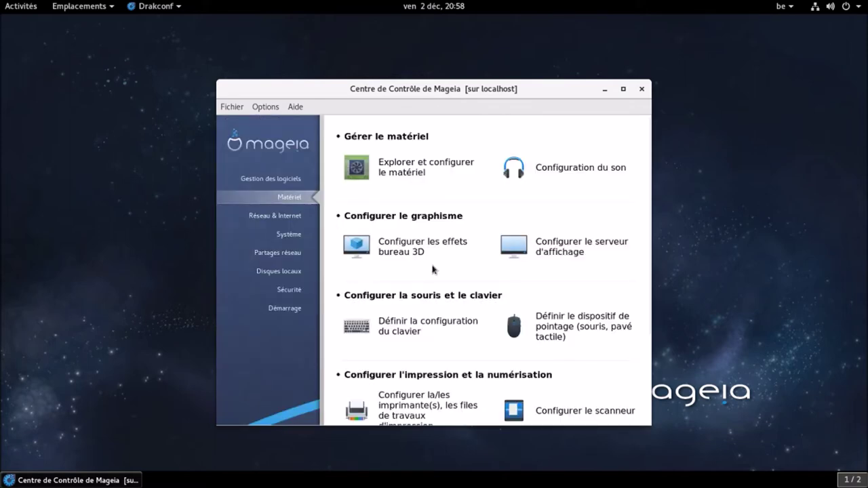
click(582, 247)
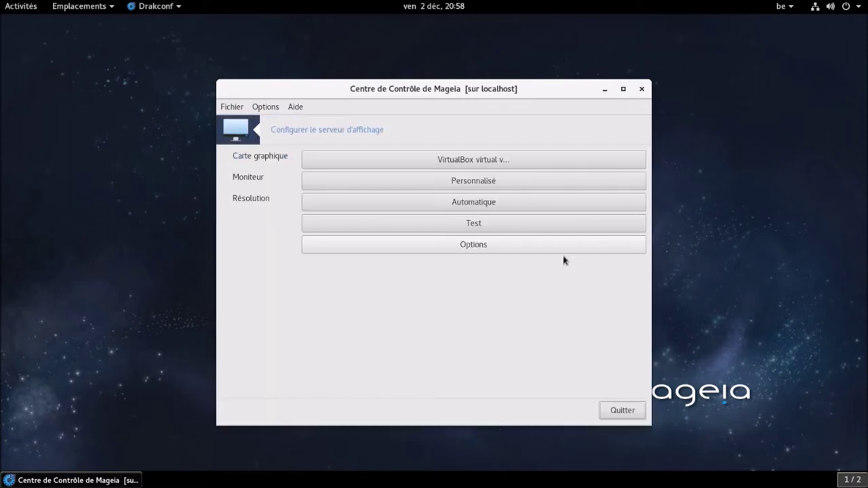
click(641, 90)
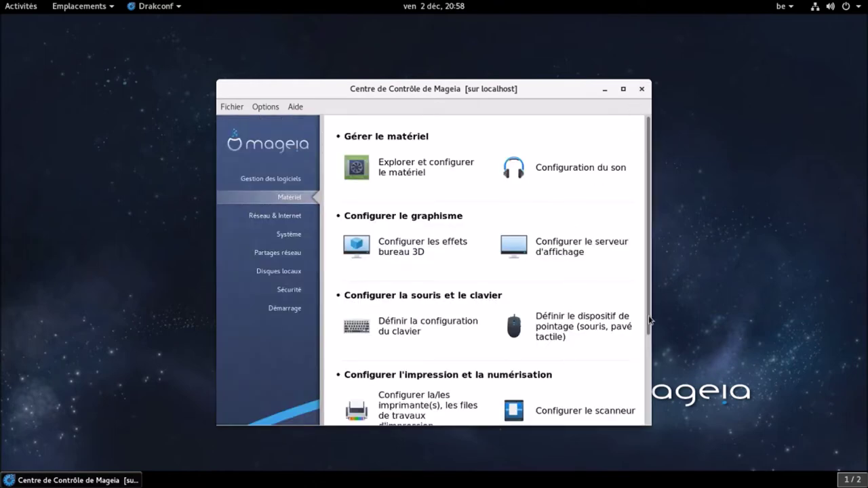
scroll(644, 361, down, 2)
scroll(644, 361, down, 3)
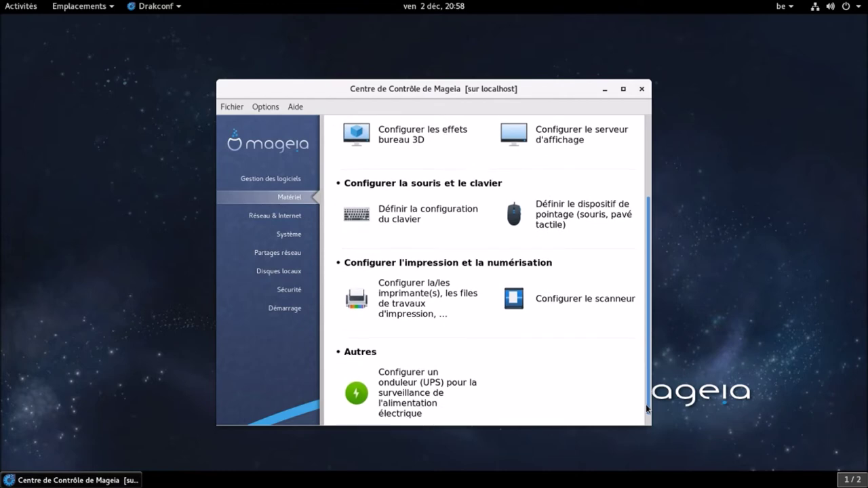
Look through all the tools offered in the Réseau & Internet and Système sections.
click(302, 217)
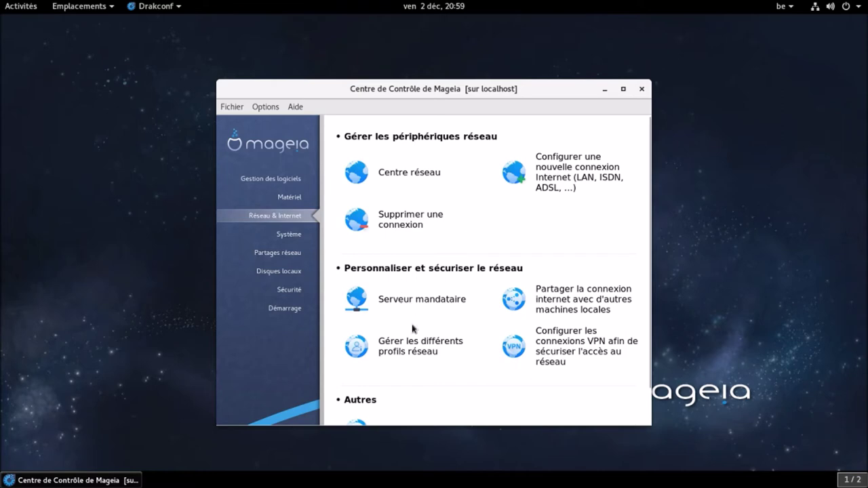
scroll(638, 339, down, 2)
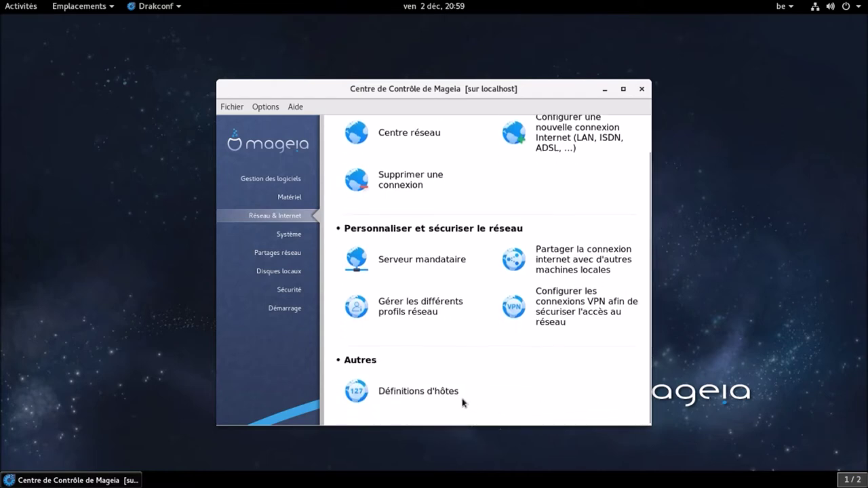
click(311, 234)
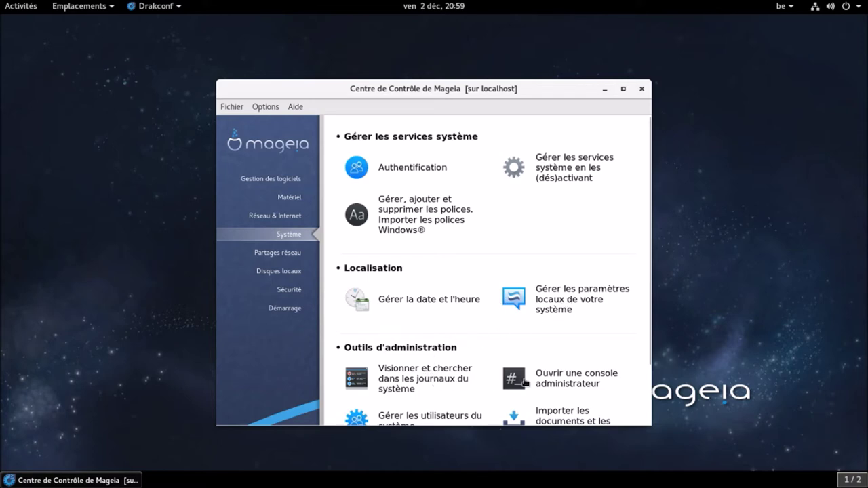
scroll(650, 341, down, 3)
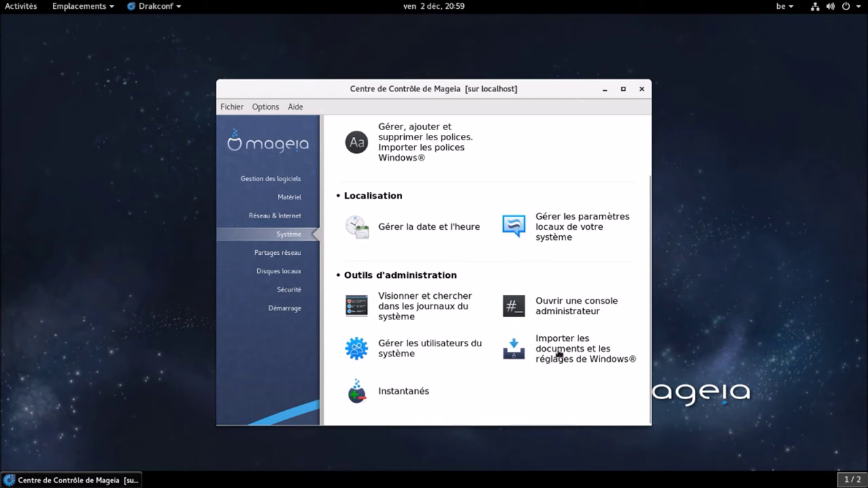
View the Partages réseau, Disques locaux, Sécurité and Démarrage sections, and close the control center.
click(268, 253)
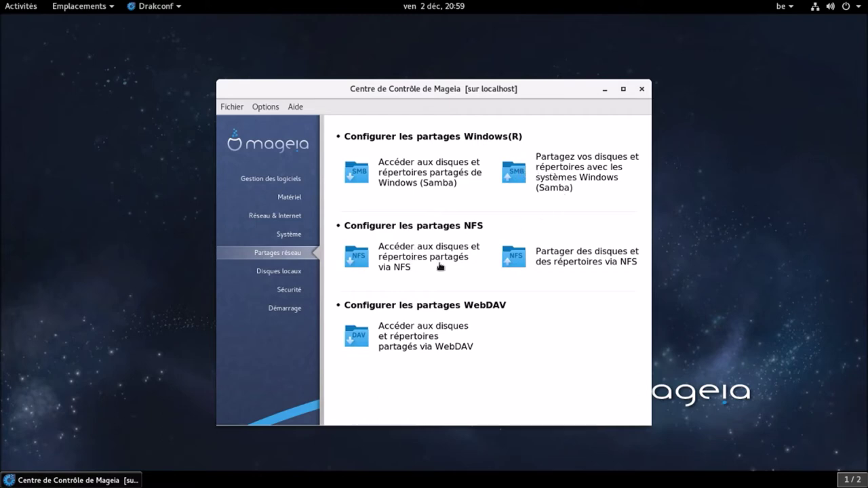
click(304, 272)
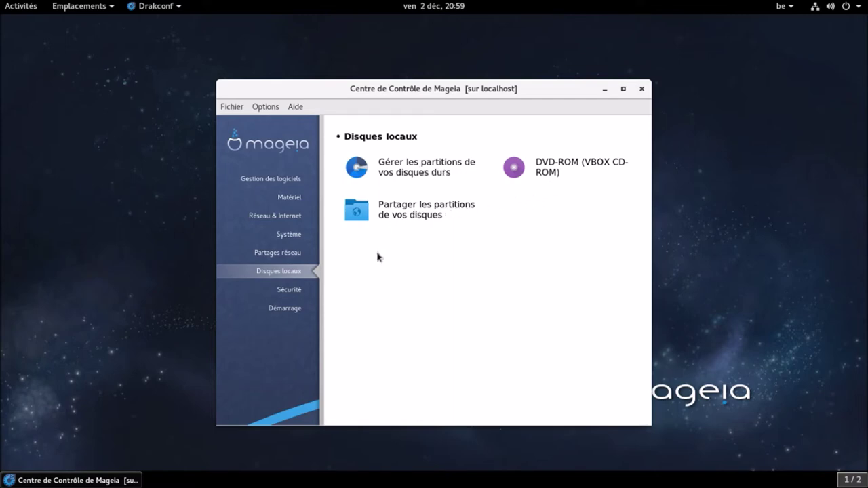
click(303, 290)
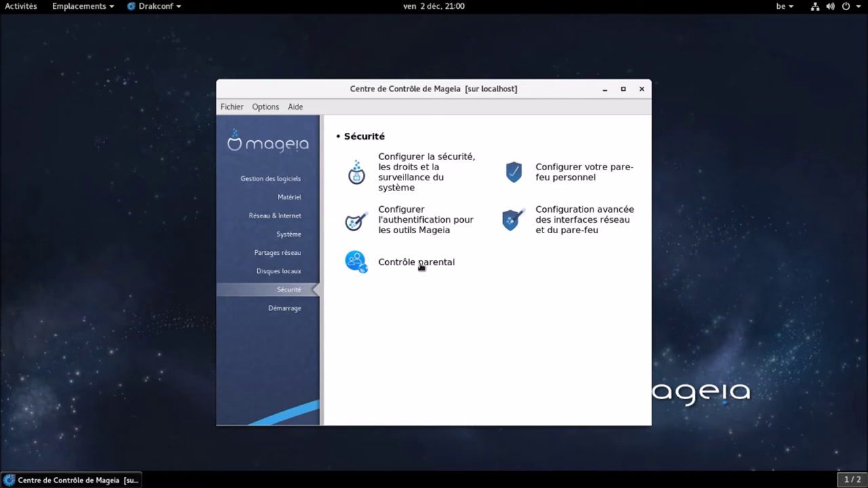
click(301, 309)
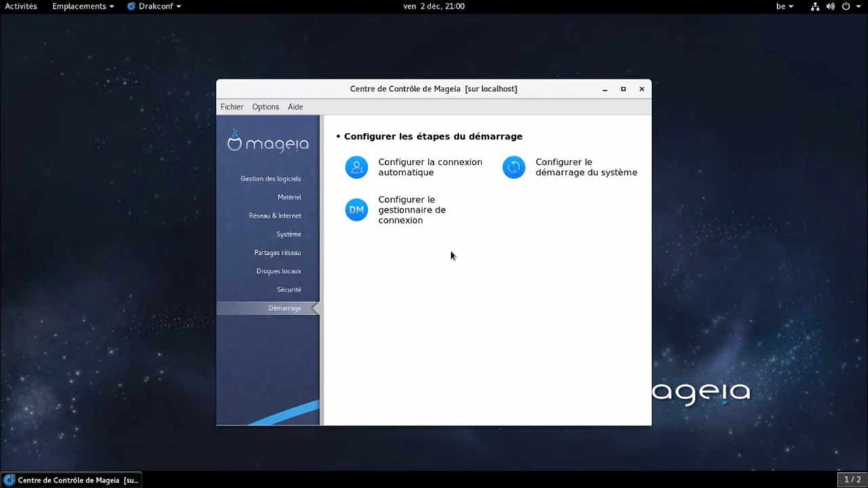
click(642, 89)
Search the applications overview for "per" and open Outil de personnalisation.
click(16, 13)
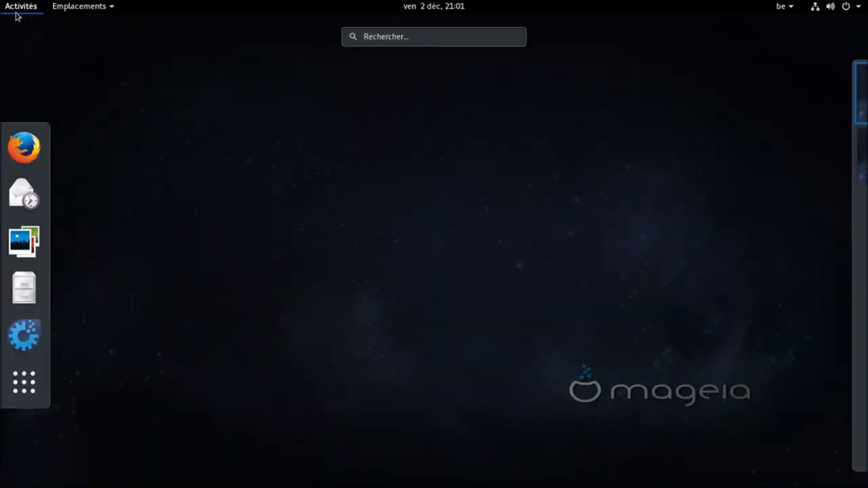
text(per)
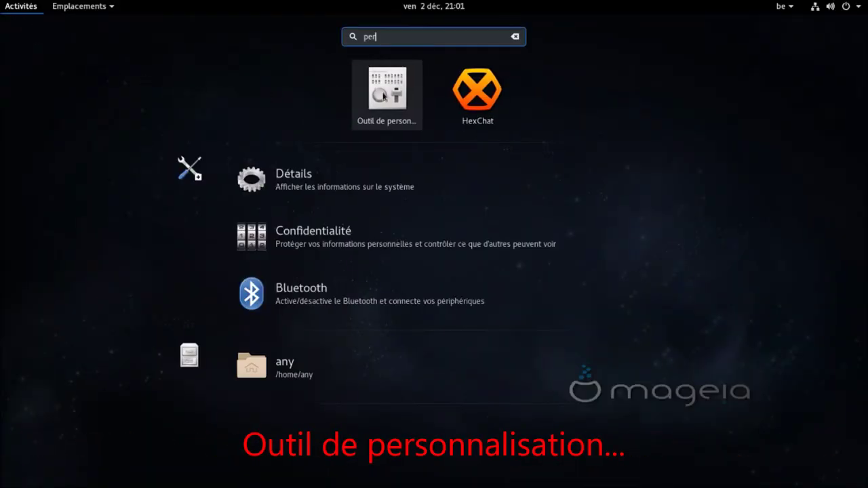
click(384, 97)
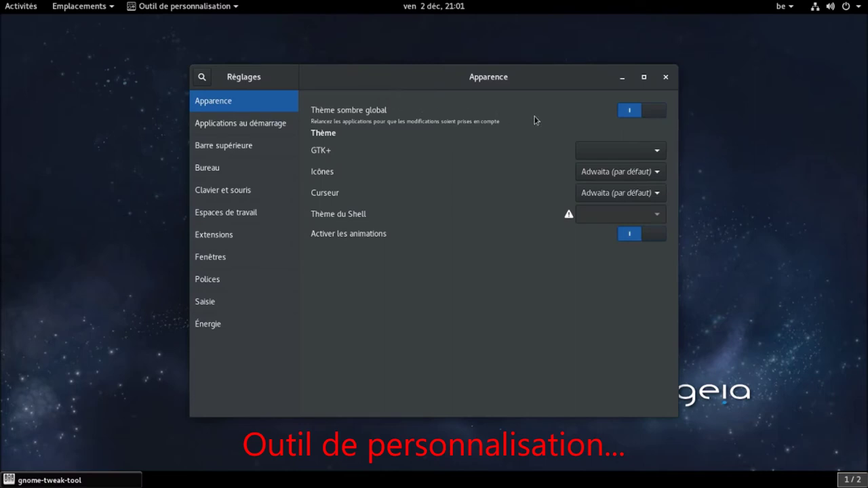
Try Thème sombre global switched off by relaunching Outil de personnalisation, and switch the dark theme back on.
click(654, 112)
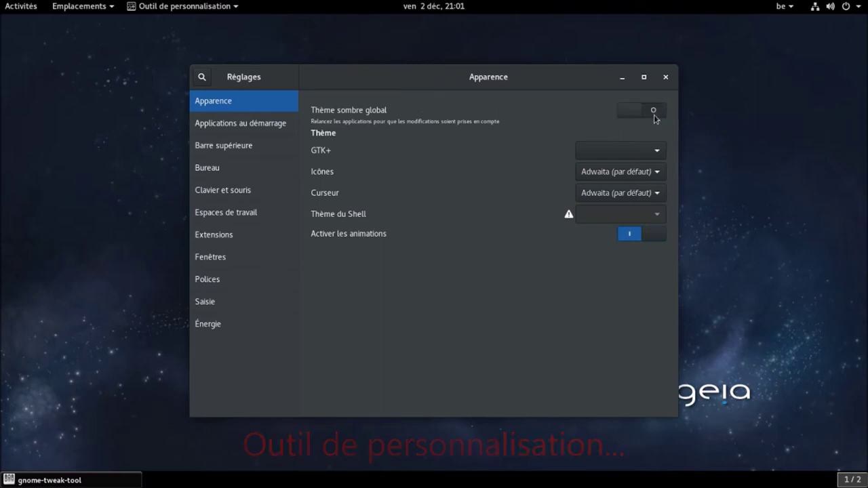
click(665, 77)
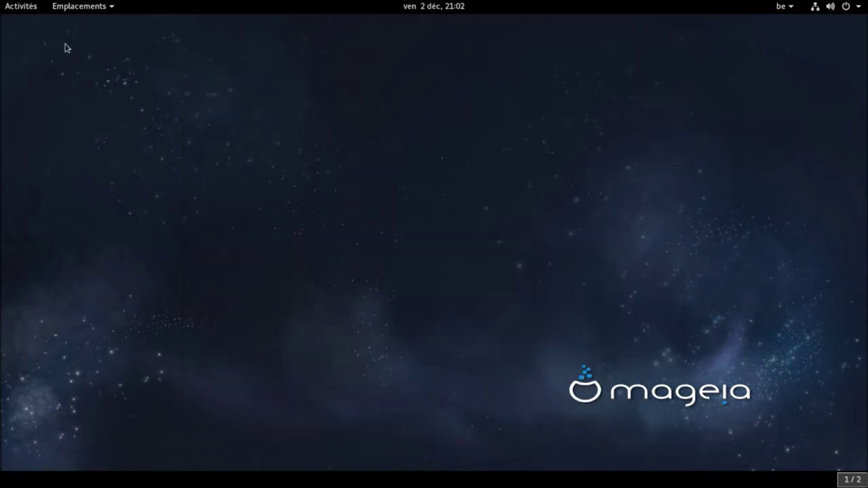
click(27, 8)
text(per)
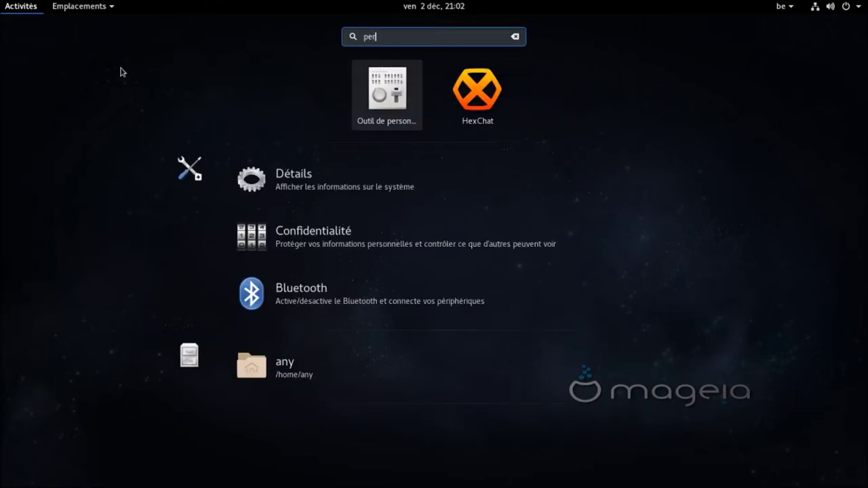
click(378, 95)
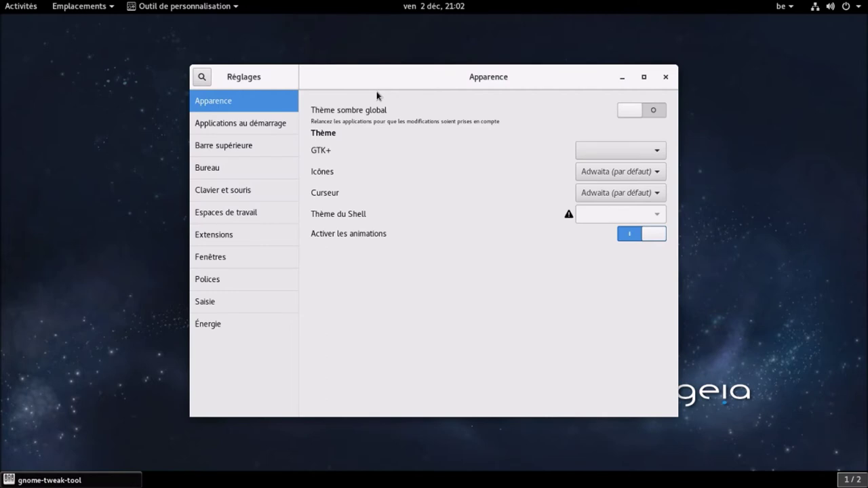
click(618, 114)
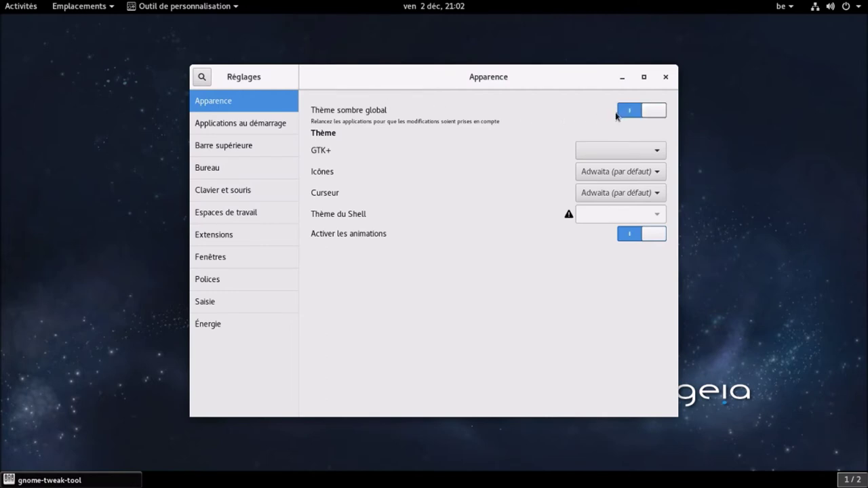
View the icon and cursor theme choices, and switch Activer les animations off and on again.
click(604, 173)
click(604, 173)
click(603, 193)
click(603, 194)
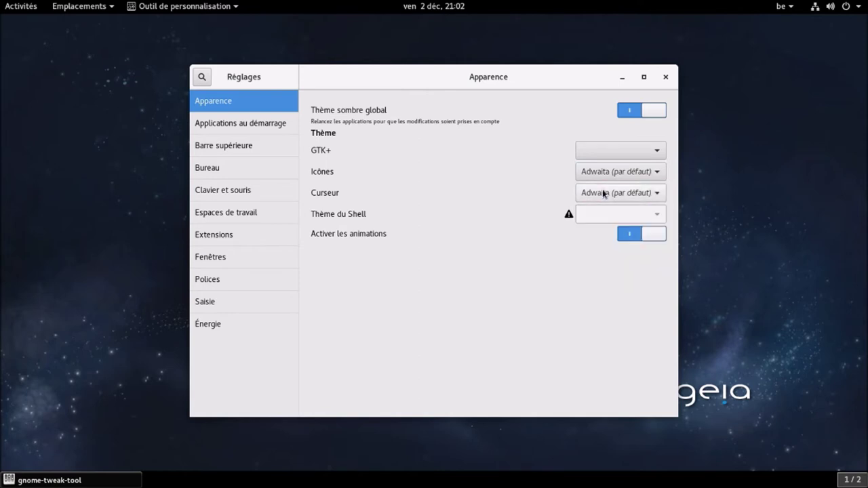
click(651, 238)
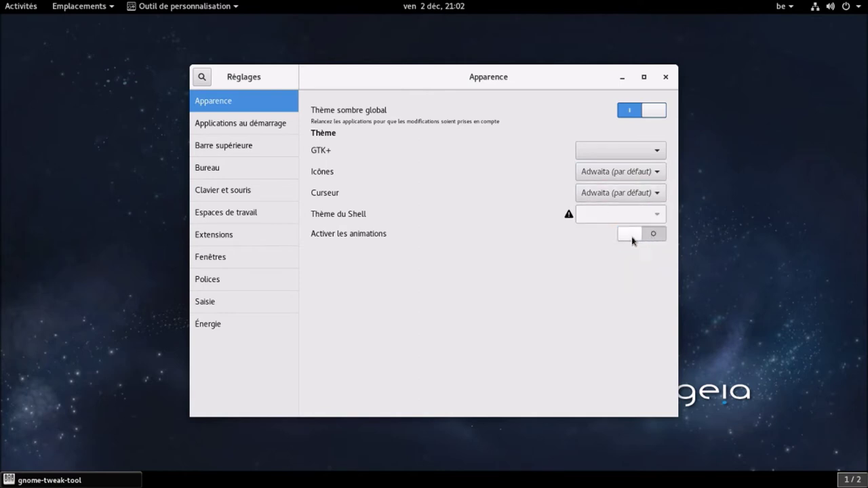
click(632, 240)
Under Applications au démarrage, browse the available applications, add one to the startup list, and remove it again.
click(269, 121)
click(485, 114)
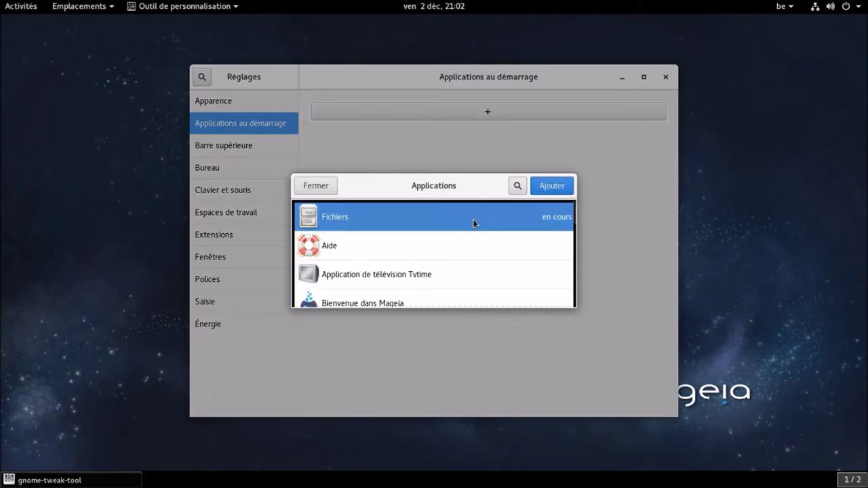
scroll(575, 227, down, 3)
scroll(575, 226, down, 5)
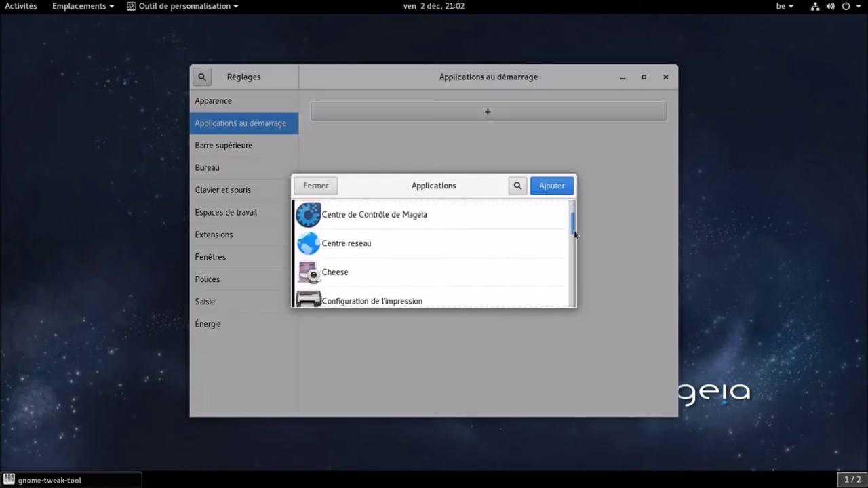
scroll(576, 229, up, 4)
click(535, 224)
click(550, 186)
click(628, 120)
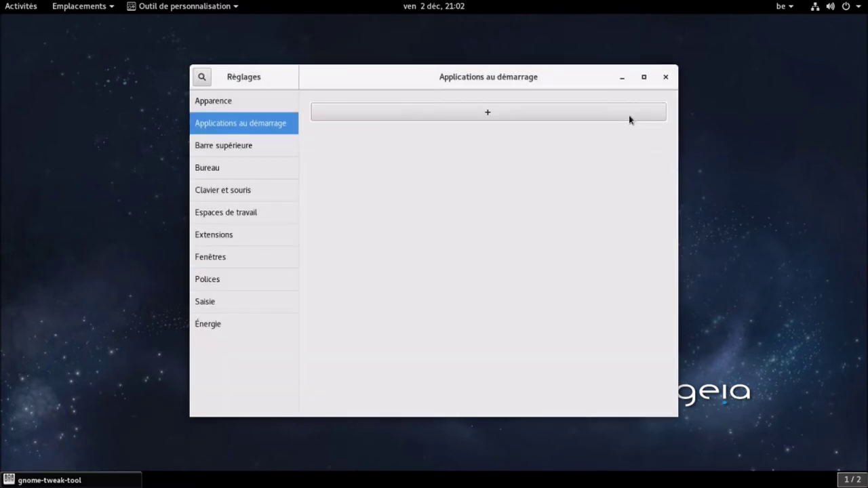
Under Barre supérieure, switch Afficher le menu de l'application, Afficher la date and Afficher les secondes, and return each to its original state.
click(280, 150)
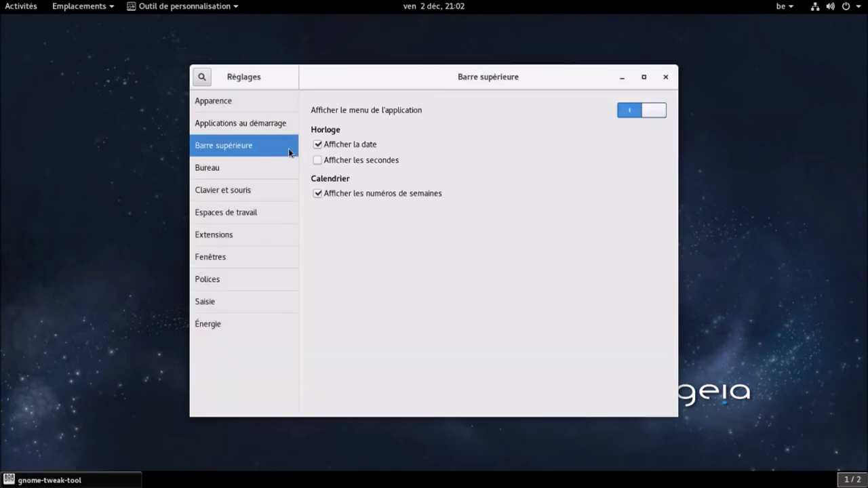
click(653, 115)
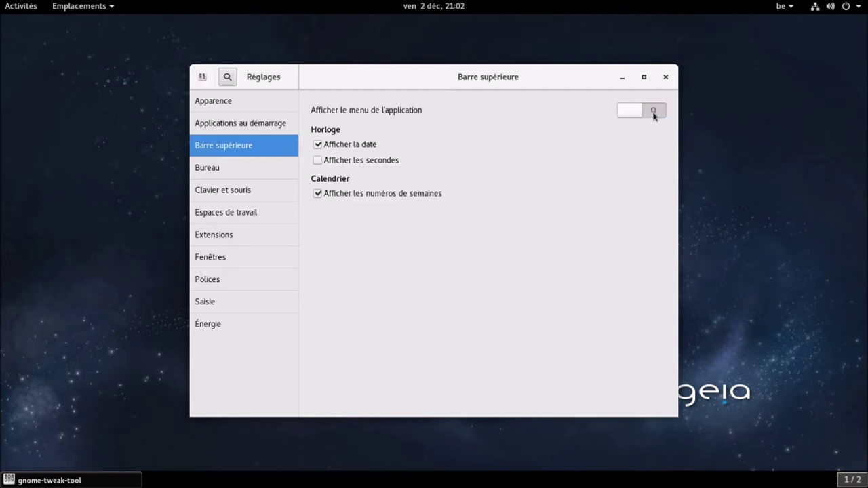
click(634, 113)
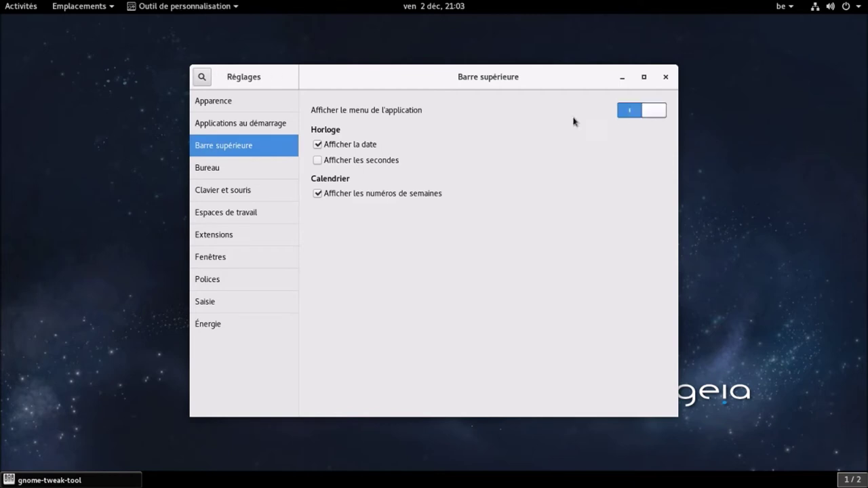
click(344, 145)
click(344, 145)
click(342, 162)
click(342, 161)
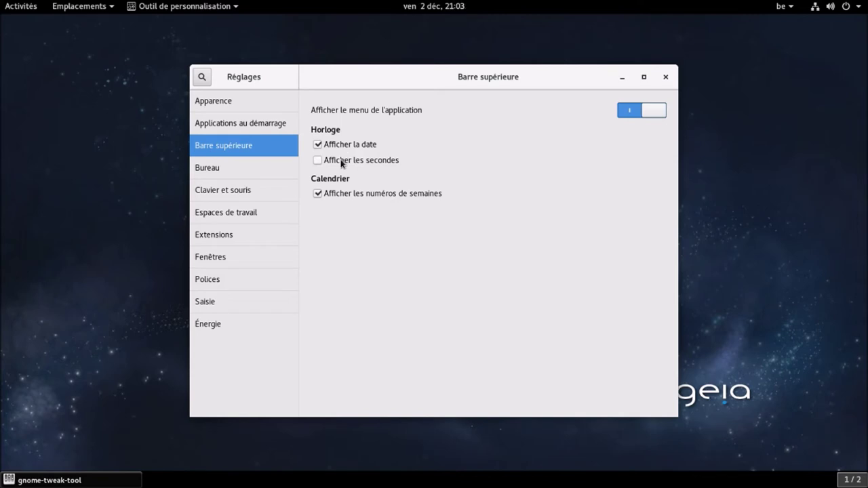
Disable Afficher les numéros de semaines, check the calendar, and enable the week numbers again.
click(357, 194)
click(456, 7)
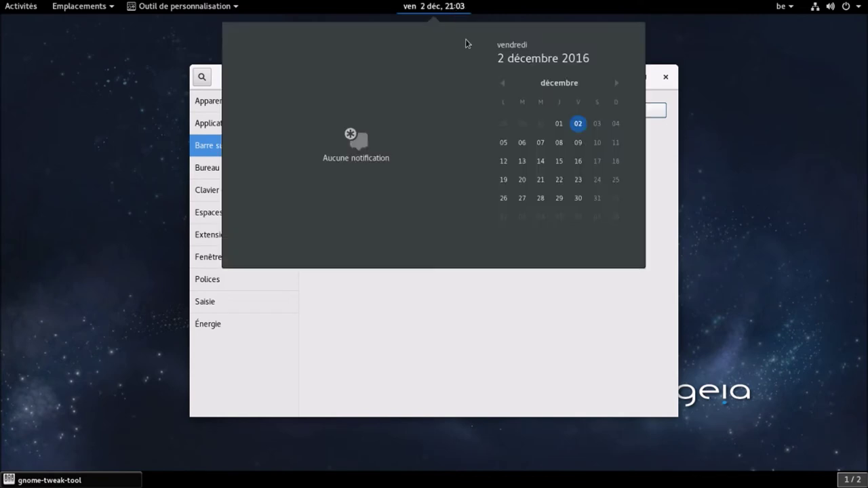
click(465, 326)
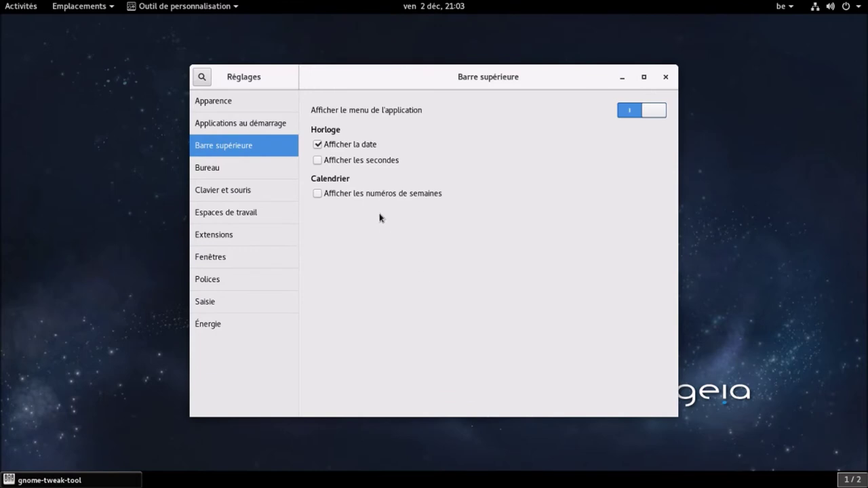
click(441, 15)
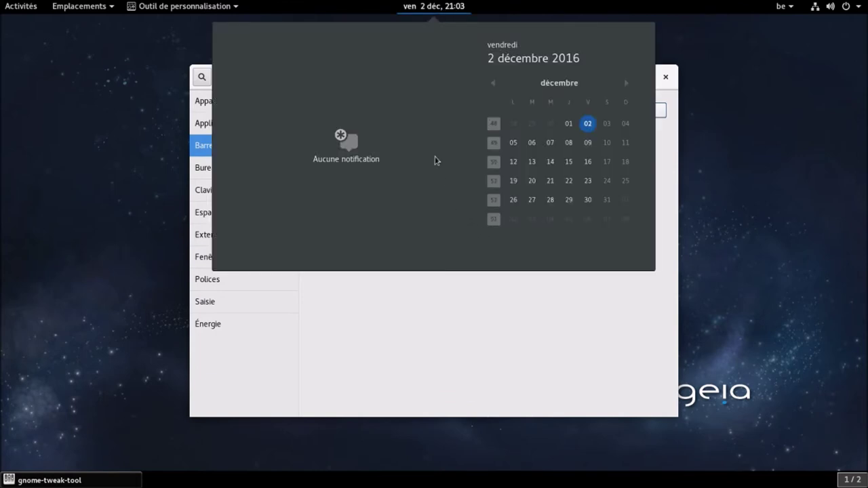
click(456, 12)
Under Bureau, compare the desktop's context menu with Icônes sur le bureau on and off, and switch the icons back on.
click(257, 171)
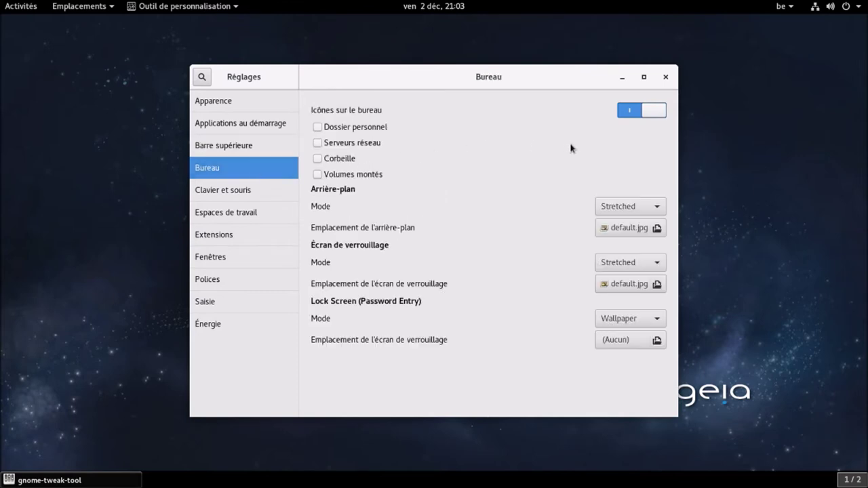
right_click(794, 141)
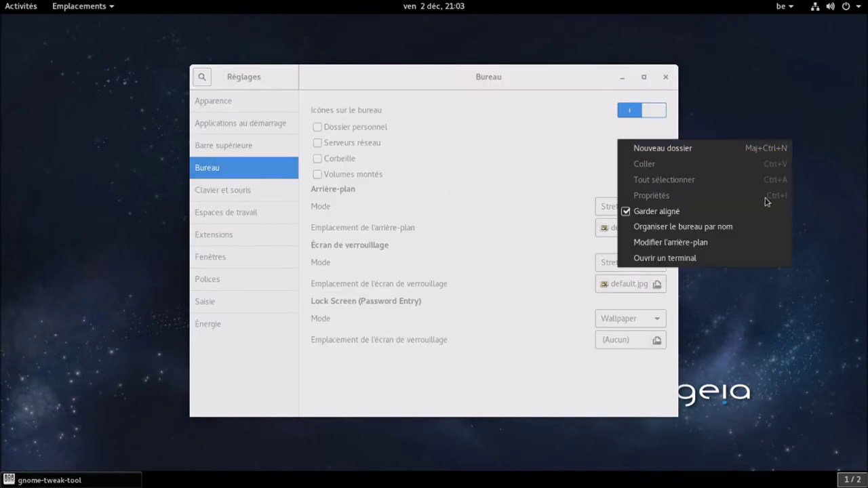
click(765, 297)
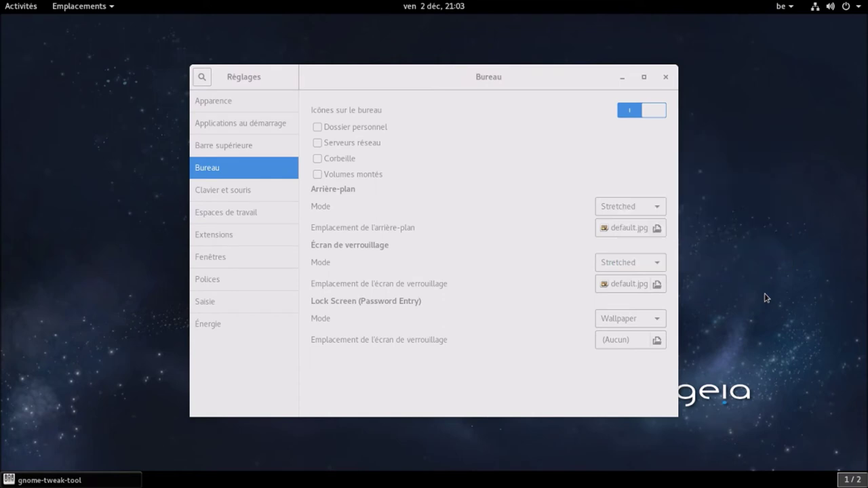
click(654, 114)
right_click(766, 115)
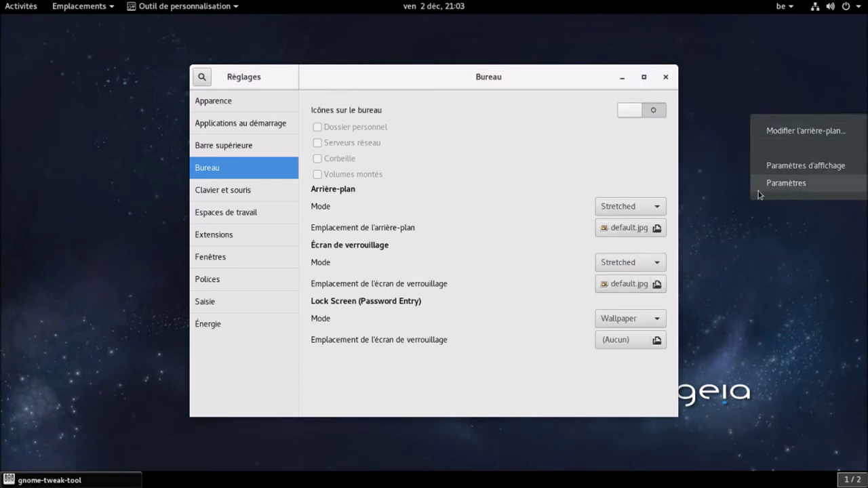
click(673, 144)
click(628, 112)
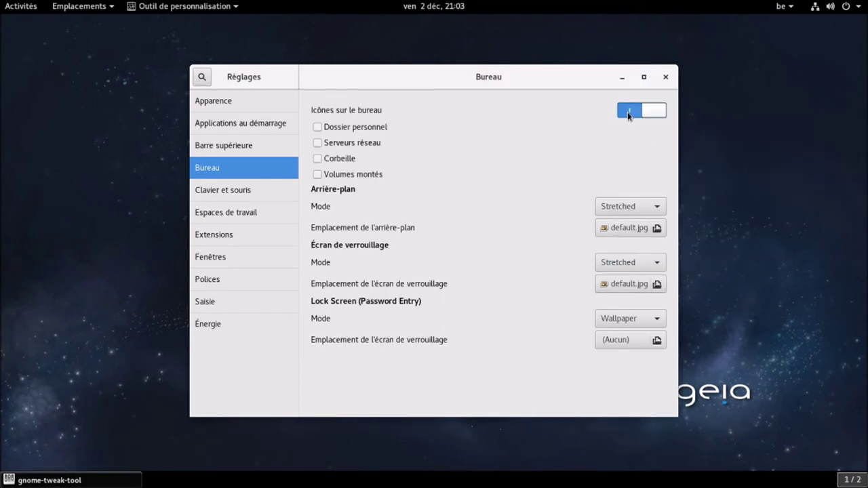
Show the Dossier personnel, Serveurs réseau and Corbeille icons on the desktop, and hide all three again.
click(371, 128)
click(370, 144)
click(351, 160)
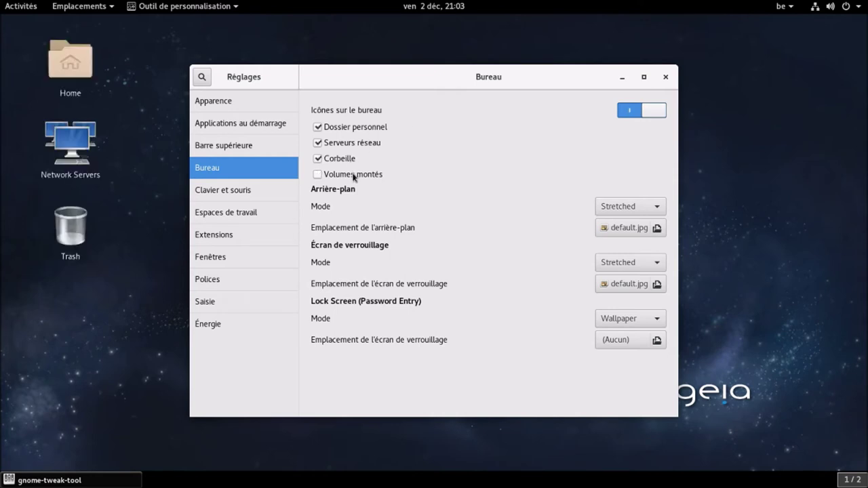
click(350, 158)
click(350, 143)
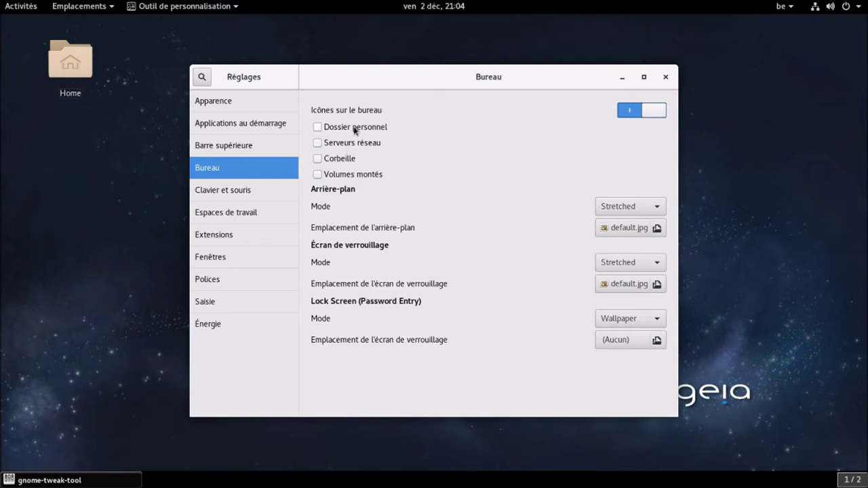
click(354, 130)
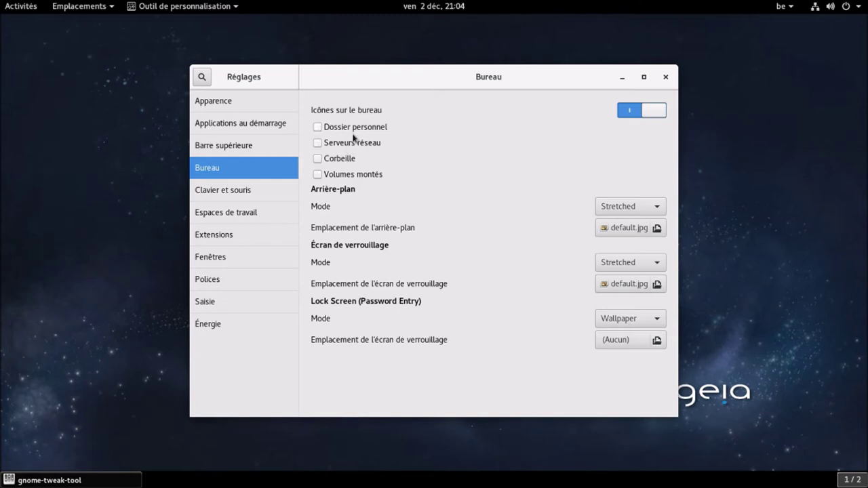
View the Clavier et souris settings and the workspace creation choices under Espaces de travail, keeping Dynamique.
click(277, 191)
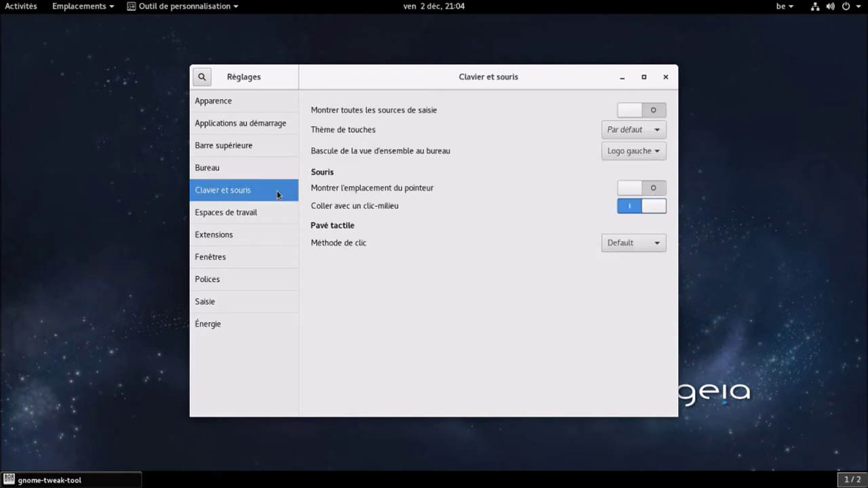
click(277, 212)
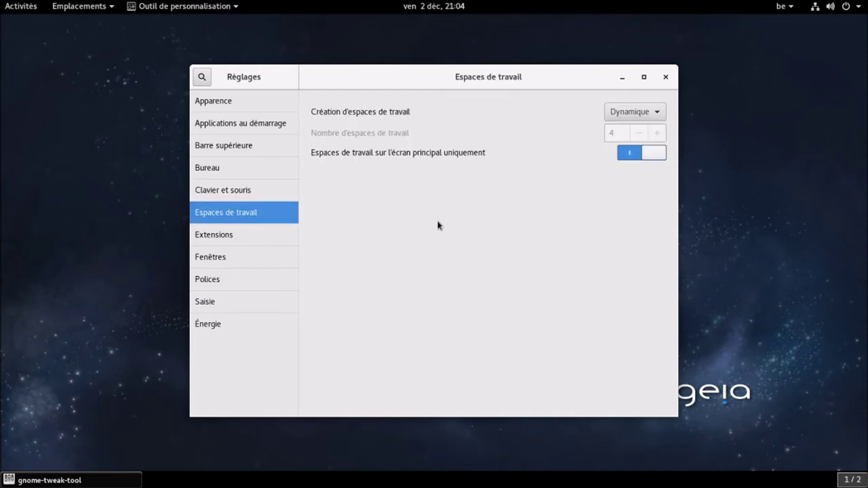
click(656, 112)
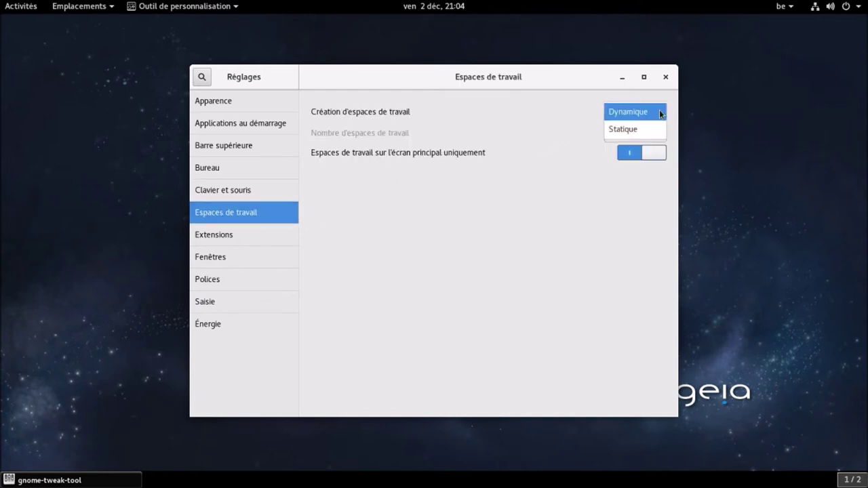
click(649, 116)
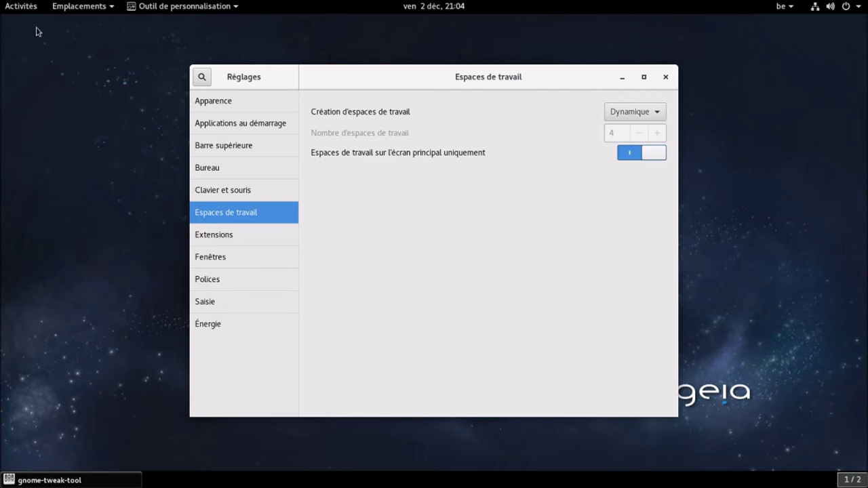
Launch Fichiers from the activities overview and move its window lower on the desktop.
click(25, 8)
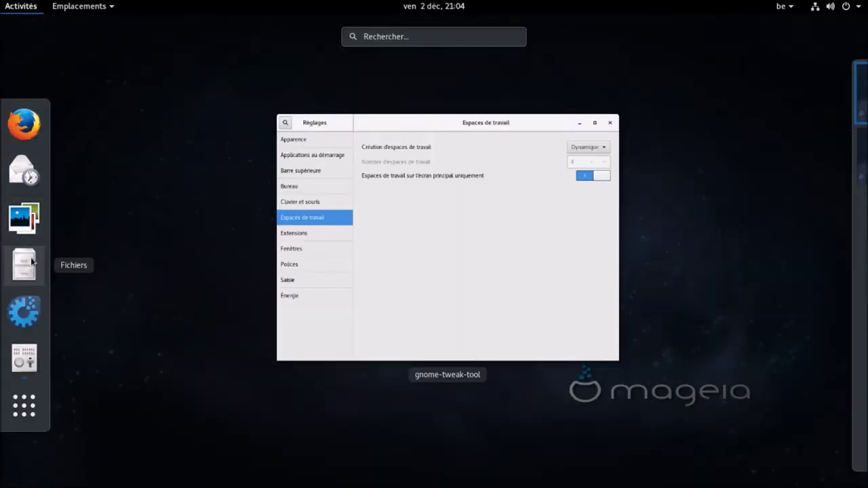
click(23, 263)
drag(269, 32, 291, 141)
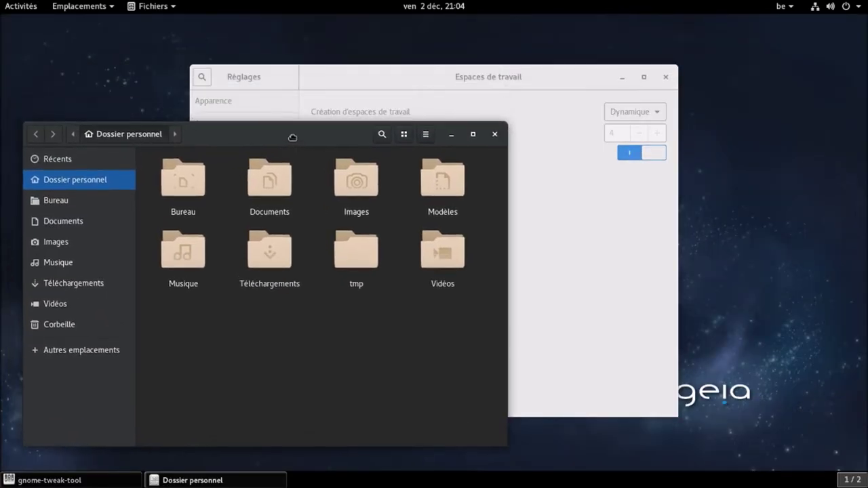
Move the Dossier personnel window to the second workspace and back to the first, and return to the Espaces de travail settings.
click(26, 8)
drag(350, 279, 817, 166)
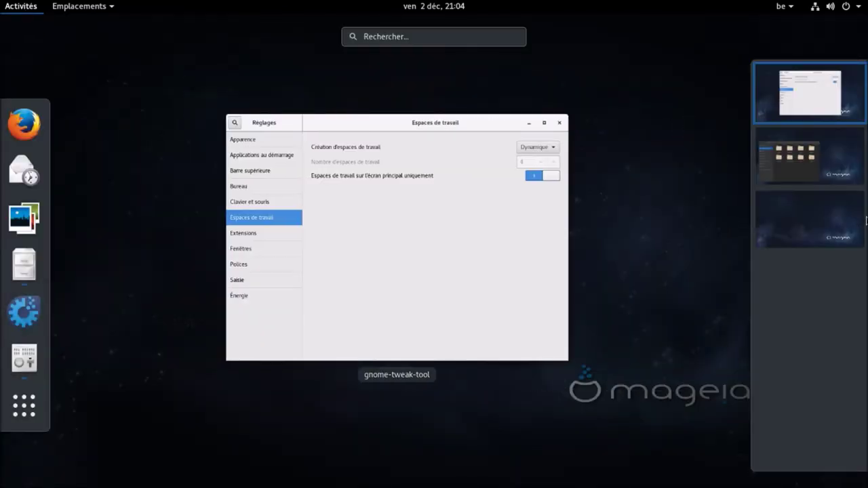
click(839, 171)
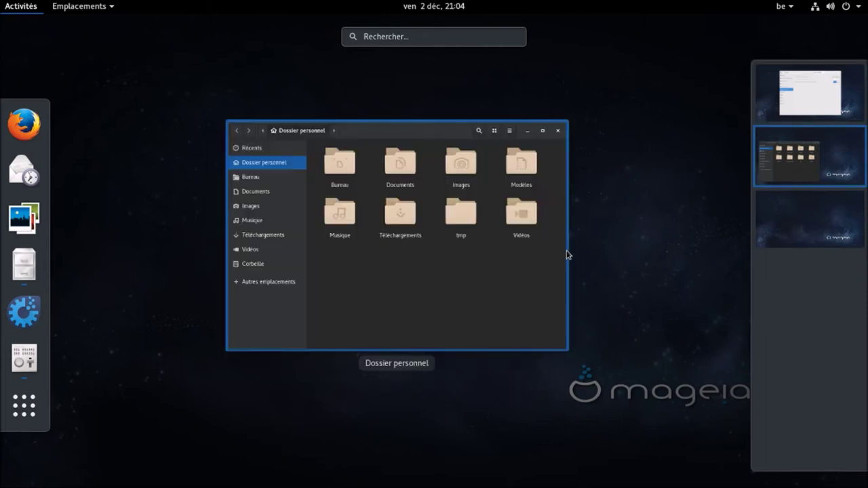
drag(523, 267, 821, 110)
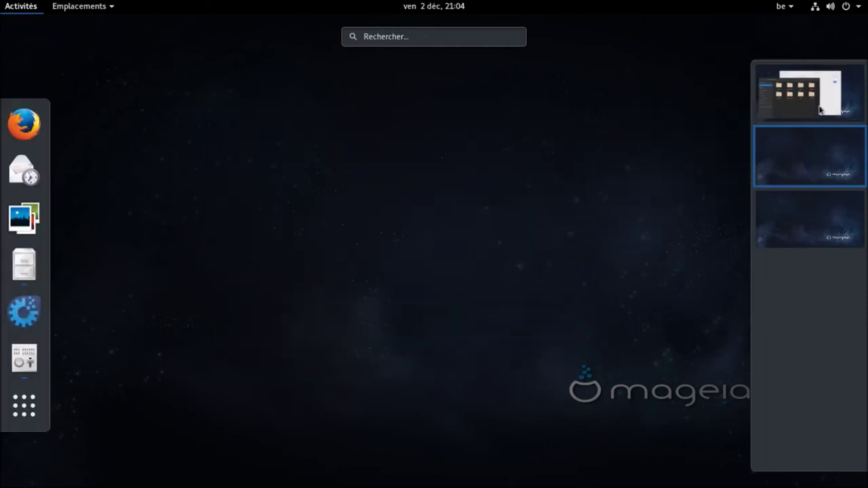
click(510, 268)
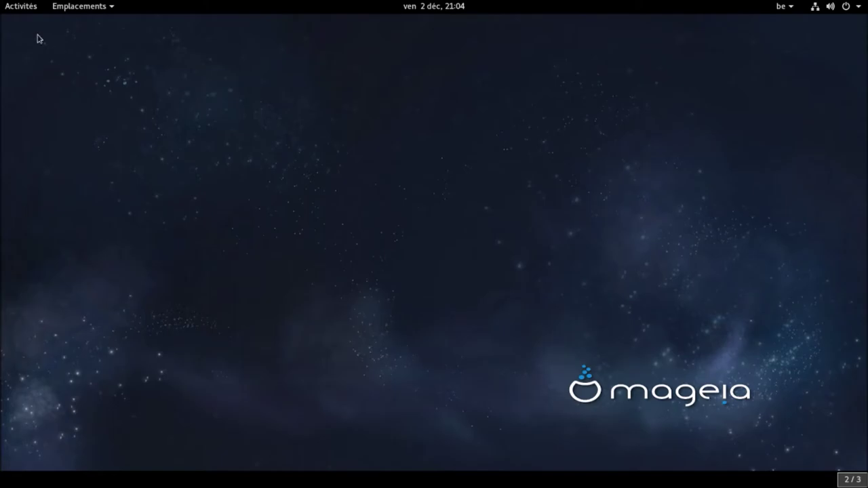
click(26, 15)
click(849, 113)
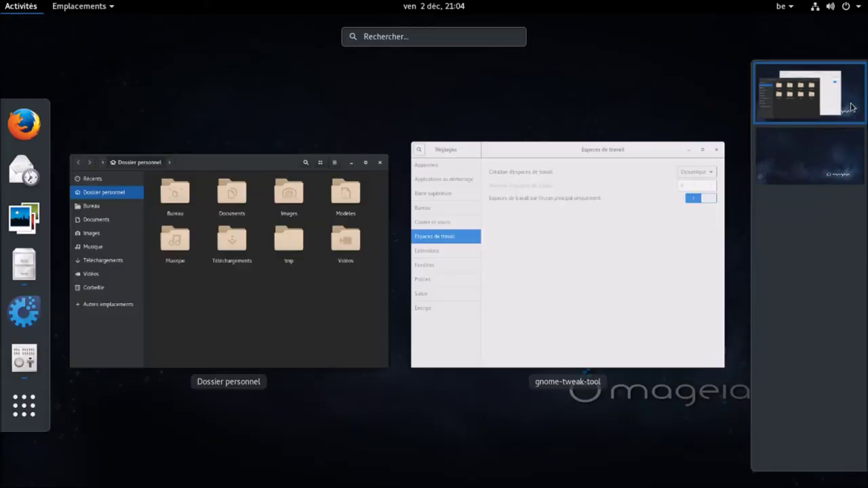
click(612, 264)
Set workspace creation to Statique with 6 workspaces, and check them in the activities overview.
click(622, 113)
click(624, 128)
click(658, 133)
click(658, 133)
click(19, 11)
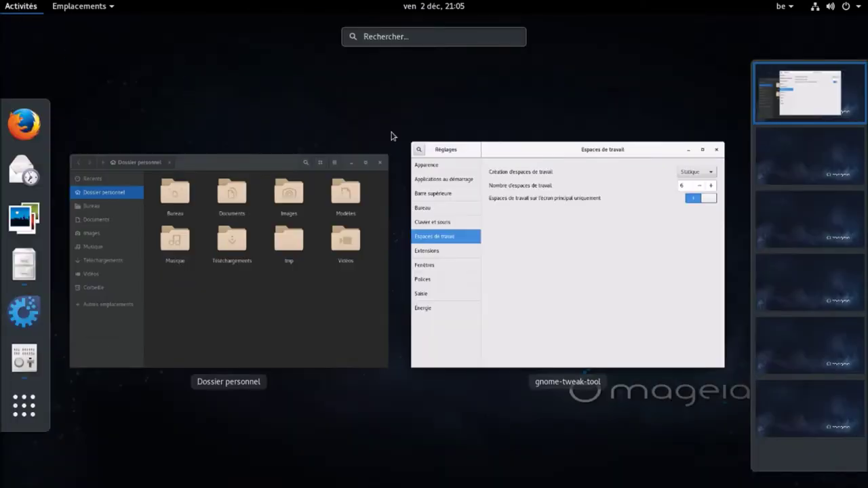
click(706, 290)
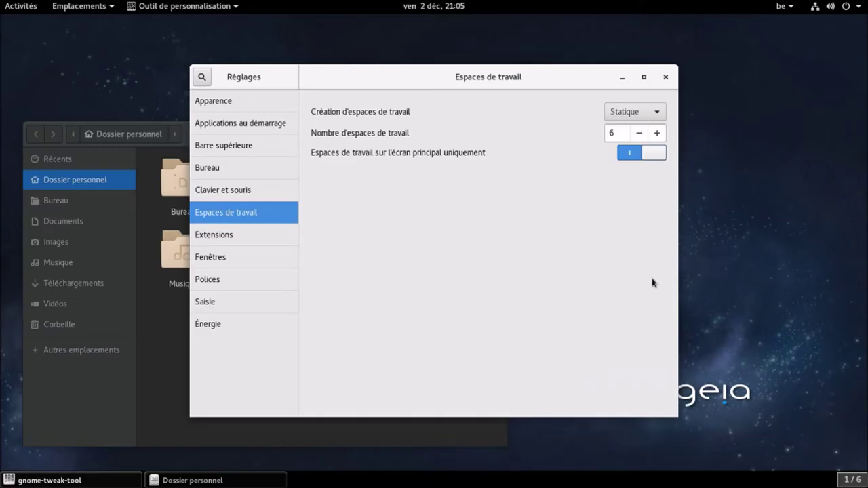
Reduce the number of workspaces to 4, set their creation back to Dynamique, and close the Dossier personnel window.
click(639, 134)
click(639, 133)
click(641, 112)
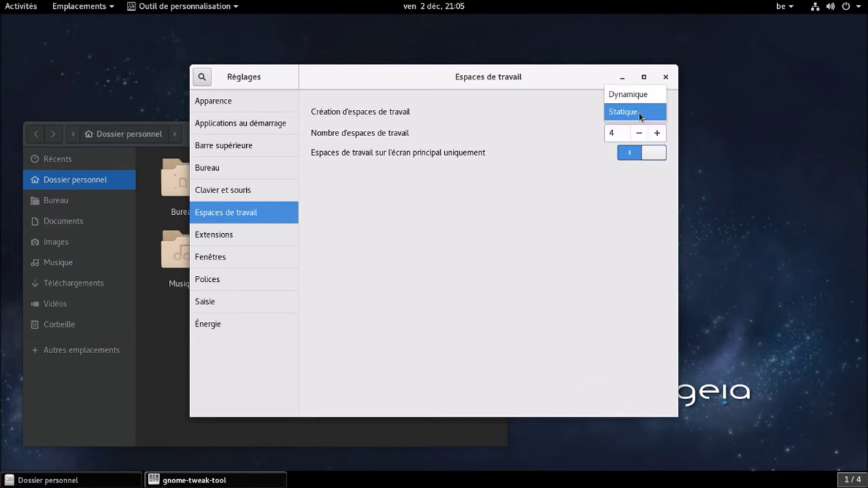
click(636, 100)
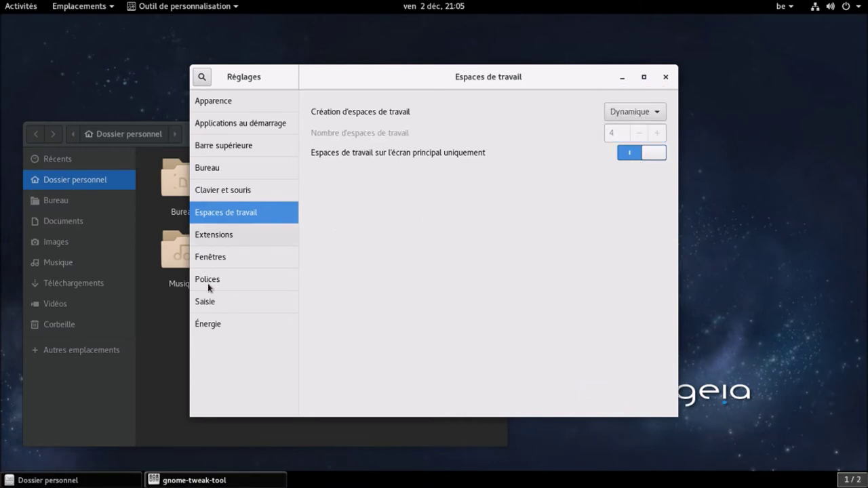
click(165, 375)
click(494, 134)
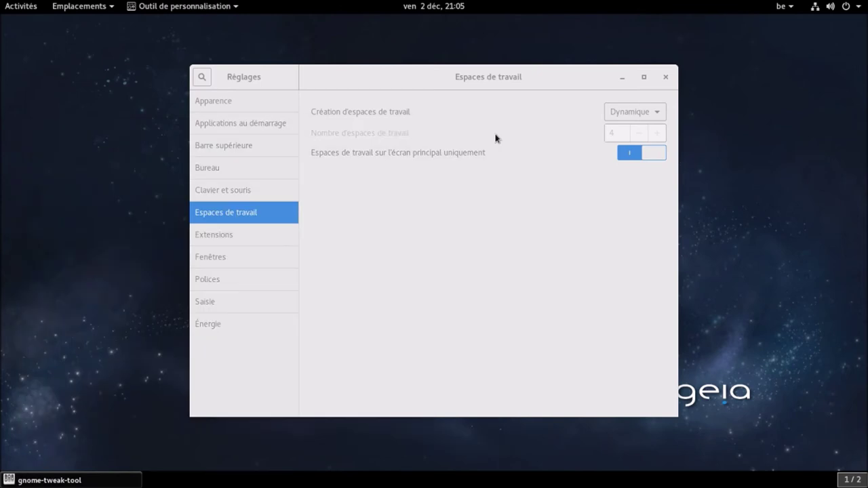
View the installed Extensions, and launch Shotwell and Firefox from the activities overview.
click(275, 234)
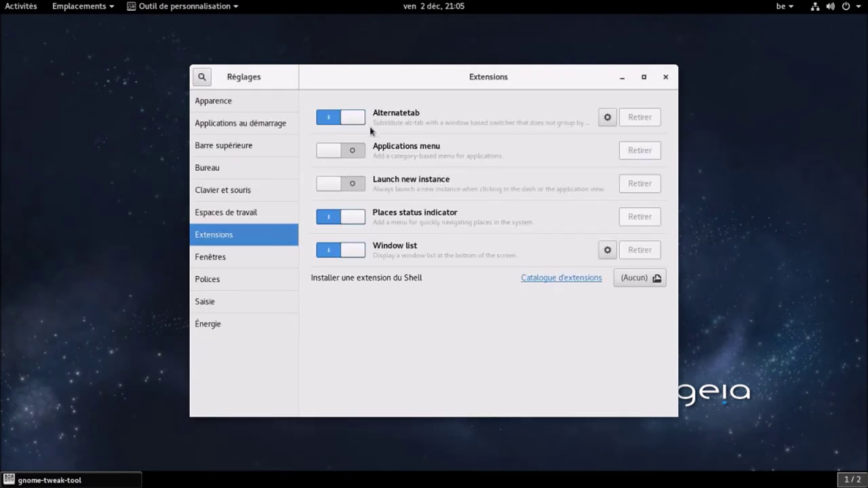
click(30, 13)
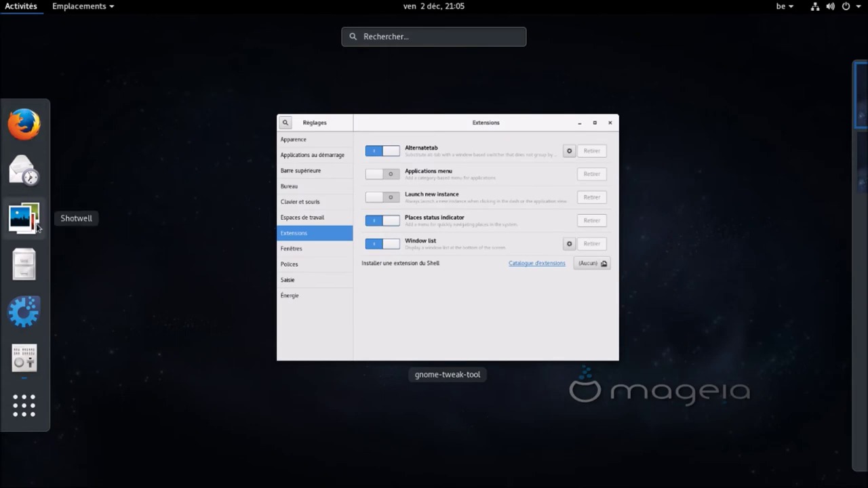
key(Escape)
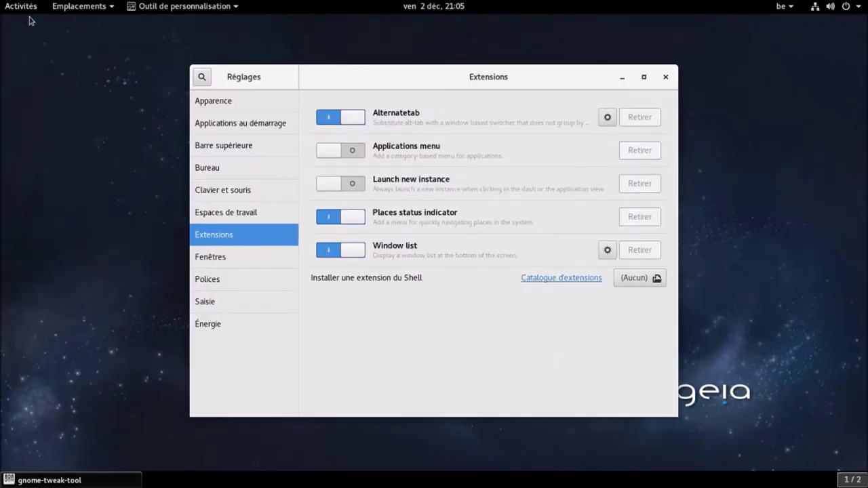
click(29, 9)
key(Escape)
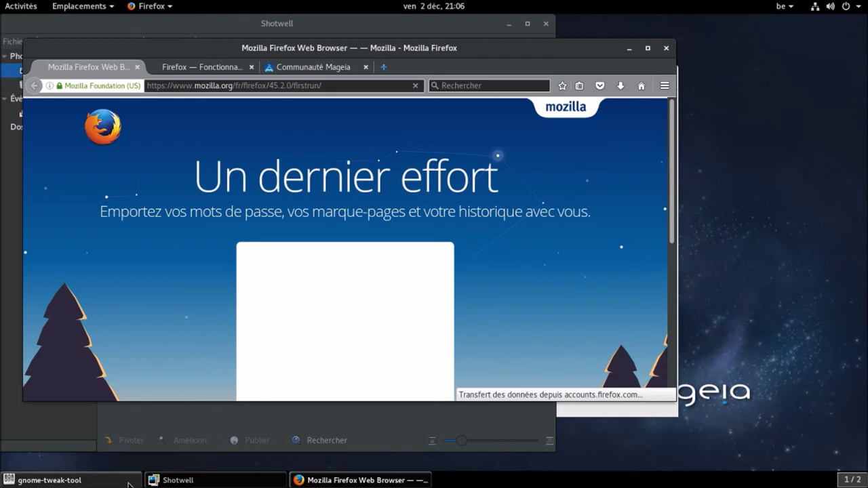
Return to the Extensions settings and cycle through the open windows to try out the Alternatetab switcher.
click(48, 480)
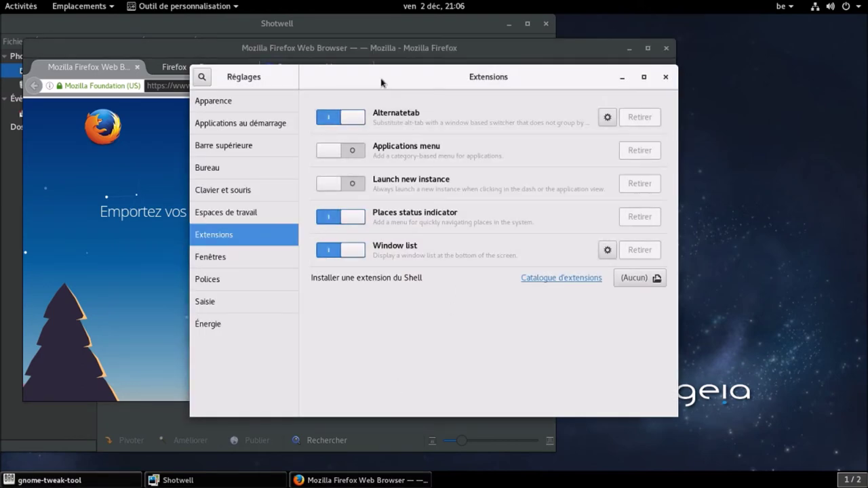
key(alt+Tab)
key(alt+Tab)
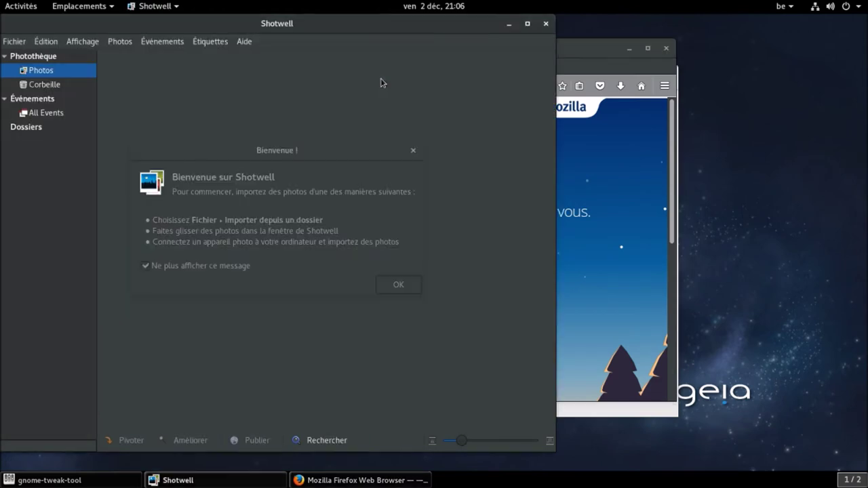
key(alt+Tab)
key(alt+Tab)
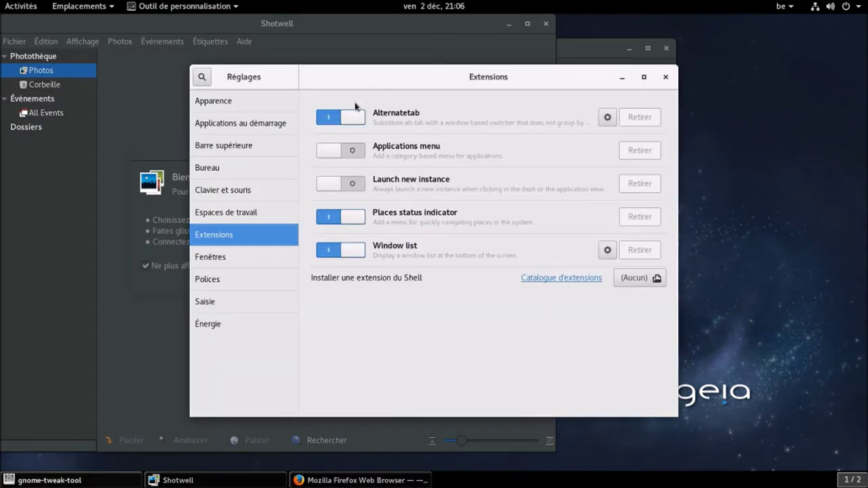
Turn off the Alternatetab extension, cycle through the open windows without it, and turn it back on.
click(347, 119)
key(alt+Tab)
key(alt+Tab)
key(alt+Tab)
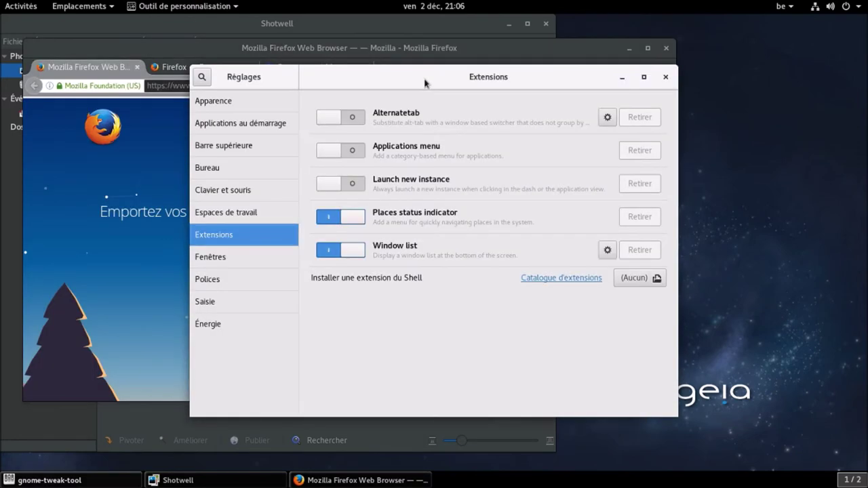
click(332, 120)
View the Alternatetab extension's preferences and close them.
click(606, 119)
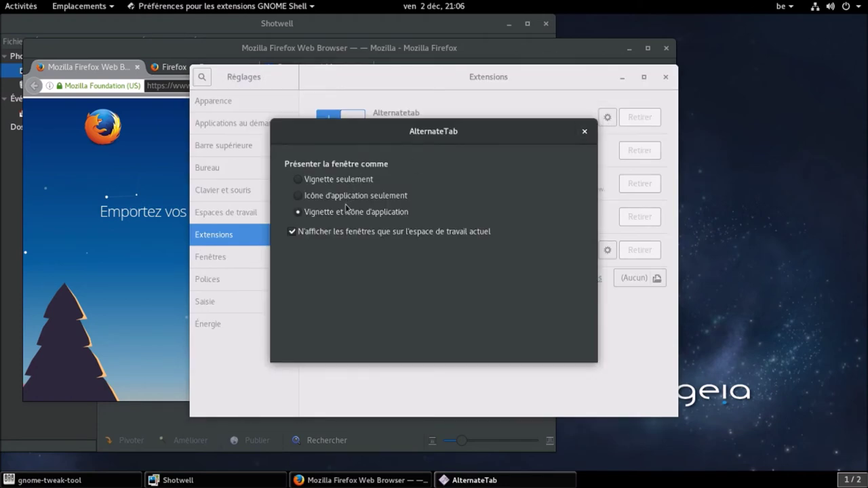
click(585, 131)
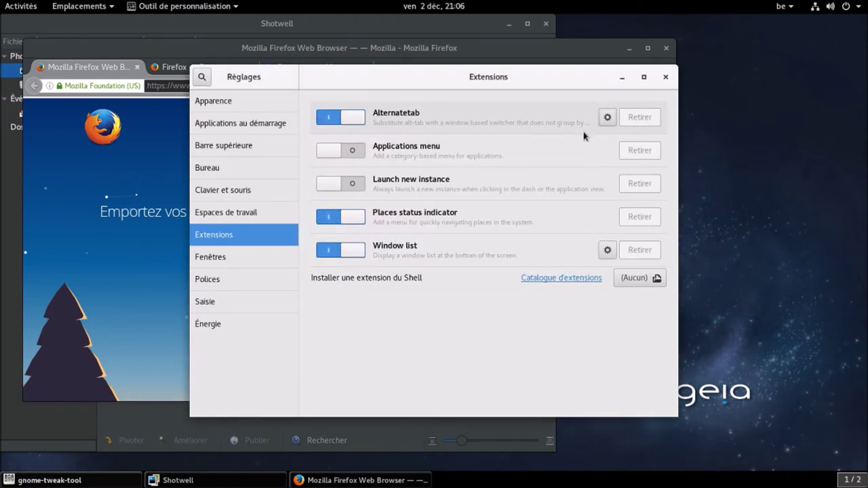
Enable the Applications menu extension, browse its categories, and go through its activities overview entry back to the Extensions settings.
click(331, 153)
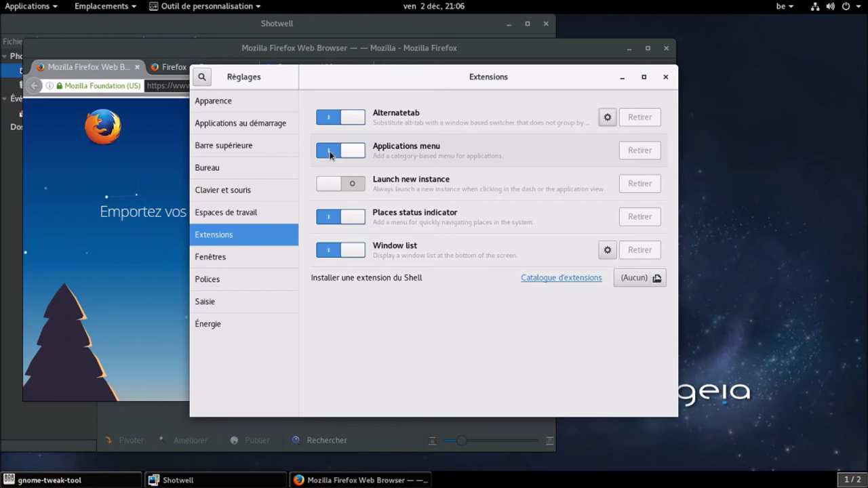
click(56, 10)
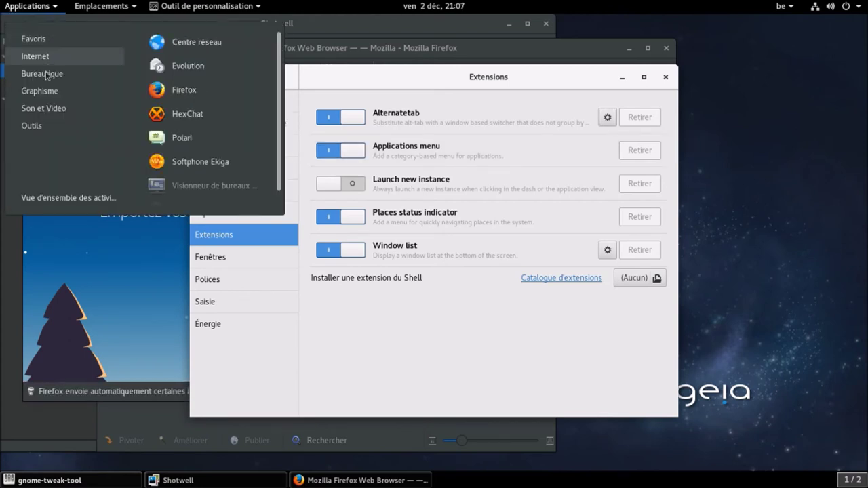
mouse_move(47, 99)
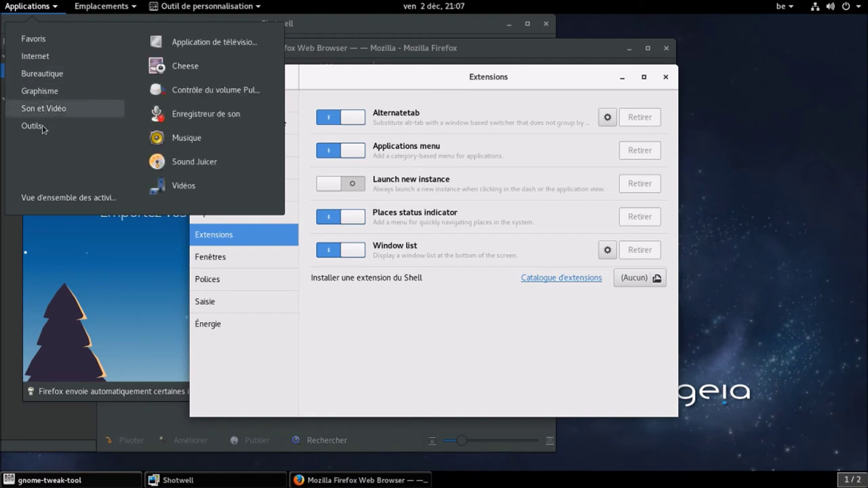
mouse_move(45, 129)
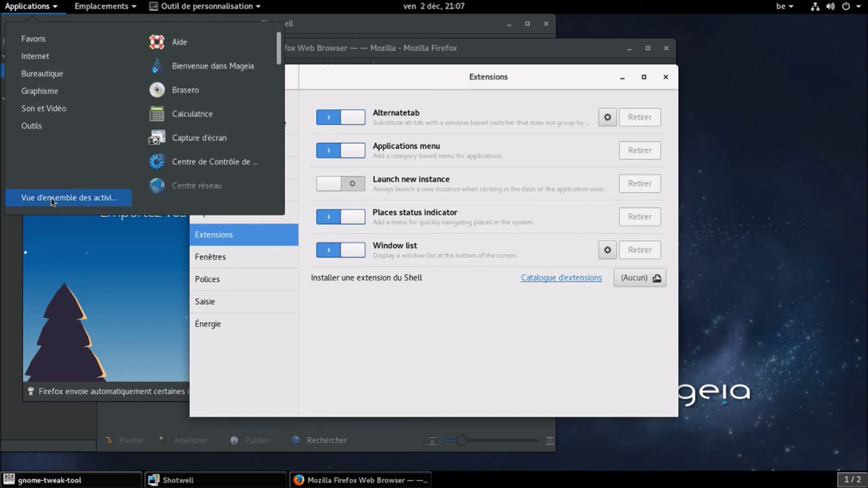
click(52, 200)
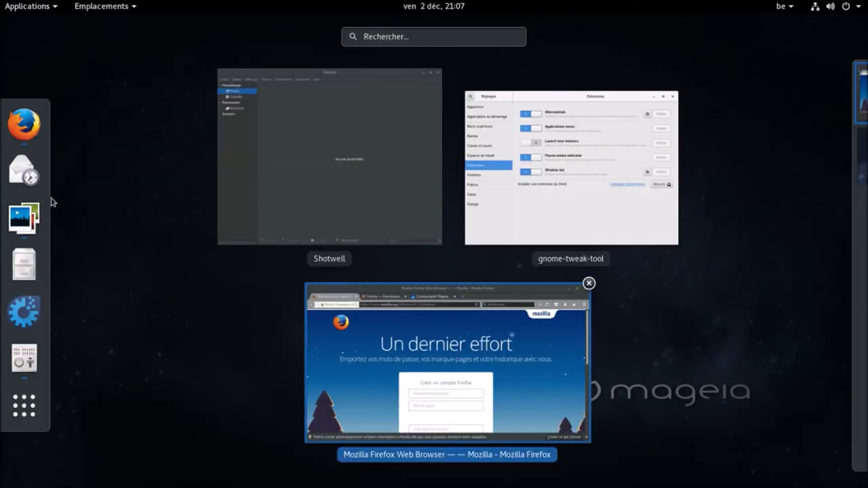
click(546, 226)
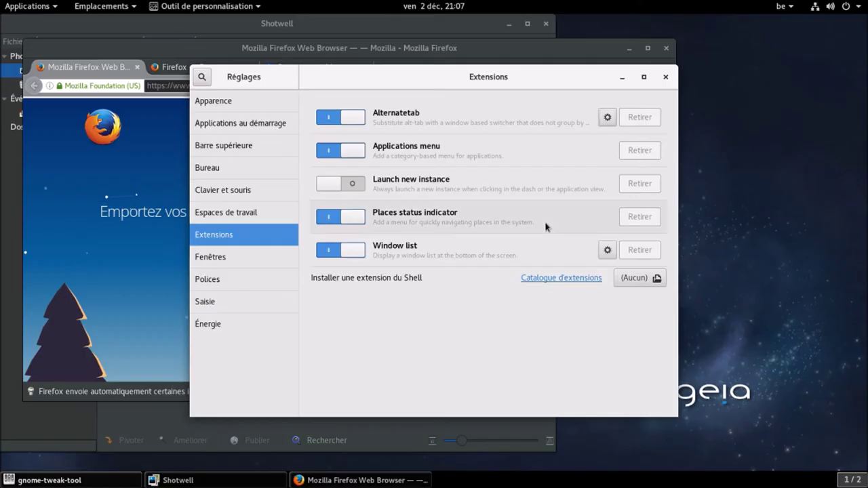
Turn the Places status indicator and Window list extensions off and back on.
click(358, 221)
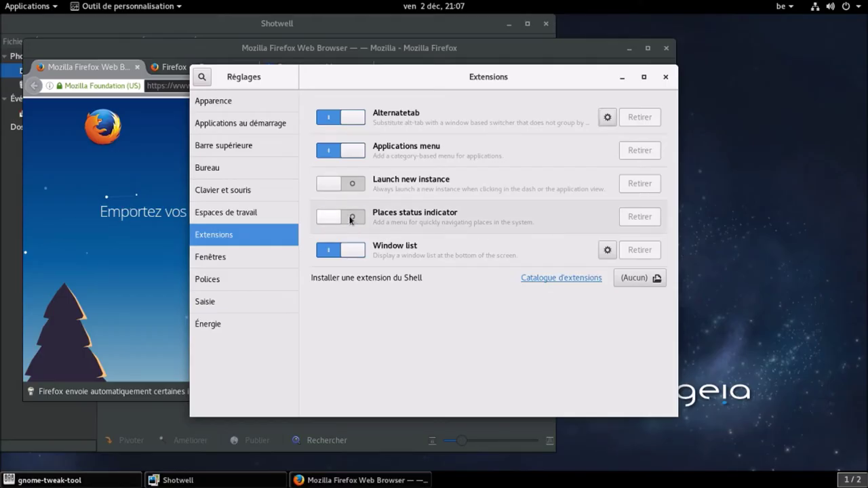
click(332, 219)
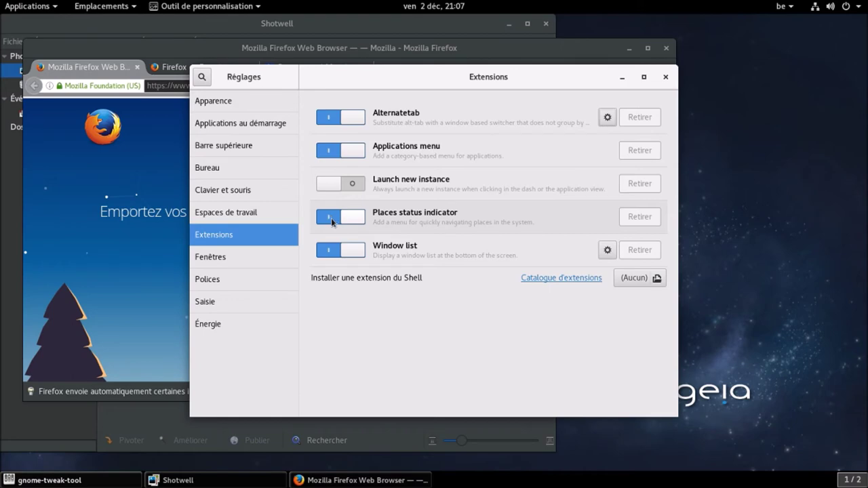
click(354, 252)
click(331, 252)
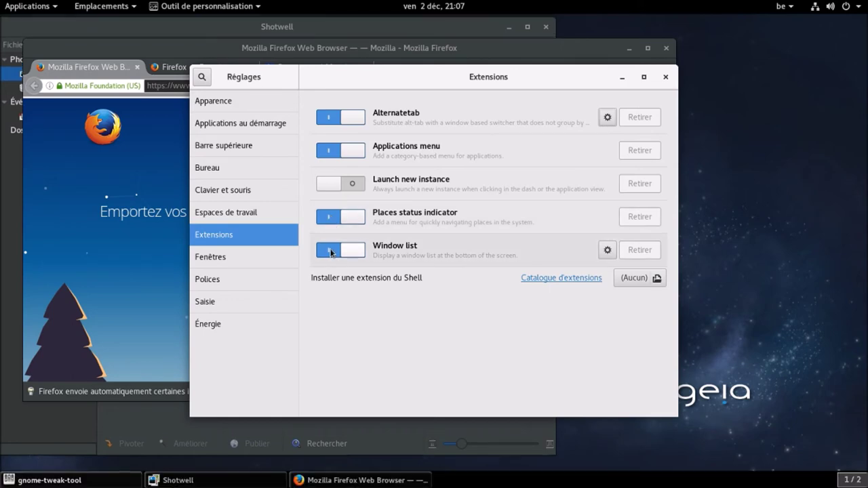
View the Fenêtres settings, switch to Shotwell and dismiss its welcome dialog.
click(277, 258)
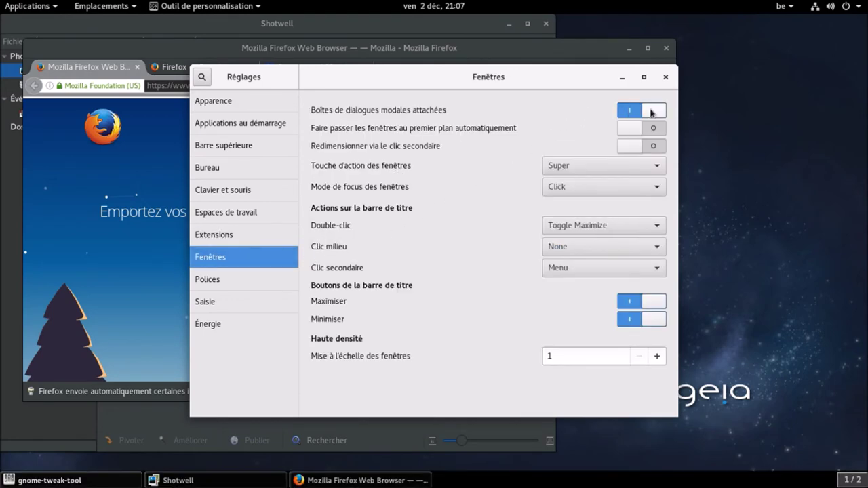
click(453, 27)
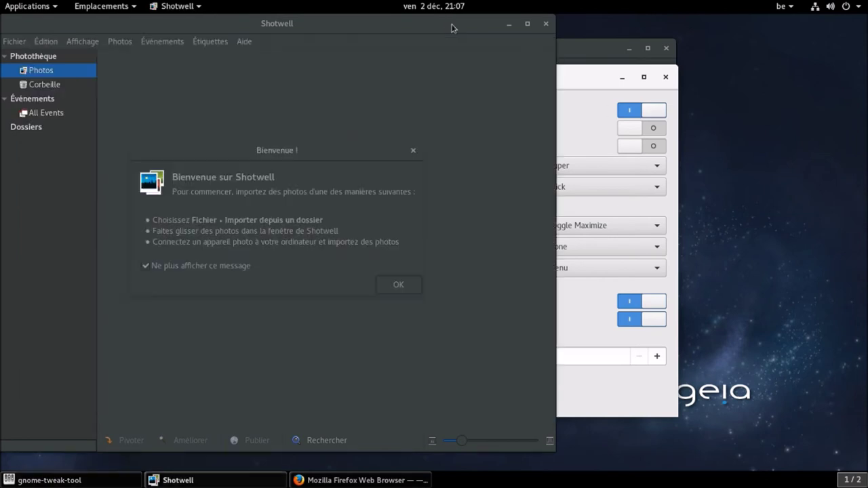
click(399, 286)
Open Shotwell's About dialog, move the window with the dialog attached, and close the dialog to return to the Fenêtres settings.
click(246, 42)
click(259, 107)
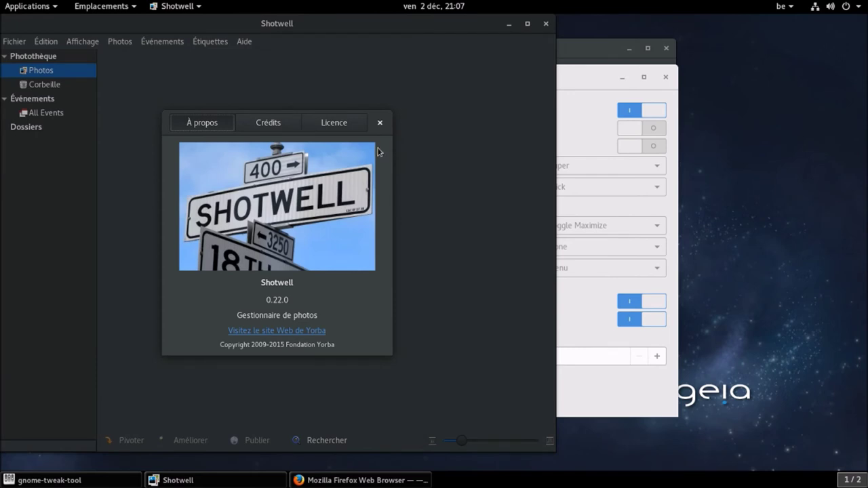
drag(351, 23, 472, 34)
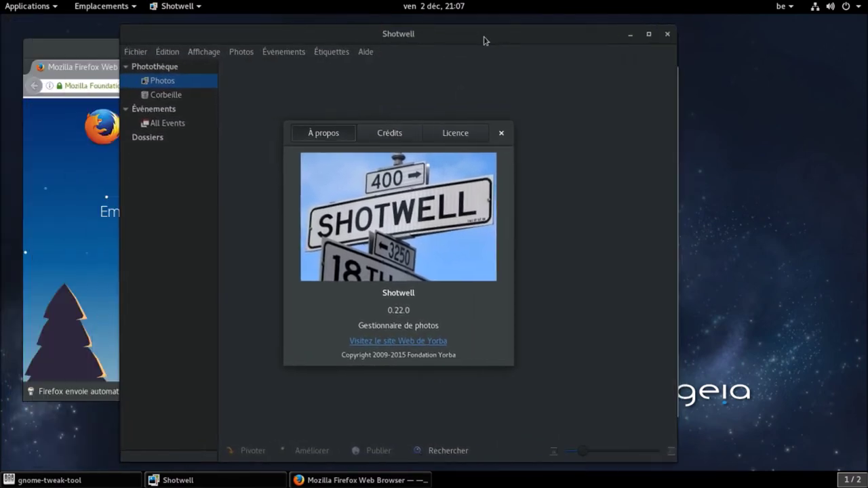
click(502, 133)
click(119, 481)
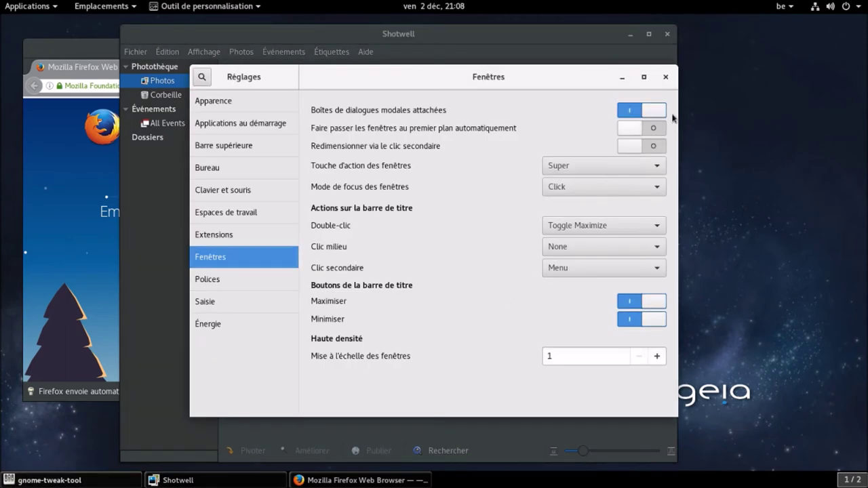
Reopen Shotwell's About dialog, move the main window independently of it, then close the dialog and return to the Fenêtres settings.
click(499, 33)
click(366, 51)
click(377, 116)
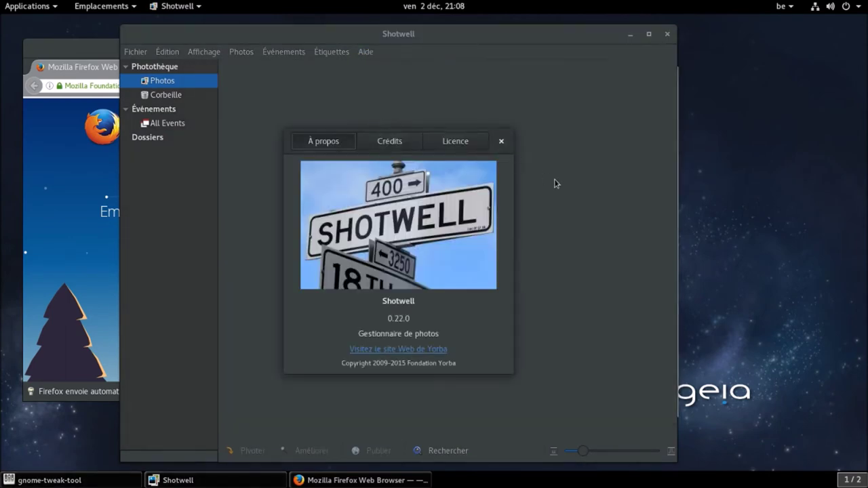
drag(550, 39, 598, 49)
click(501, 142)
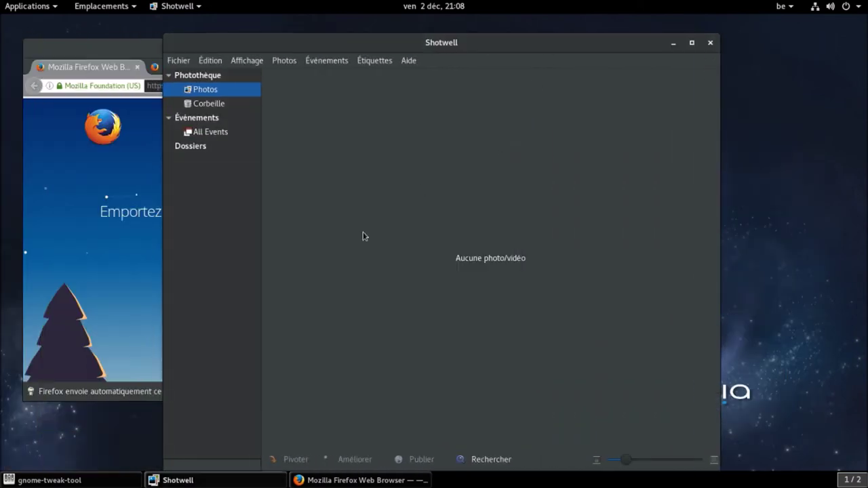
click(109, 480)
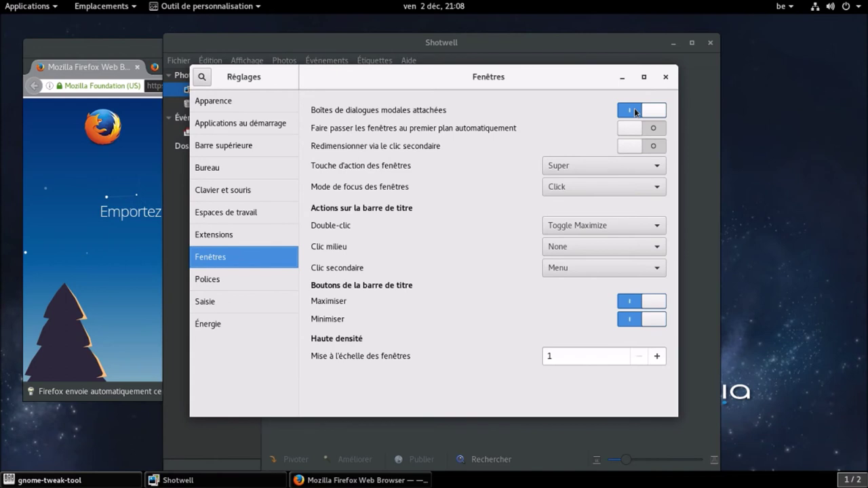
Switch secondary-click resizing on and off, and turn the Maximiser and Minimiser title bar buttons off and back on.
click(631, 145)
click(631, 146)
click(646, 302)
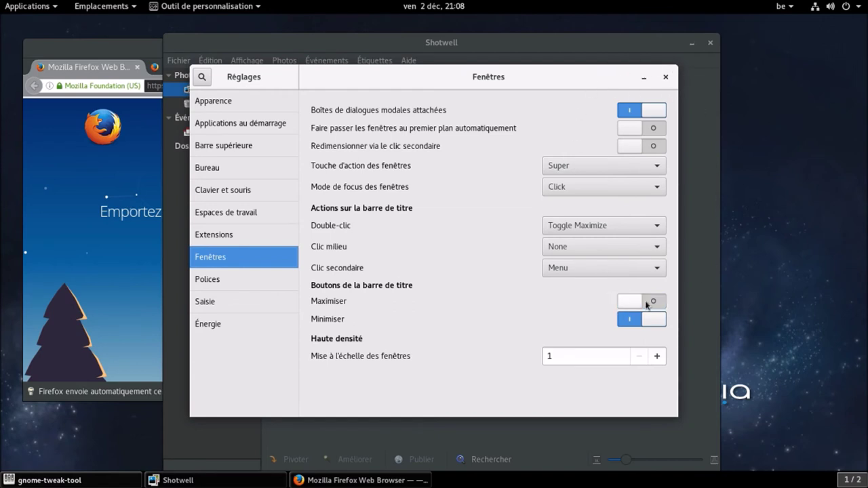
click(646, 303)
click(646, 320)
click(646, 323)
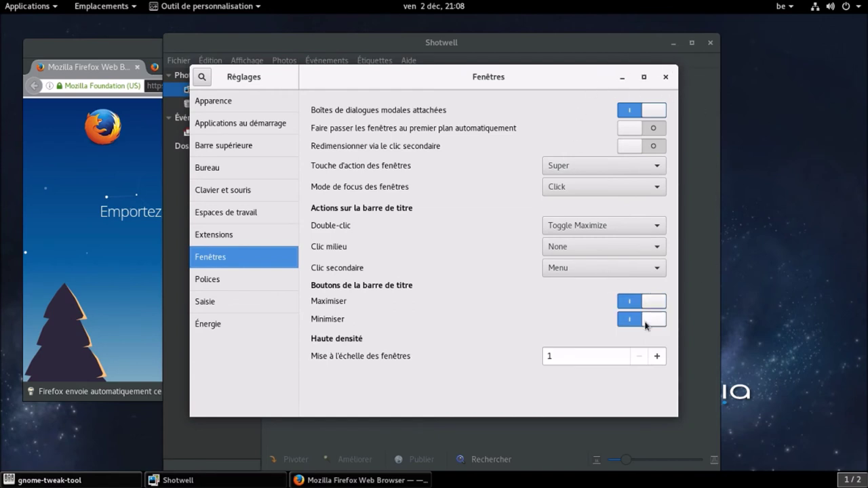
In the Polices settings, set the Titres des fenêtres font to Cantarell Bold size 13.
click(280, 282)
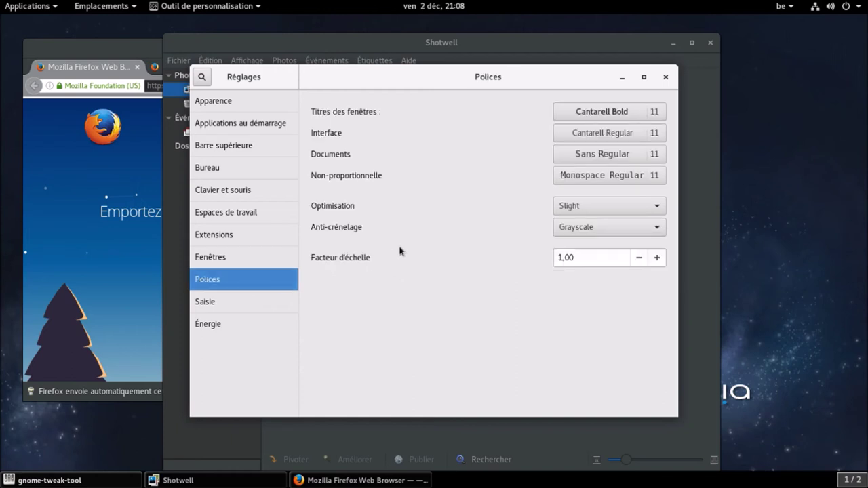
click(653, 113)
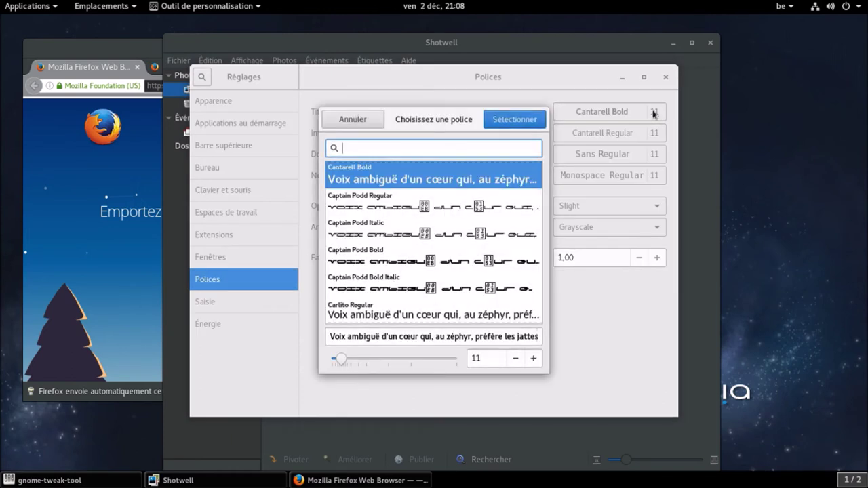
click(535, 360)
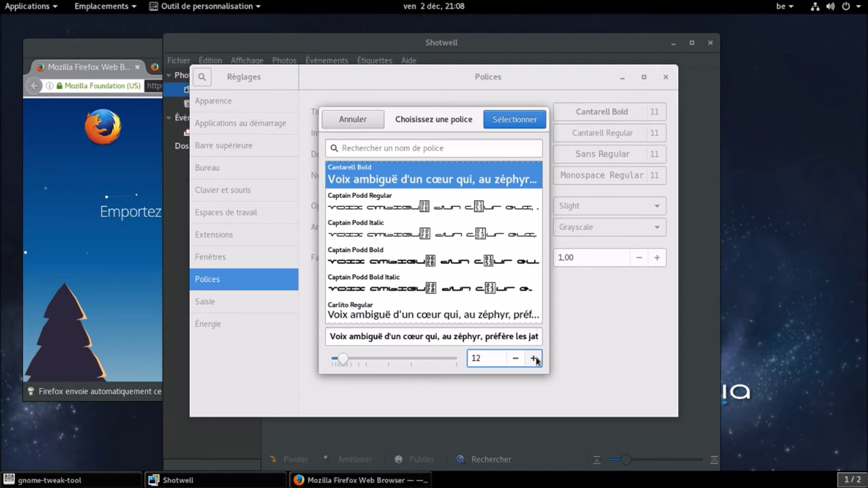
click(535, 360)
click(534, 120)
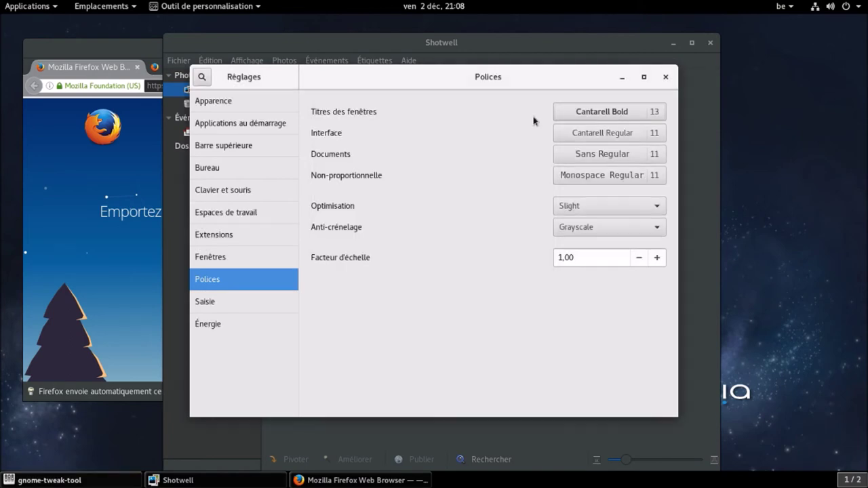
Set the Interface font to Cantarell Regular size 13.
click(654, 133)
click(534, 359)
click(534, 360)
click(536, 120)
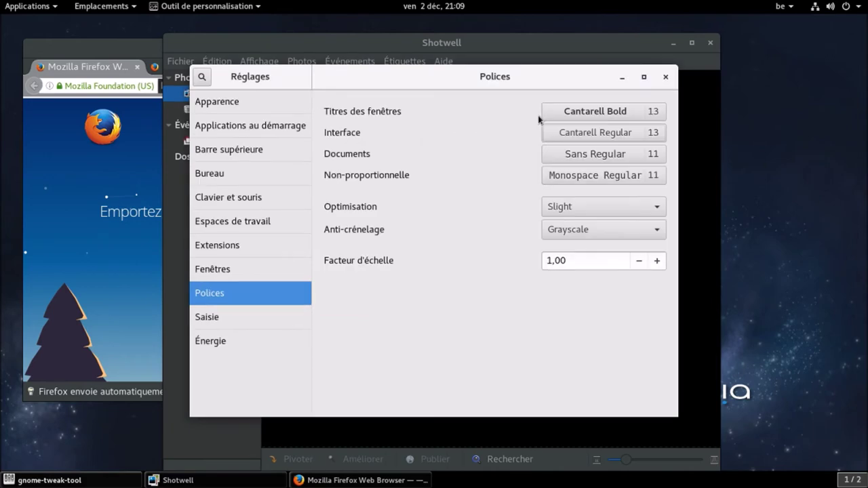
Set the Interface font and the Titres des fenêtres font back to size 11.
click(654, 136)
click(516, 358)
click(516, 358)
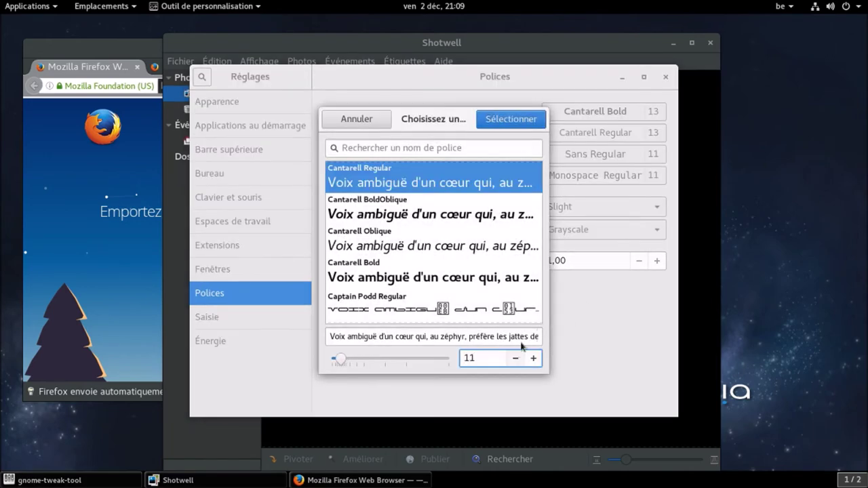
click(536, 120)
click(654, 112)
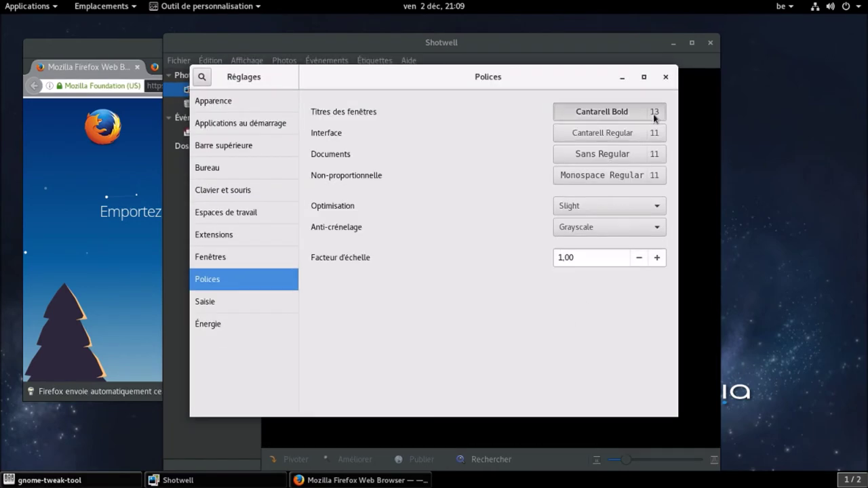
click(516, 358)
click(515, 359)
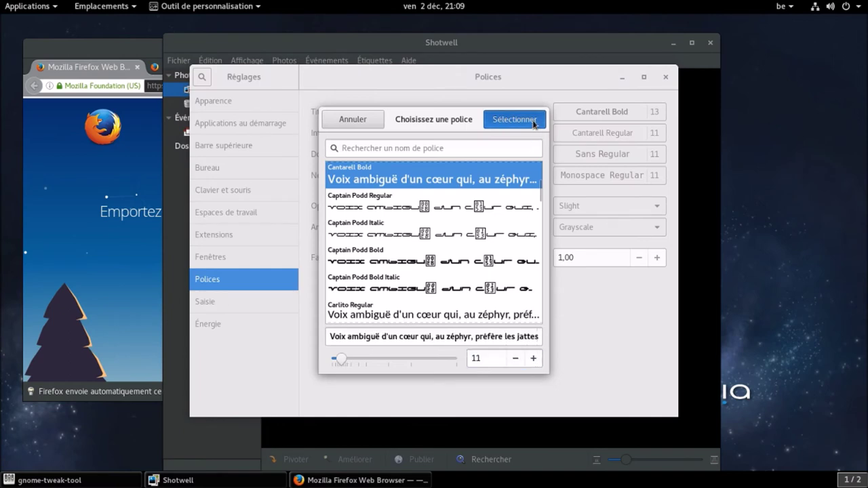
click(532, 121)
View the Saisie settings and expand the options for Touche sélectionnant le niveau 5 and Diverses options de compatibilité.
click(273, 305)
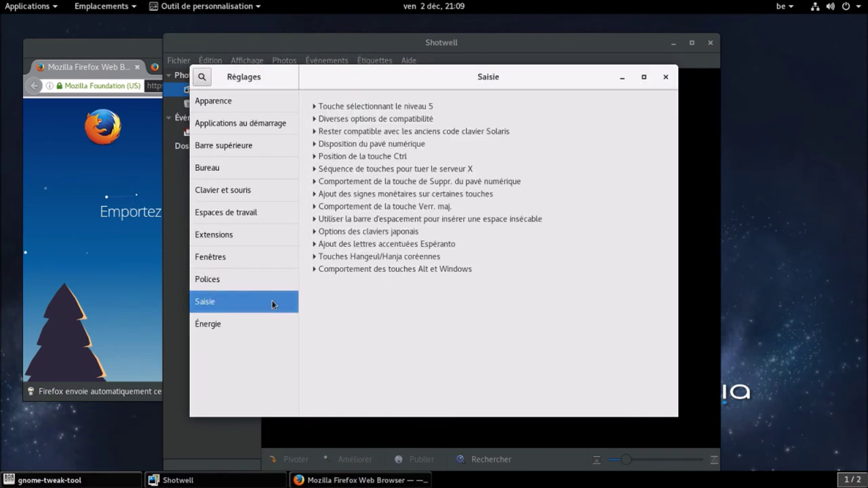
click(315, 108)
click(314, 200)
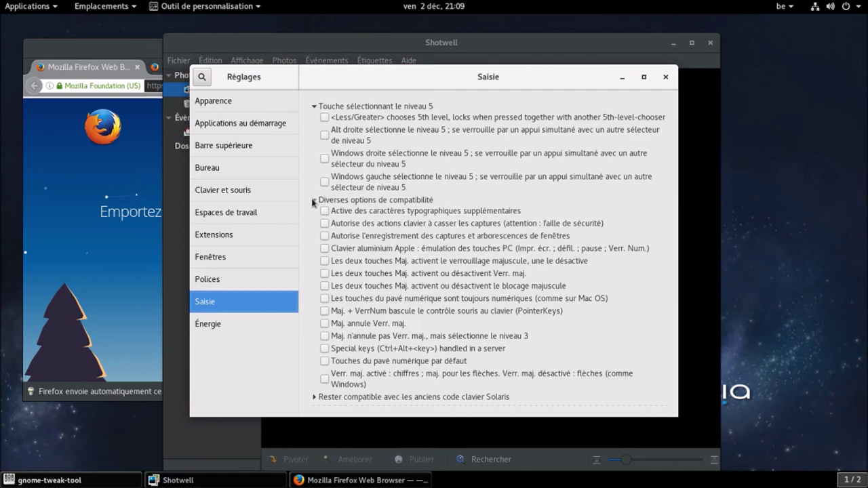
View the remaining Saisie options and the Énergie settings, switching the option against hibernating when the laptop screen is folded on and back off.
drag(658, 234, 662, 329)
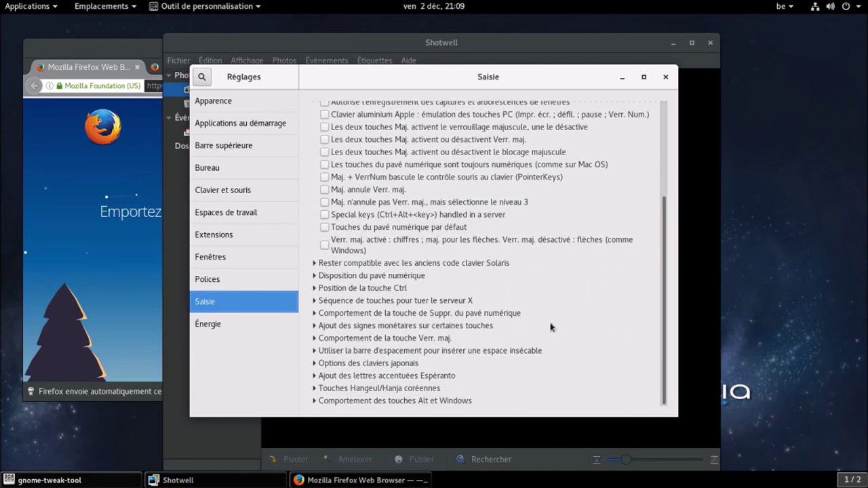
click(287, 324)
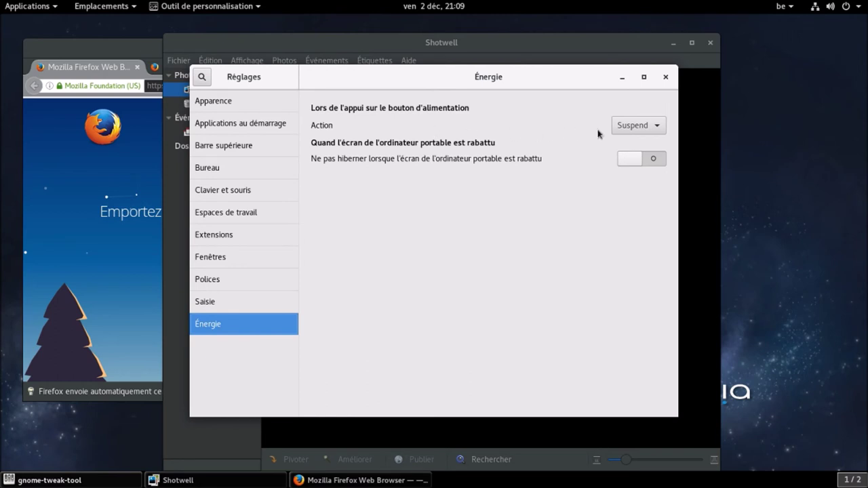
click(631, 129)
click(630, 127)
click(630, 160)
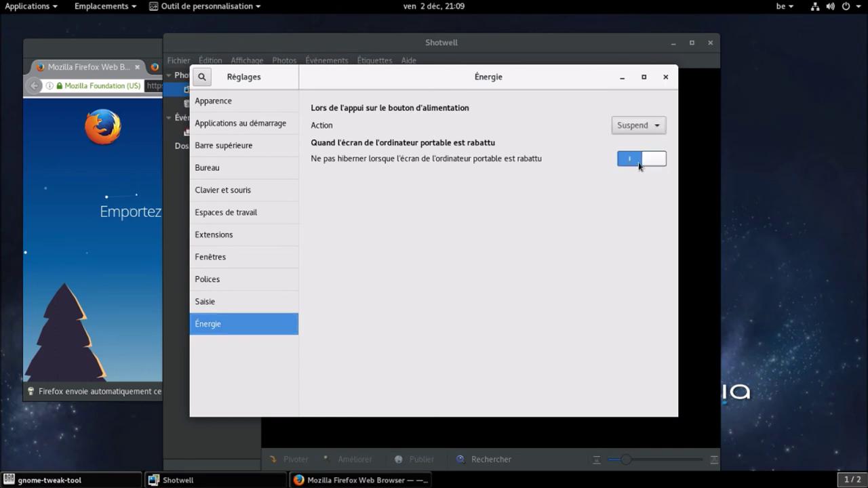
click(648, 162)
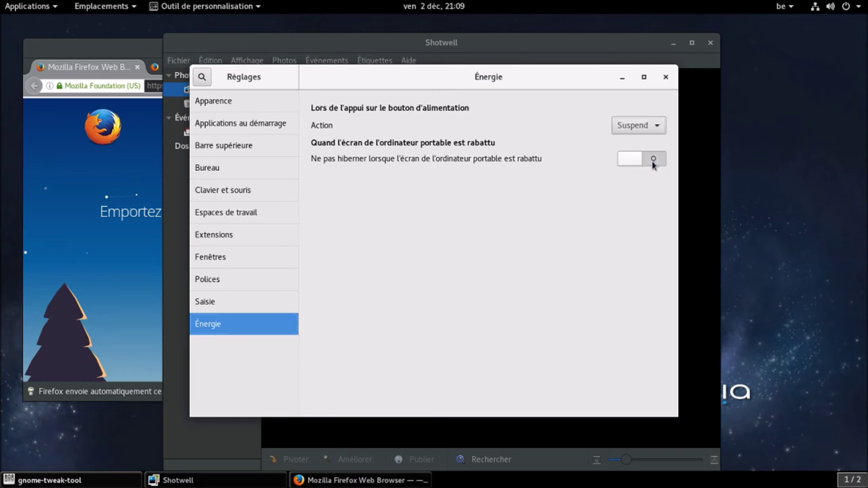
Close the Réglages window and move the Shotwell window slightly up and to the right on the desktop.
click(666, 77)
drag(626, 49, 670, 38)
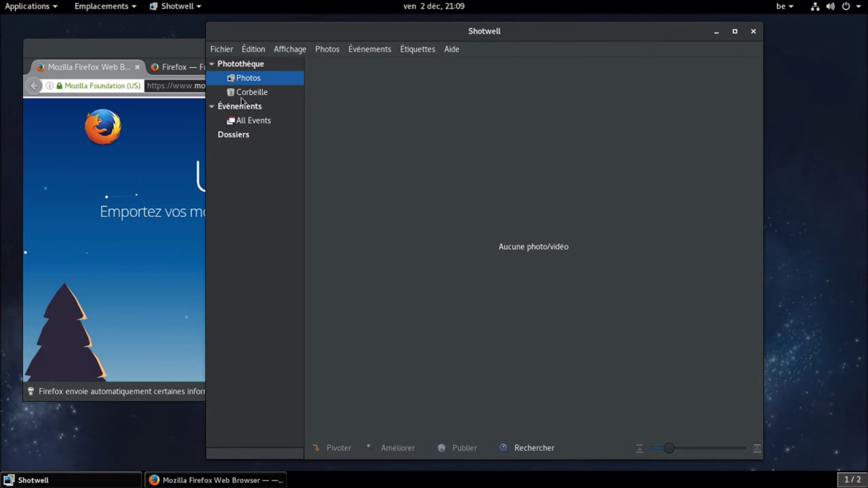
From the activities overview, switch to the empty second workspace and launch Éditeur de texte.
click(43, 10)
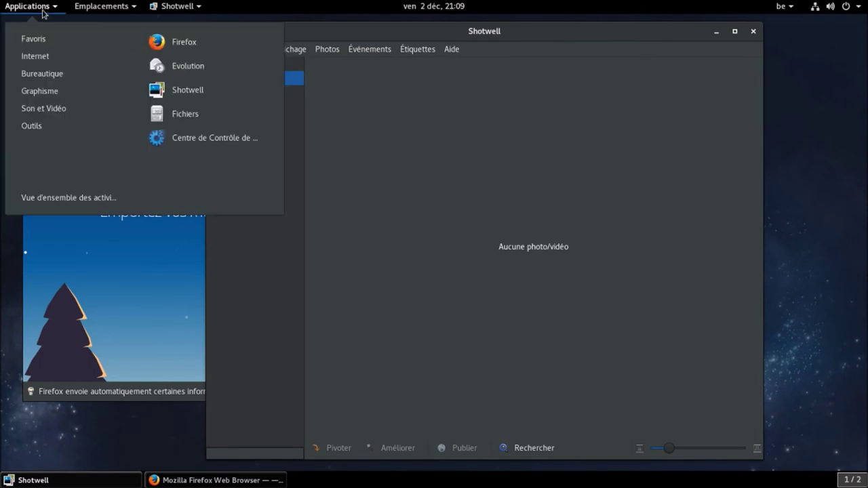
click(63, 198)
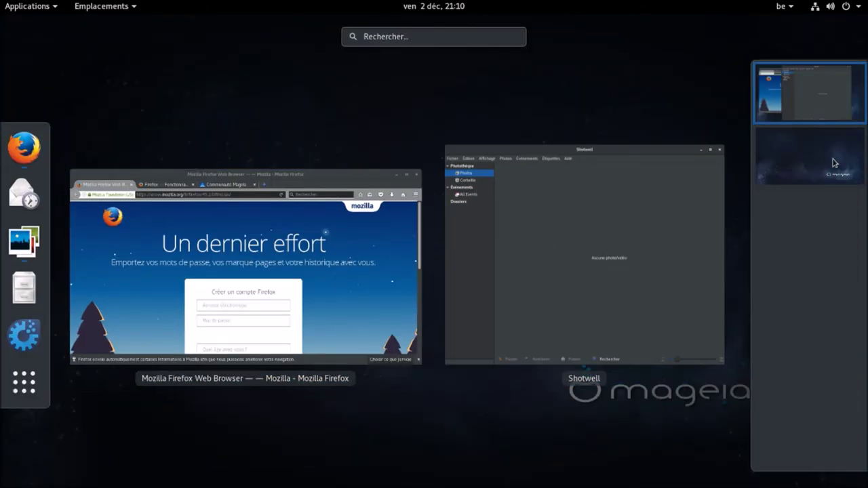
click(834, 163)
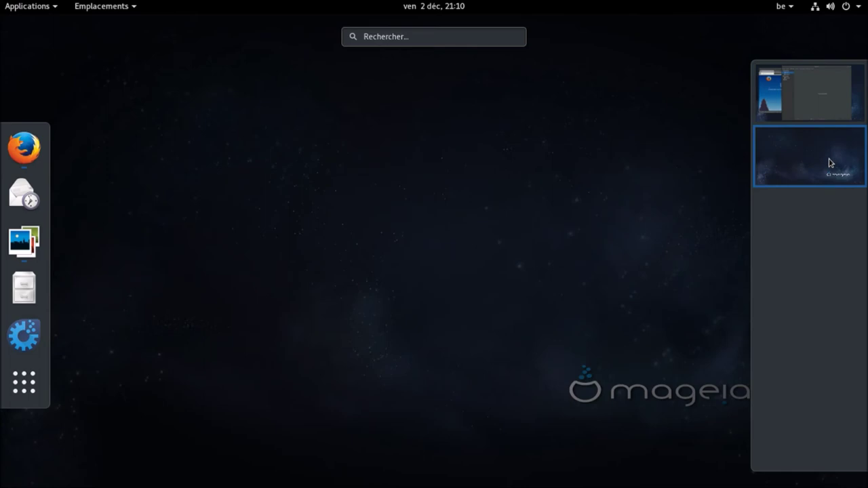
click(40, 380)
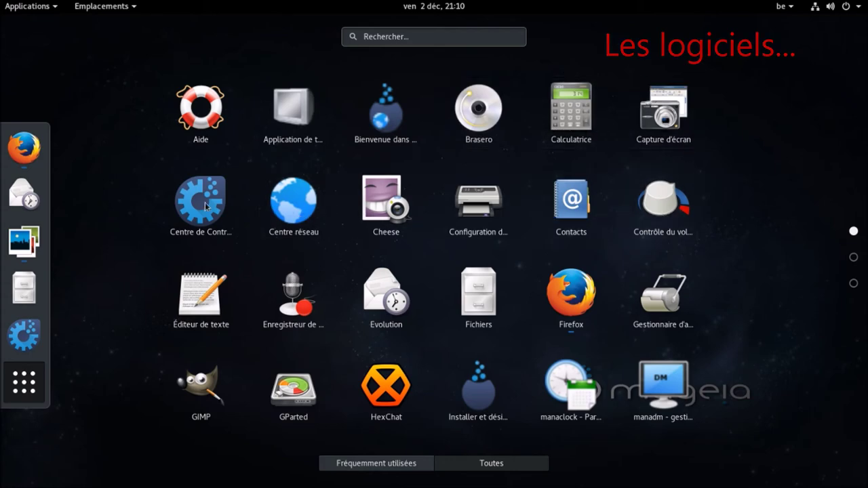
click(188, 299)
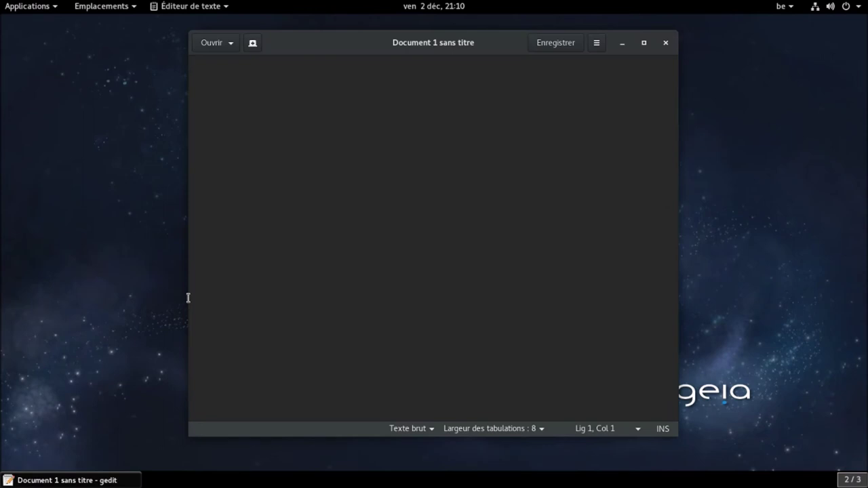
Launch Gestionnaire d'archives from the full application list in the activities overview.
click(49, 14)
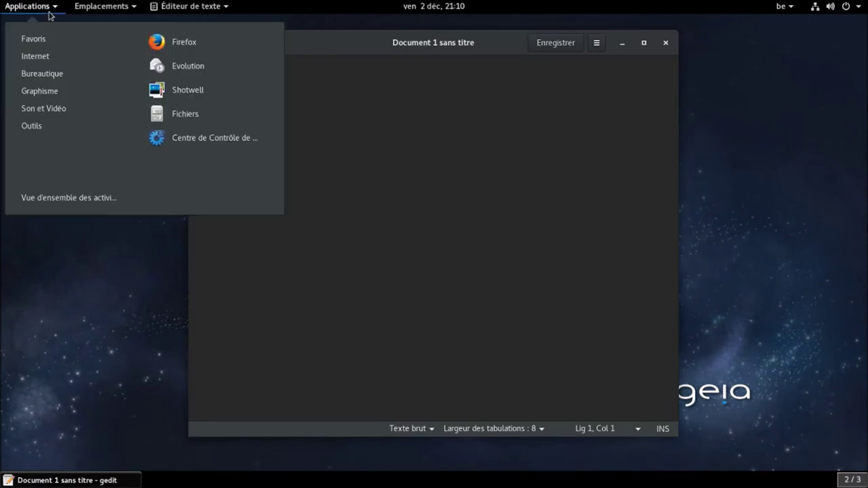
click(45, 199)
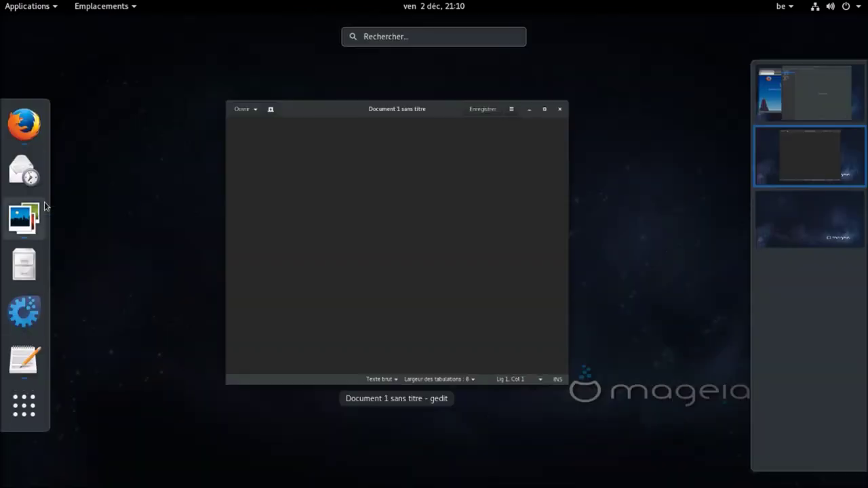
click(30, 406)
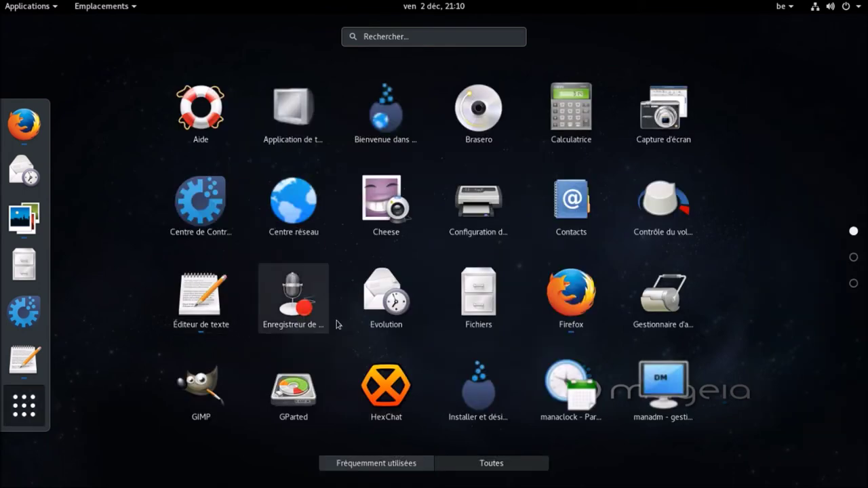
click(657, 315)
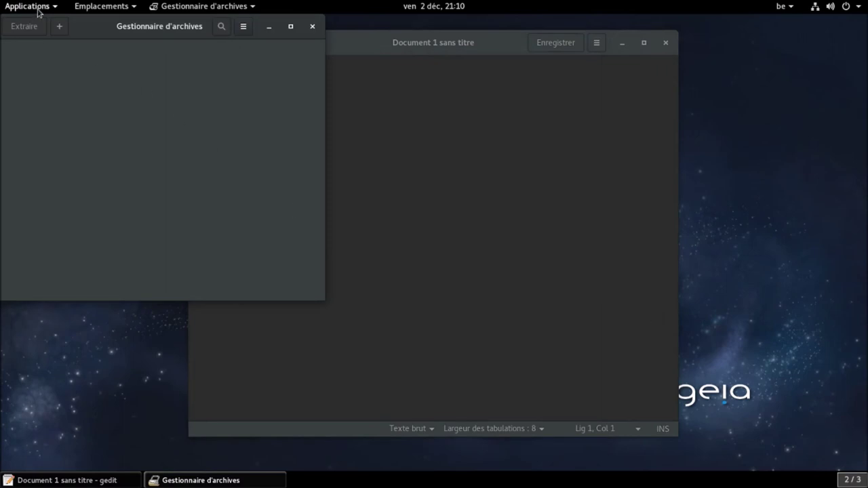
Launch GIMP from the full application list and switch it to single-window mode (Mode fenêtre unique).
click(10, 7)
click(34, 198)
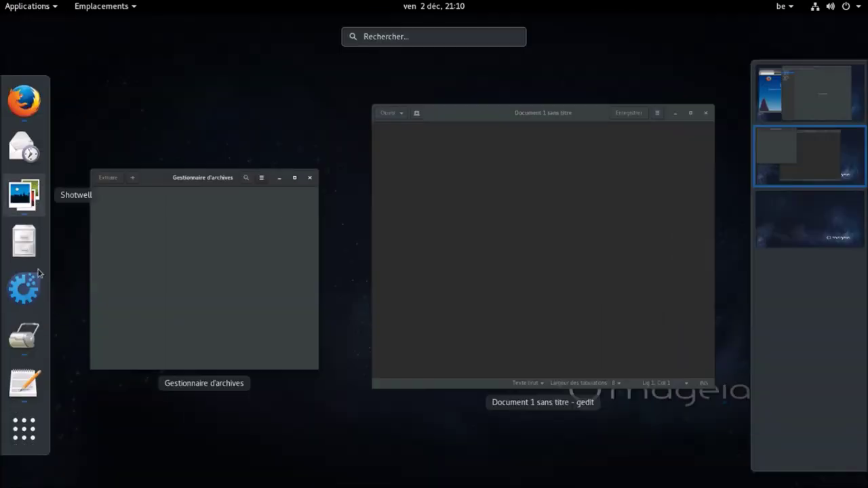
click(26, 426)
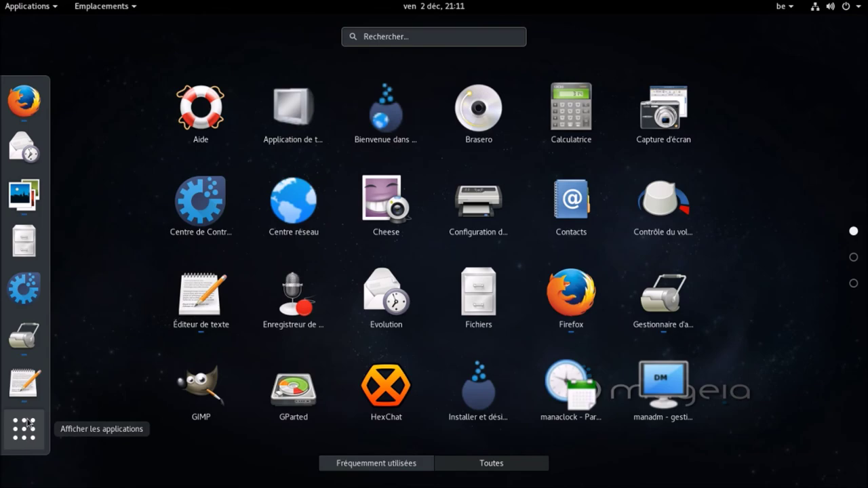
click(198, 388)
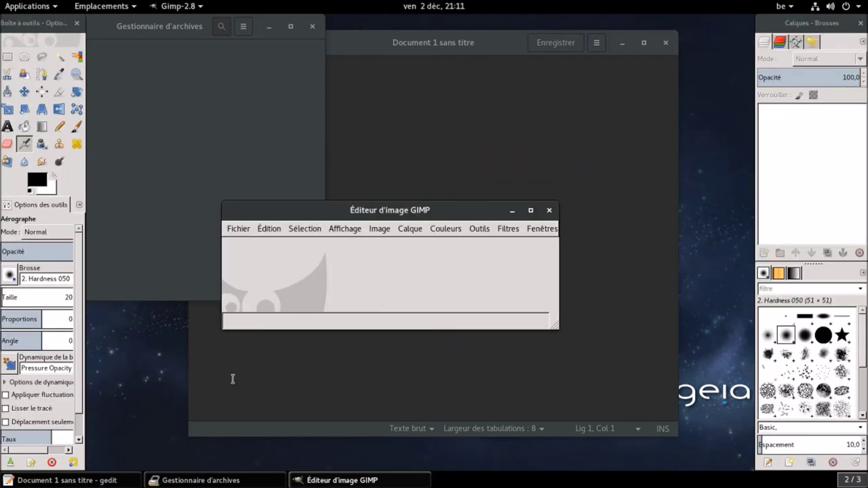
click(541, 232)
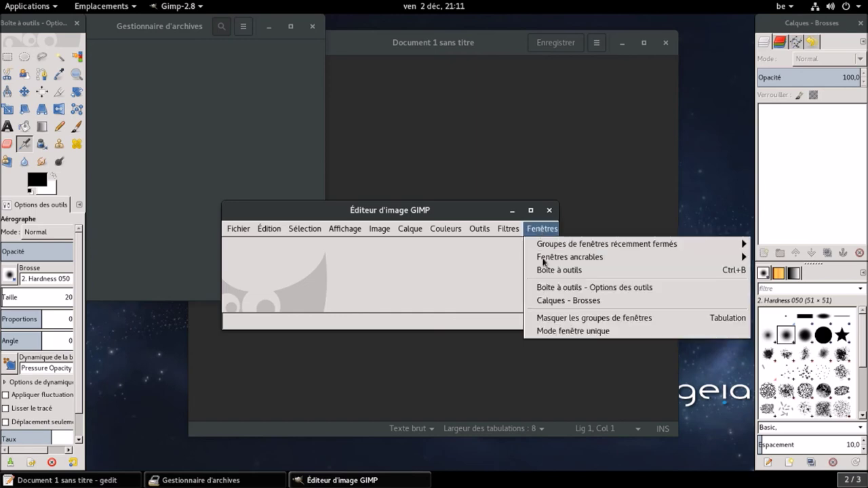
click(547, 329)
Open Préférences de IBus from the second page of the full application list.
click(34, 9)
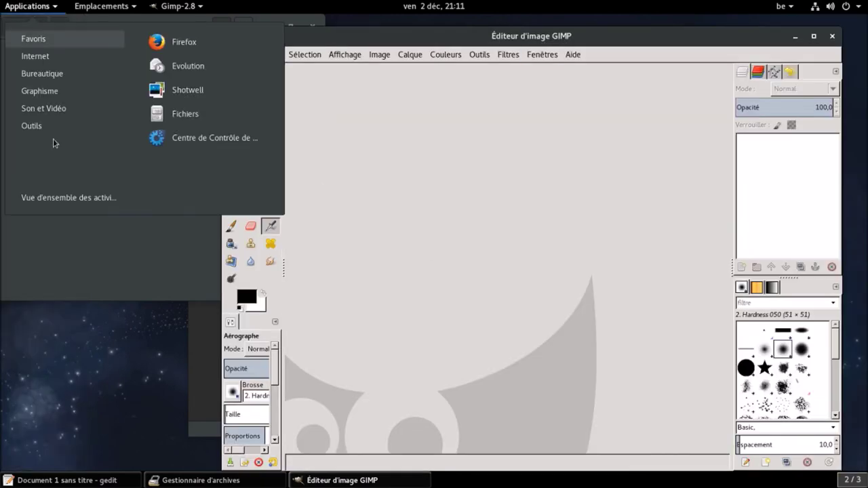
click(61, 198)
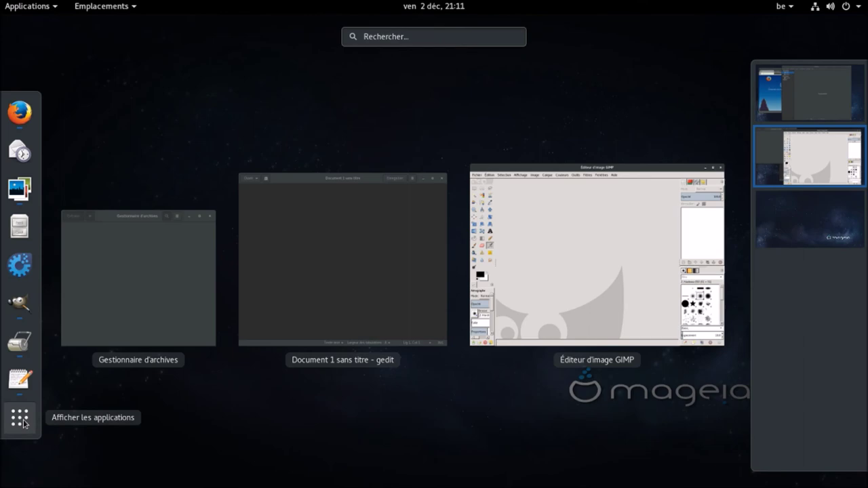
click(56, 422)
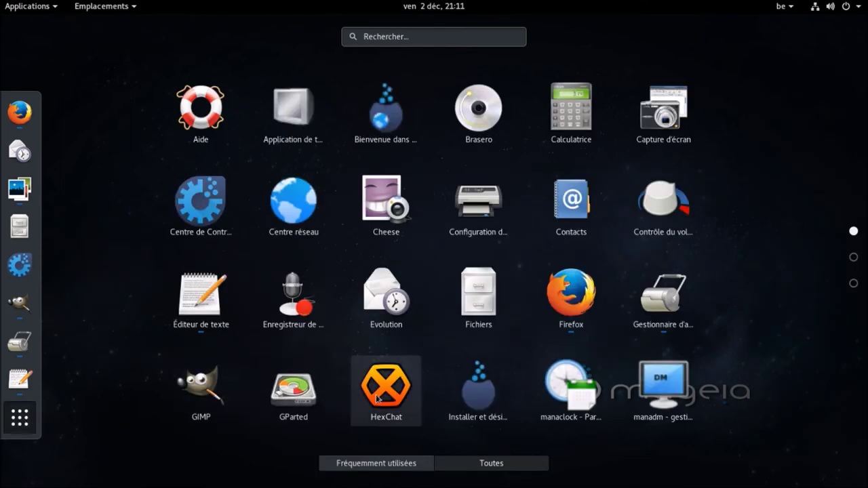
click(854, 258)
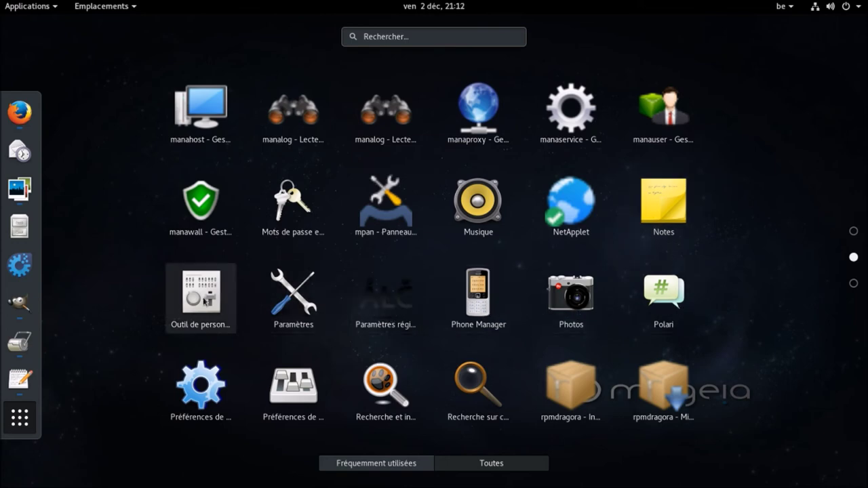
click(213, 395)
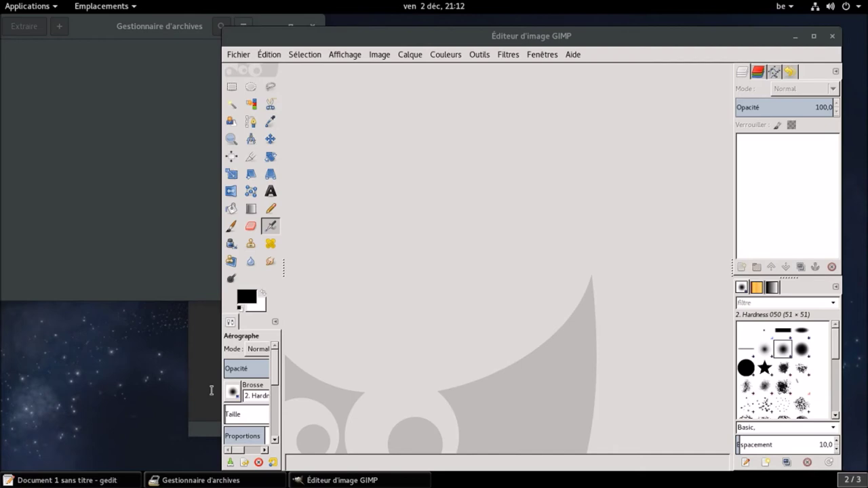
Browse all three pages of the application list and launch Terminal from the last one.
click(27, 6)
click(68, 198)
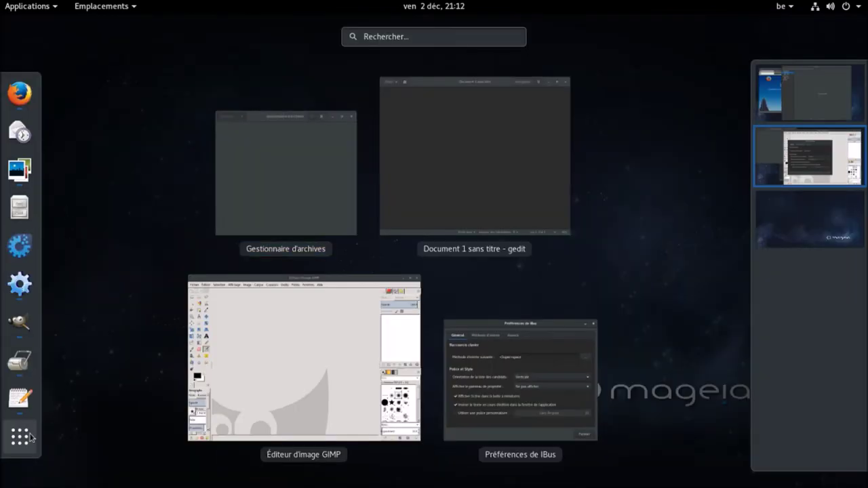
click(39, 438)
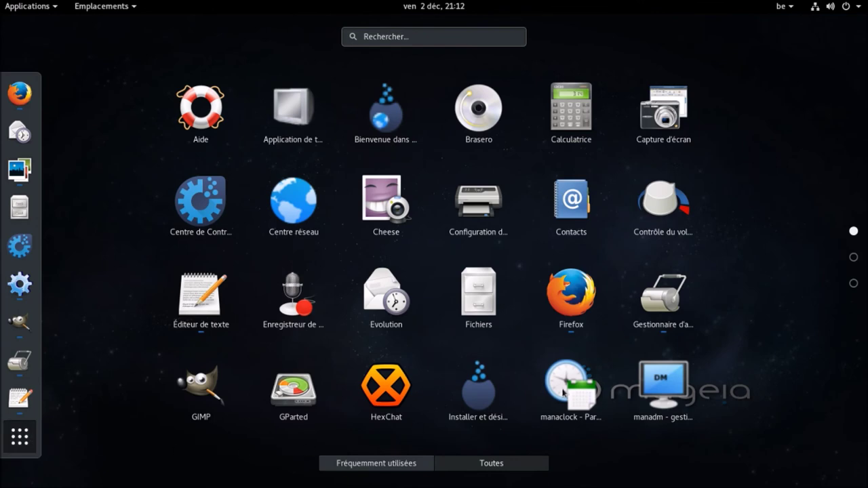
click(854, 258)
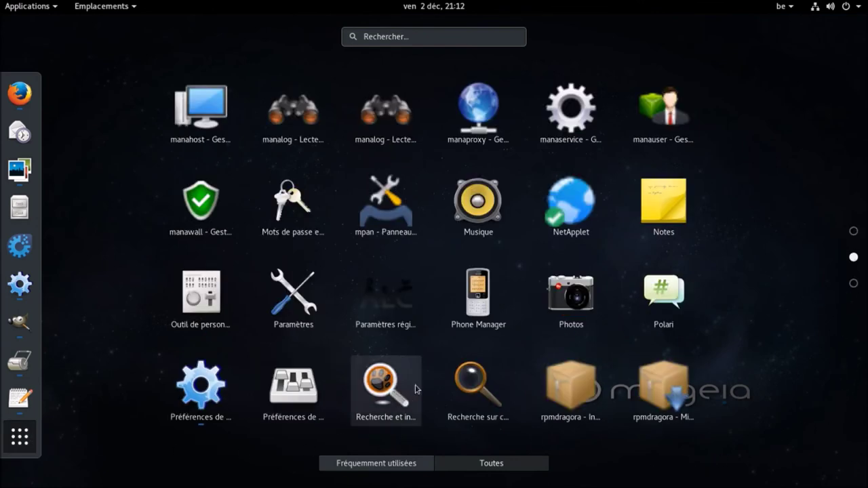
click(854, 285)
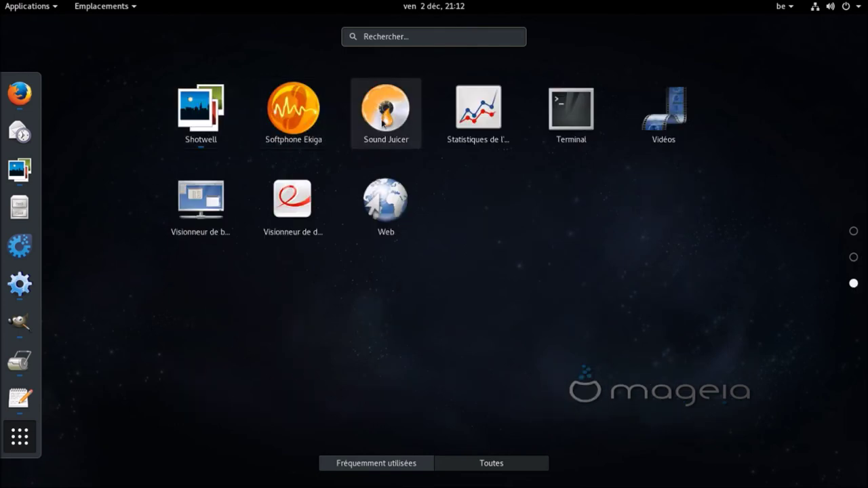
click(571, 112)
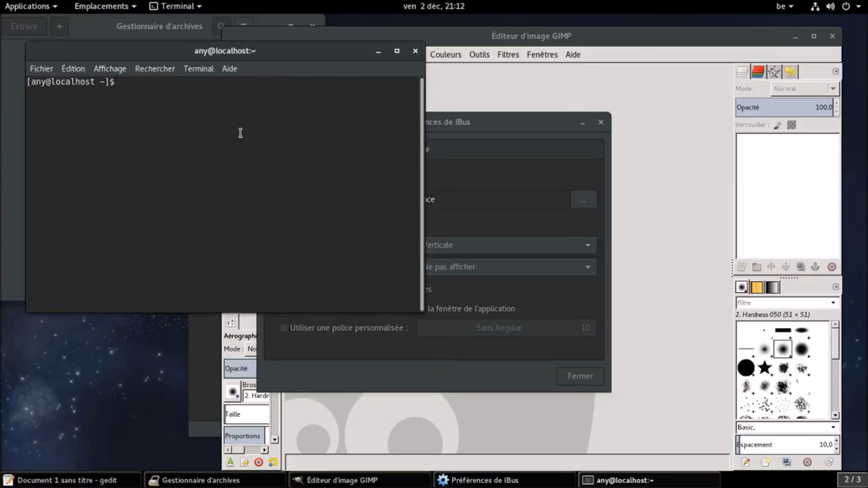
In the activities overview, move the archive manager, GIMP, gedit, IBus and Terminal windows from the second workspace to the first.
click(54, 7)
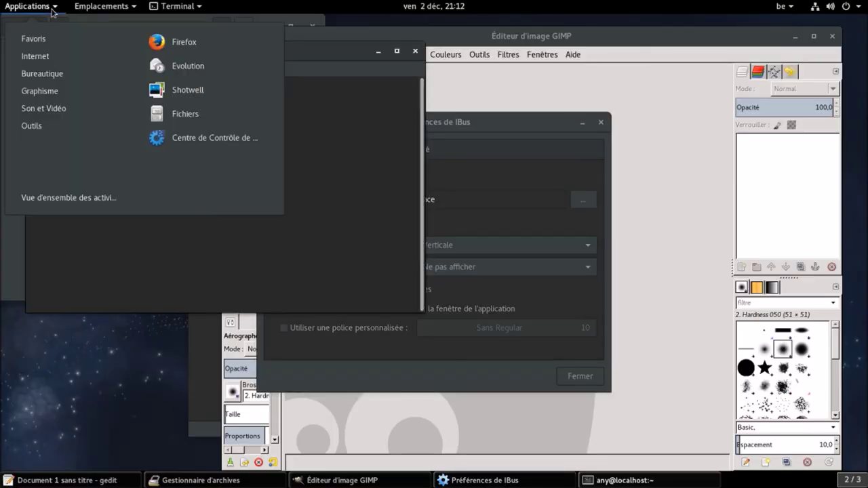
click(99, 199)
drag(274, 196, 798, 105)
drag(508, 163, 805, 93)
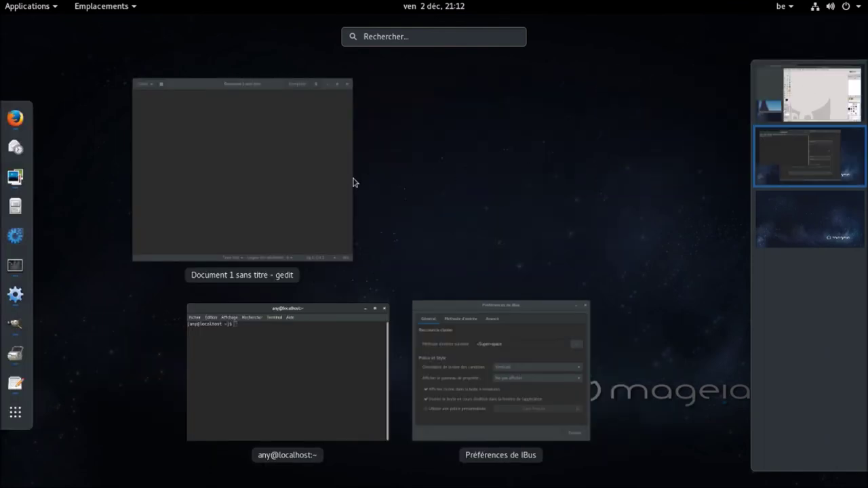
drag(316, 194, 812, 104)
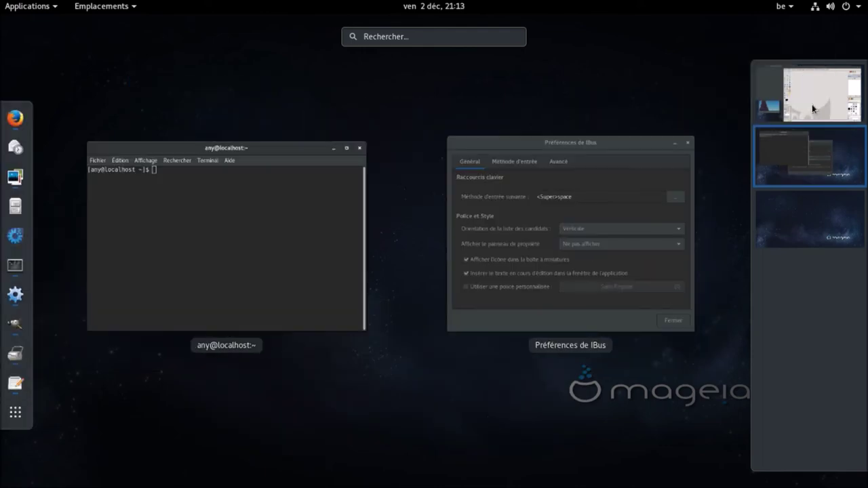
drag(627, 175, 813, 102)
drag(340, 228, 808, 100)
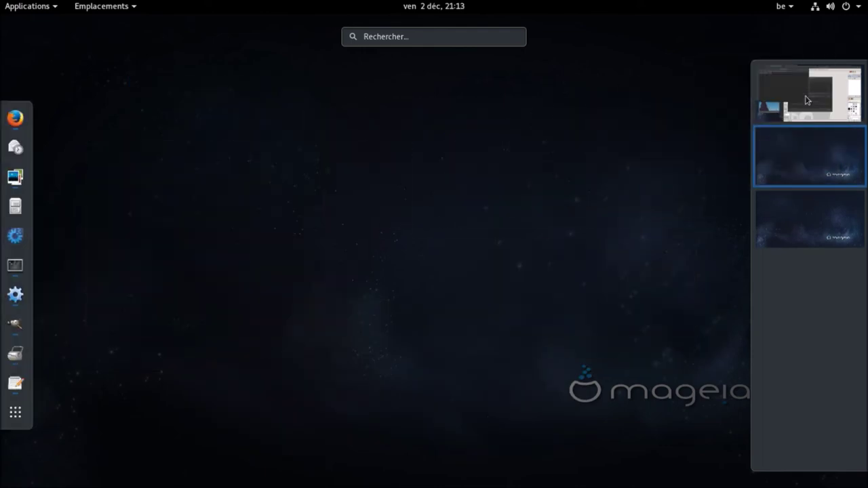
Close the Shotwell, gedit and Firefox windows from the first workspace's overview, quitting Firefox without saving its tabs.
click(808, 100)
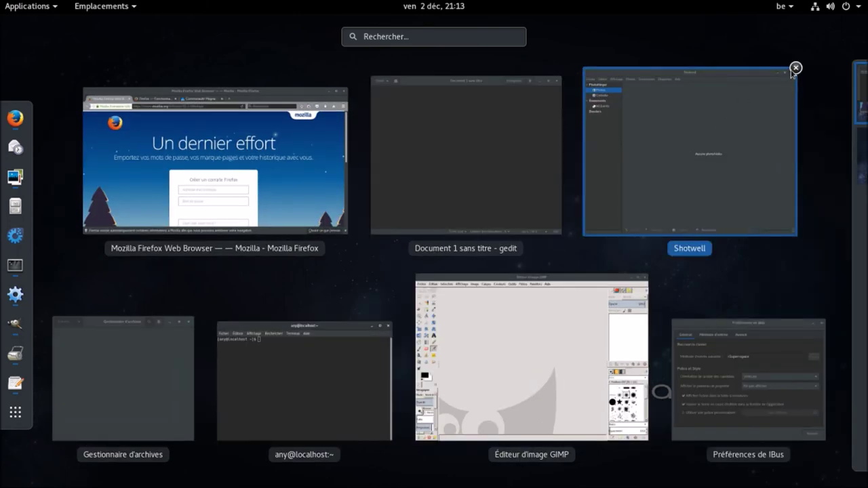
click(795, 69)
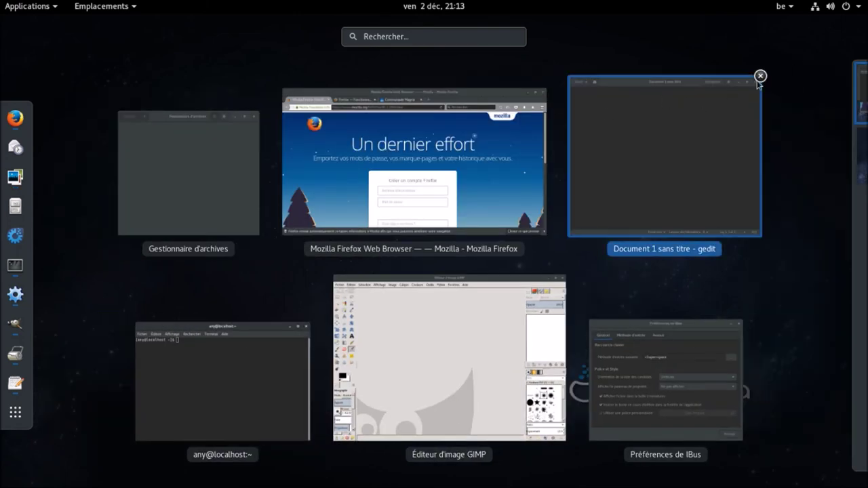
click(760, 76)
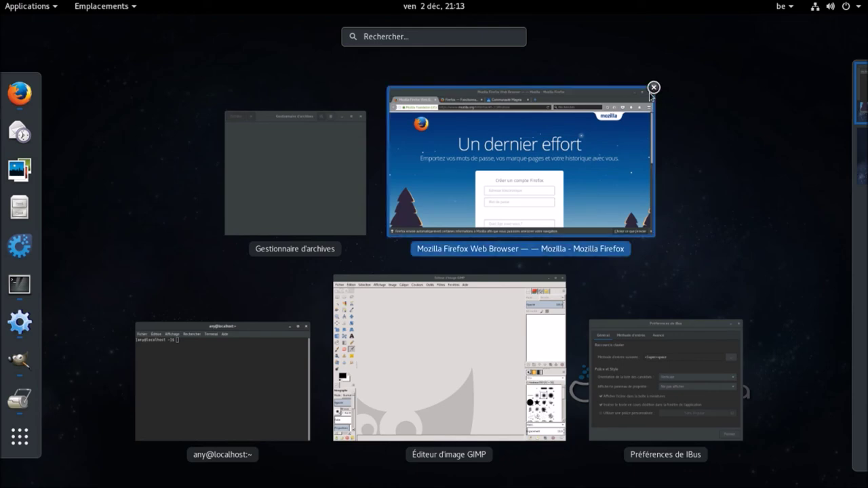
click(653, 87)
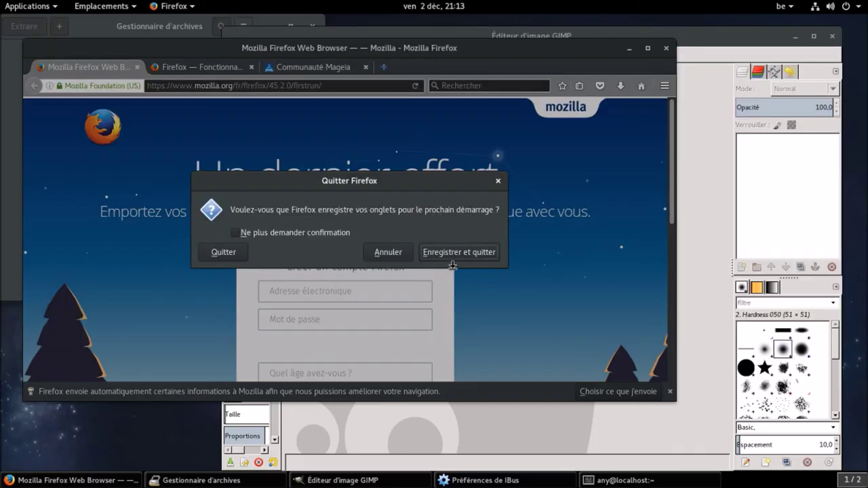
click(237, 254)
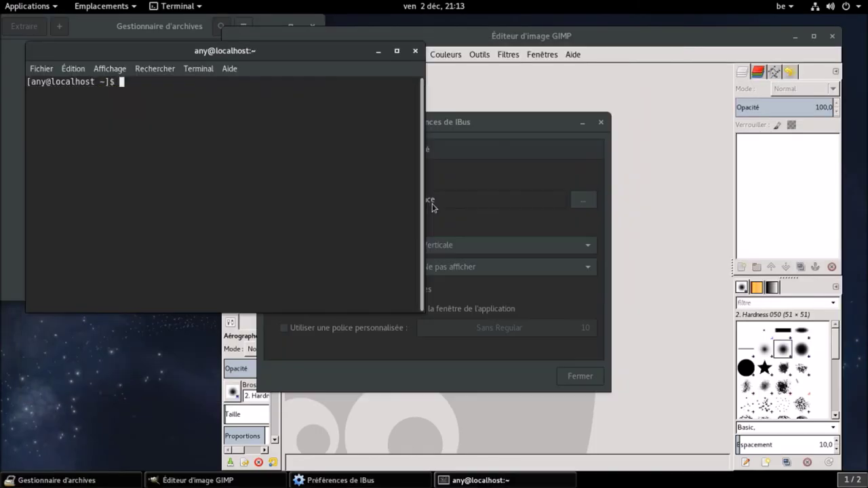
Close the remaining Terminal, Préférences de IBus, GIMP and Gestionnaire d'archives windows.
click(416, 52)
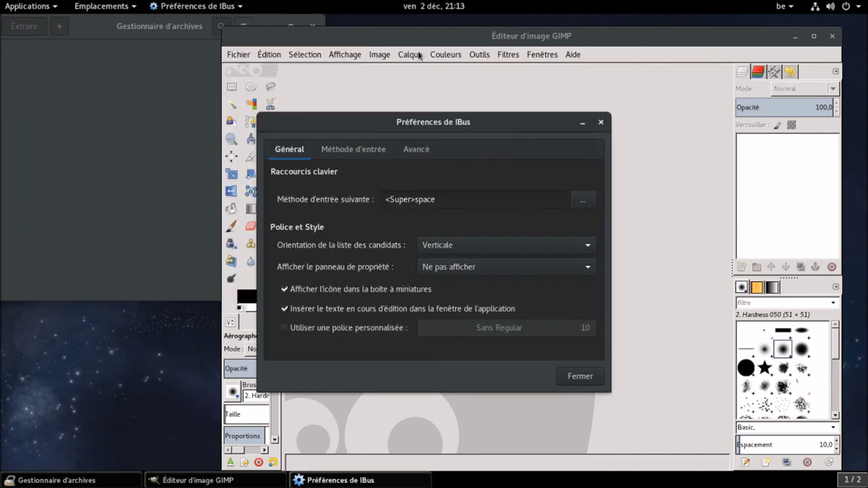
click(601, 124)
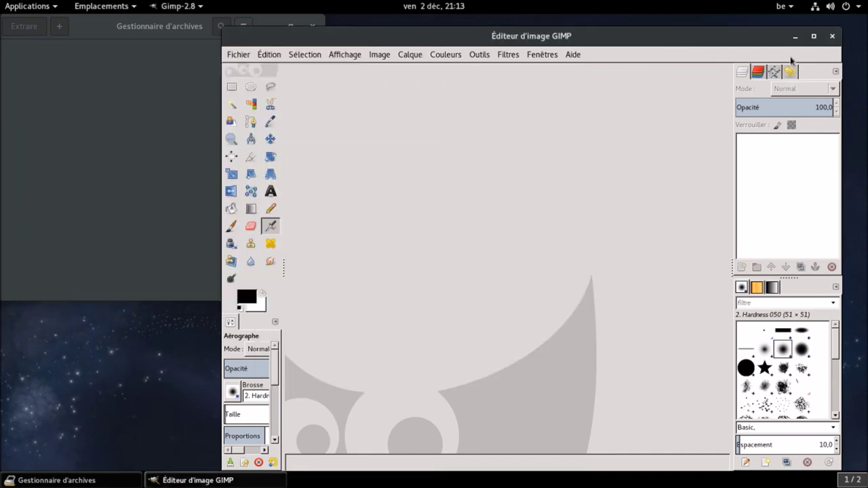
click(832, 37)
click(313, 27)
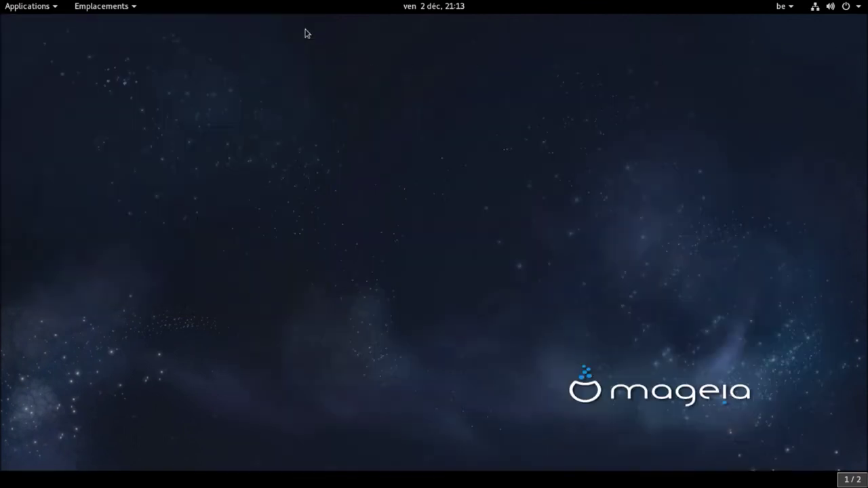
In the activities overview, remove Evolution and Shotwell from the favourites.
click(50, 9)
click(70, 198)
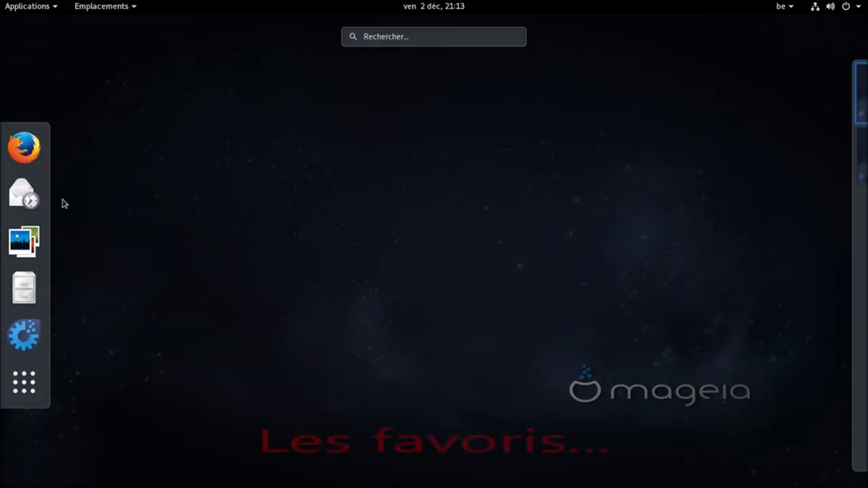
right_click(27, 198)
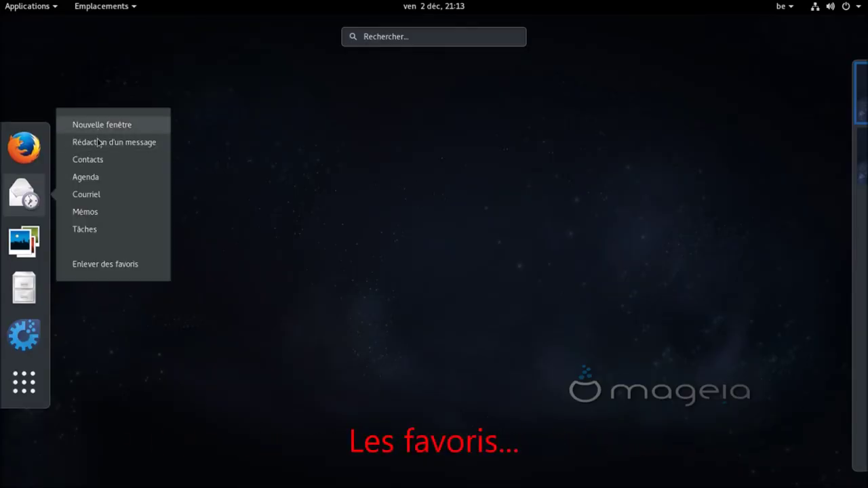
click(88, 268)
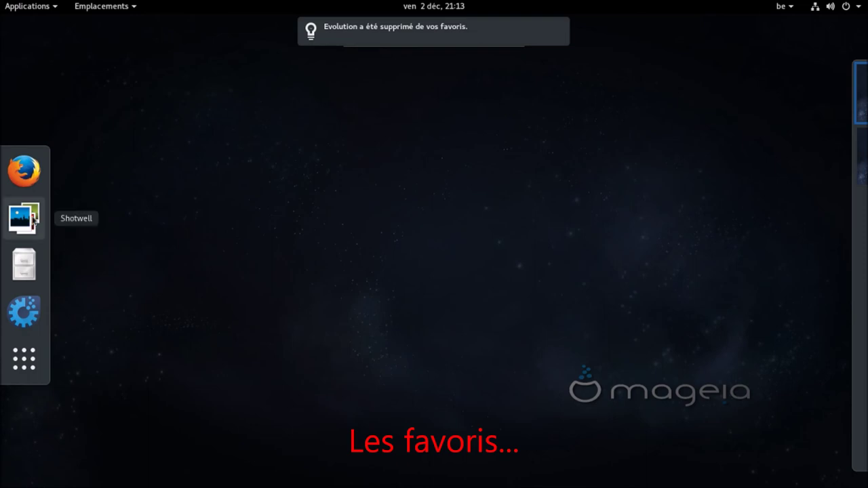
right_click(33, 219)
click(101, 241)
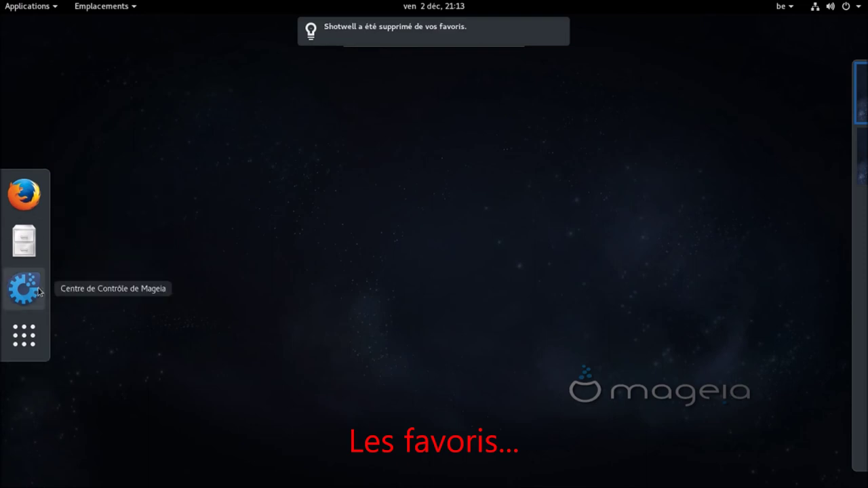
Add Gestionnaire d'archives, Outil de personnalisation and Paramètres to the favourites from the first two pages of the full application list.
click(30, 334)
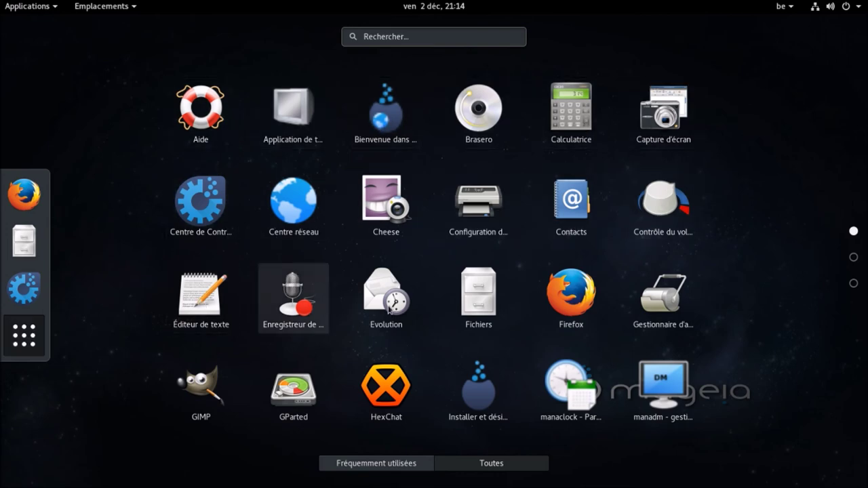
right_click(661, 302)
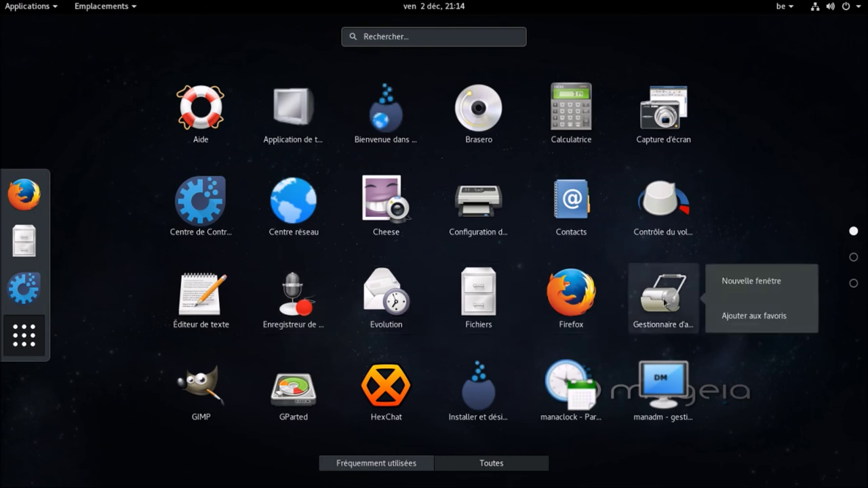
click(743, 318)
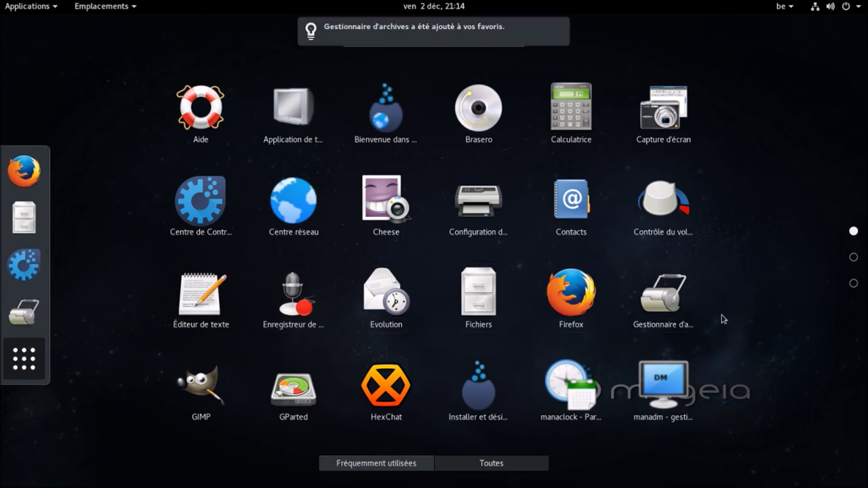
click(854, 258)
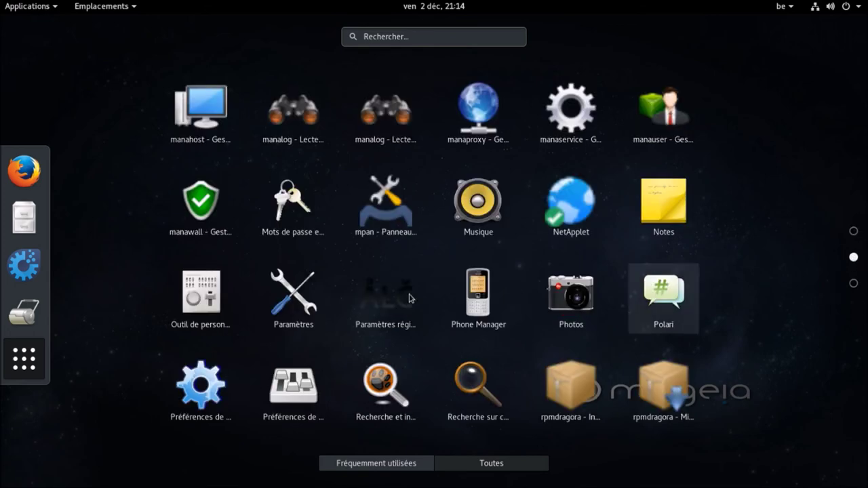
right_click(212, 298)
click(275, 316)
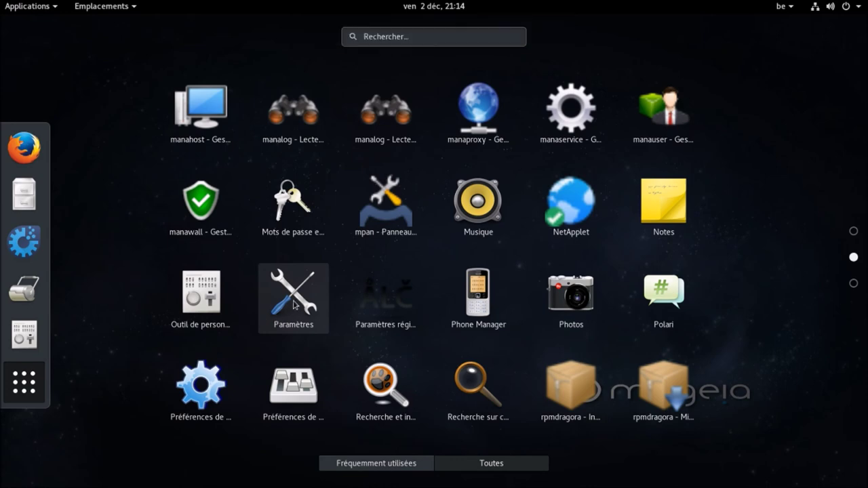
right_click(294, 305)
click(380, 318)
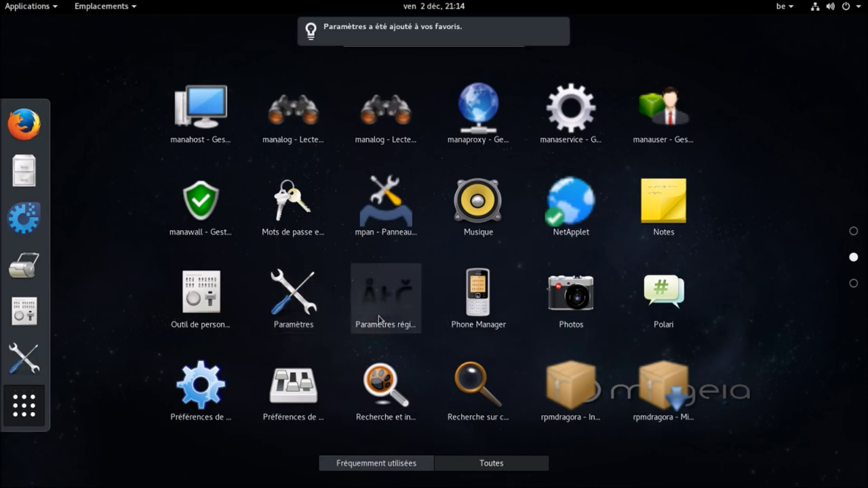
Add Terminal to the favourites from the last page of the application list and dismiss the notification.
click(854, 285)
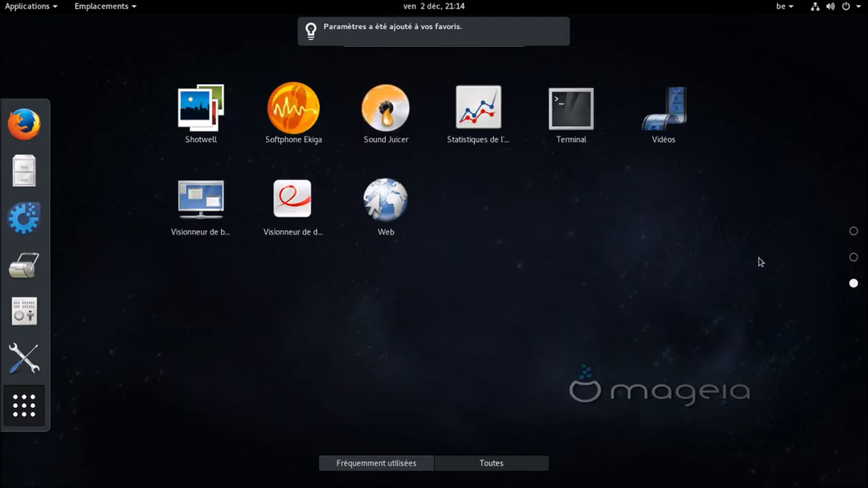
right_click(570, 116)
click(654, 134)
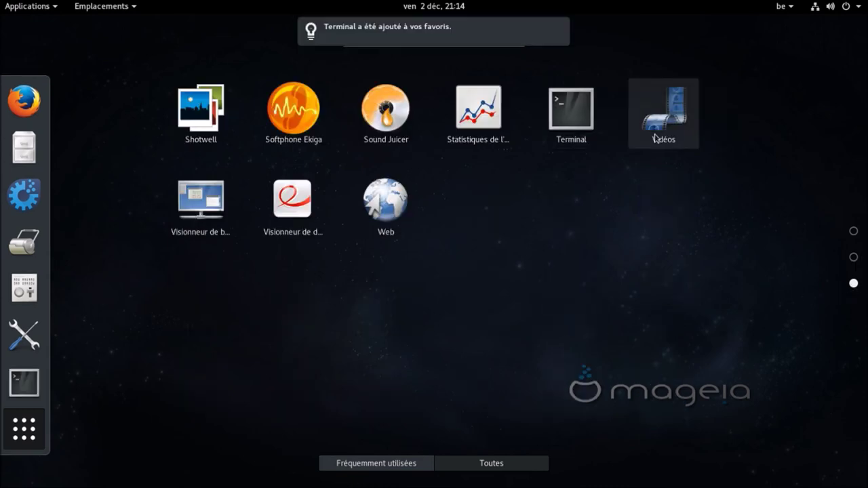
mouse_move(560, 30)
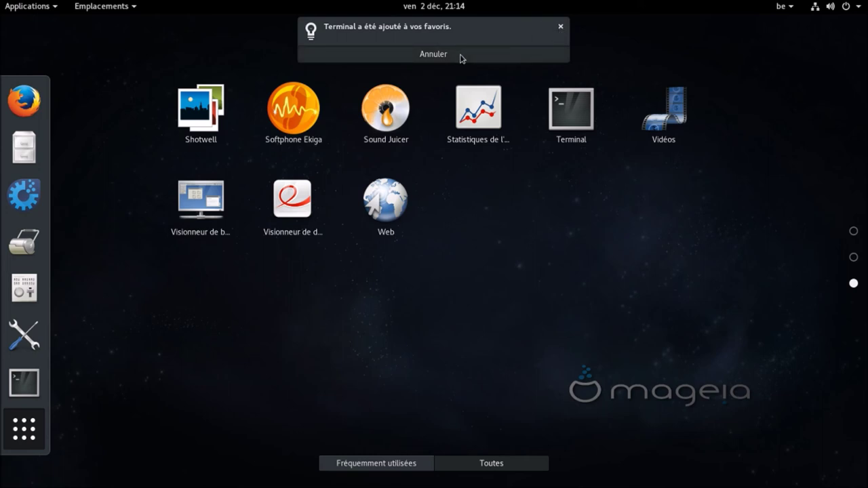
click(560, 27)
Search the applications for "log" and add Installer et désinstaller des logiciels to the favourites.
text(log)
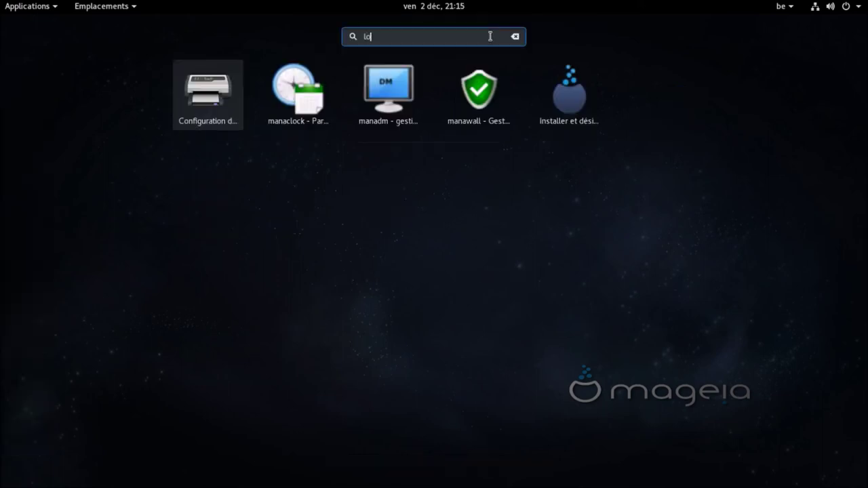
right_click(389, 92)
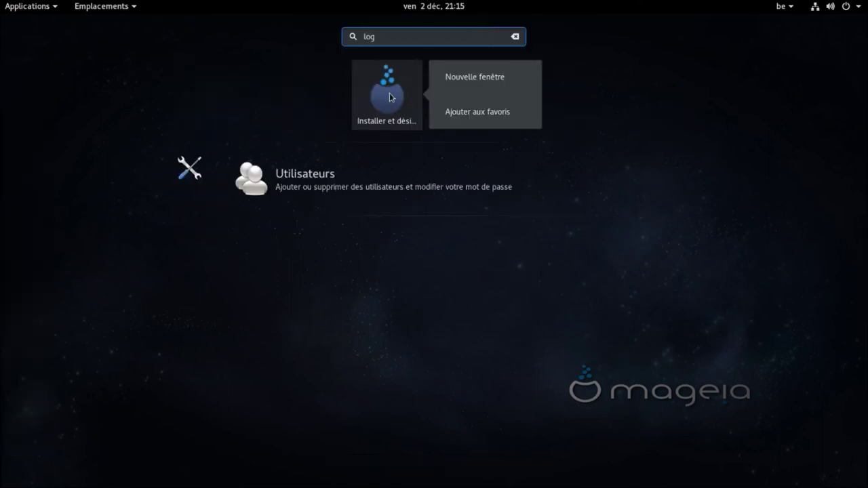
click(469, 111)
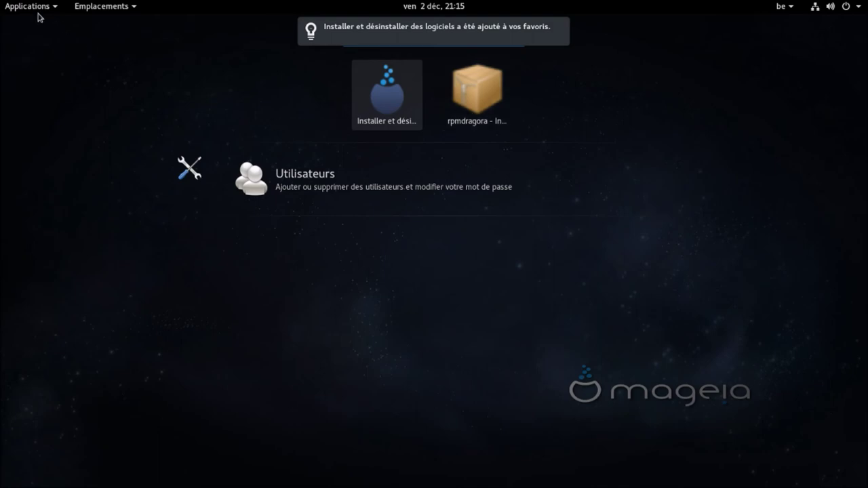
Reorder the favourites: Centre de Contrôle, Paramètres, Outil de personnalisation, Installer et désinstaller des logiciels, Terminal, Fichiers, Gestionnaire d'archives, Firefox.
click(35, 8)
click(86, 197)
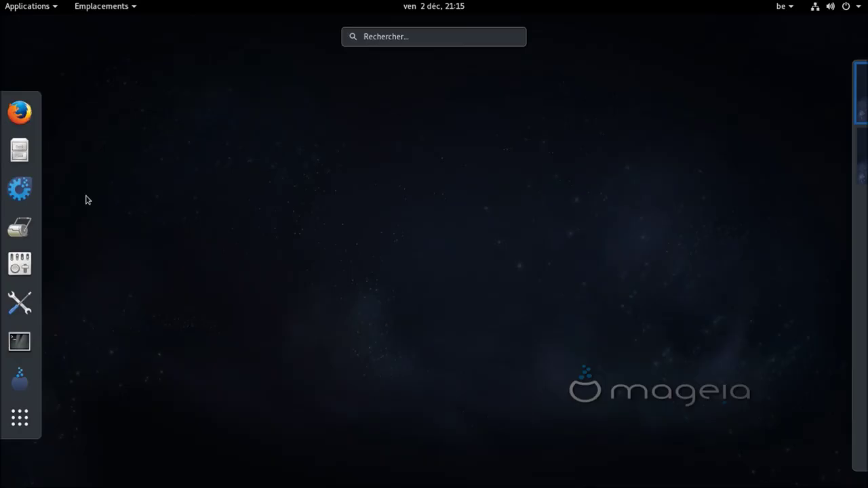
drag(20, 190, 24, 114)
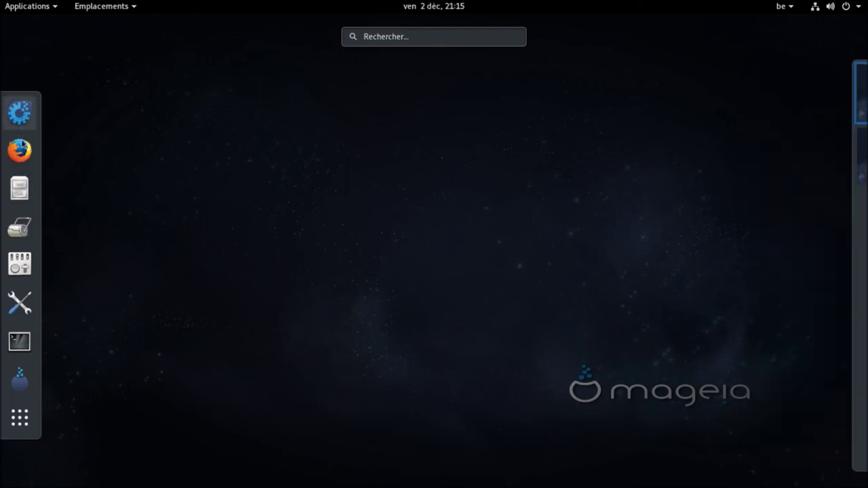
drag(19, 302, 20, 146)
drag(30, 307, 21, 184)
drag(19, 378, 23, 222)
drag(19, 379, 27, 261)
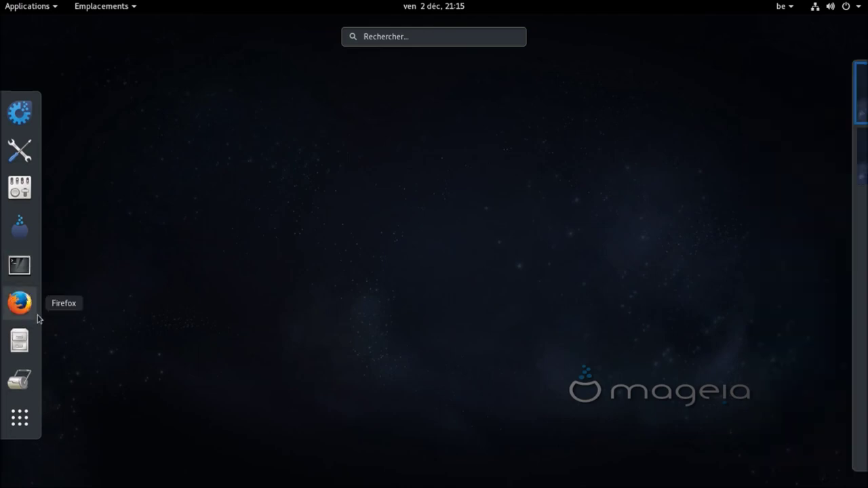
drag(23, 304, 21, 404)
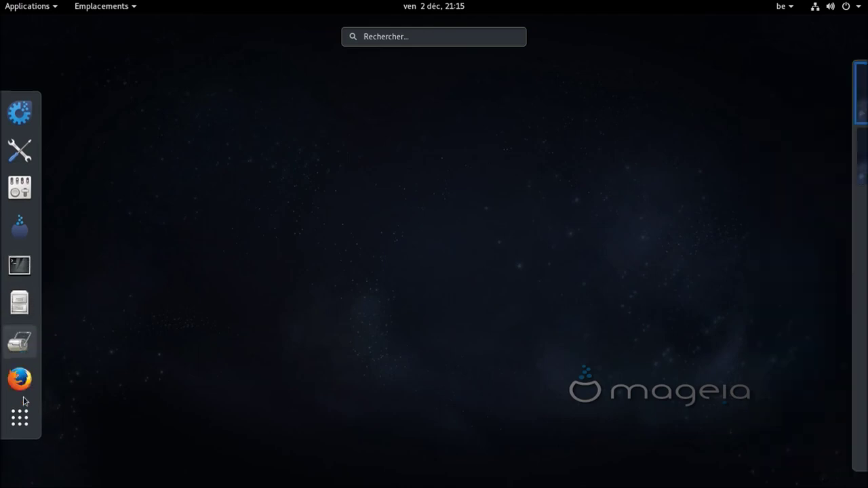
Launch Installer et désinstaller des logiciels from the favourites, authenticate with the administrator password and maximize the Gestionnaire de logiciels window.
click(22, 240)
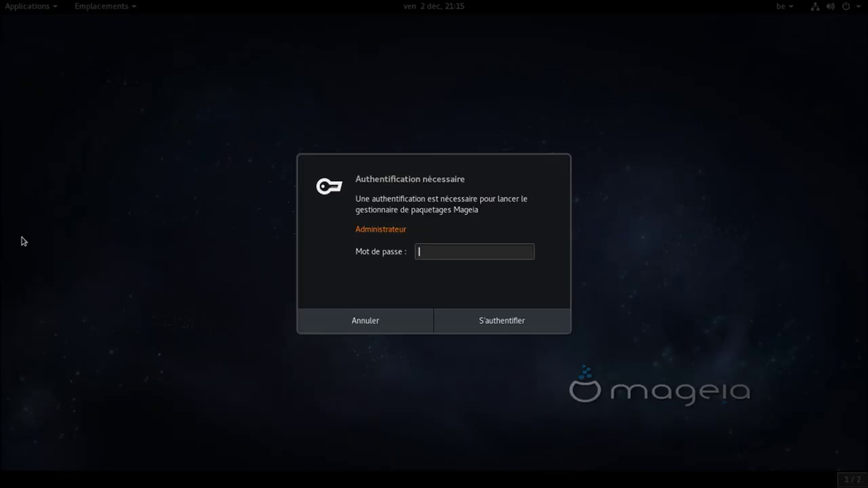
key(Return)
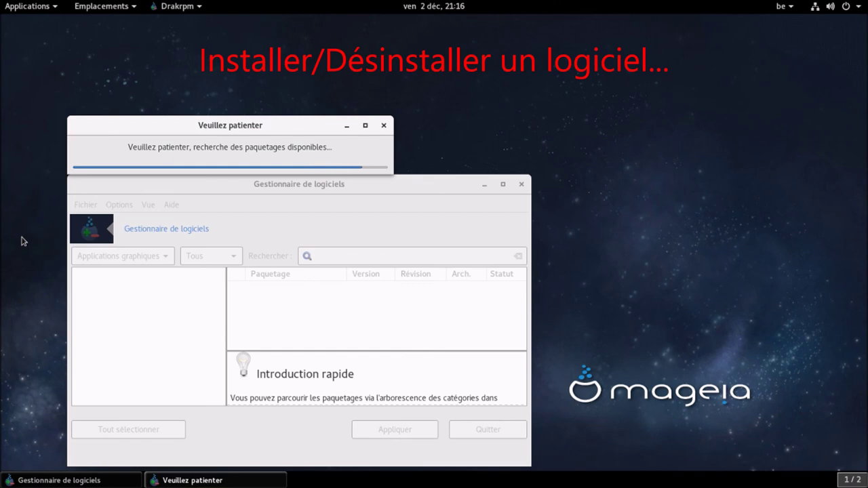
drag(128, 143, 122, 83)
drag(371, 186, 405, 171)
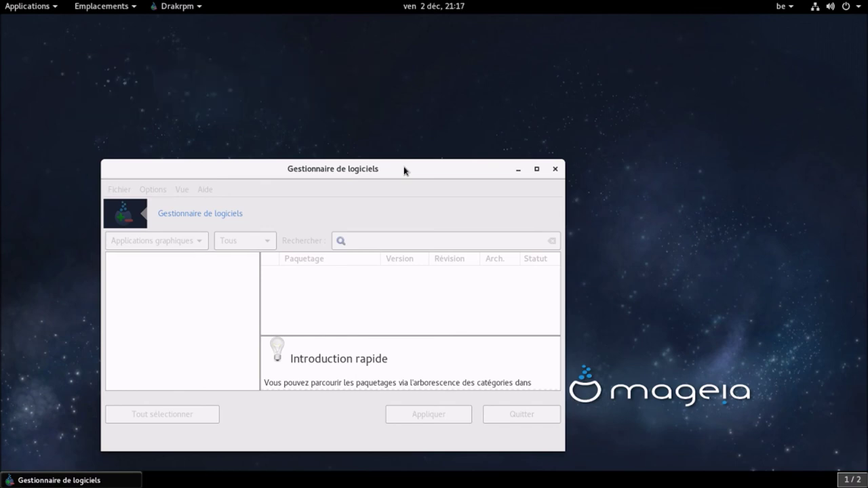
click(536, 169)
View the software manager's À propos information and close it.
click(104, 45)
click(133, 91)
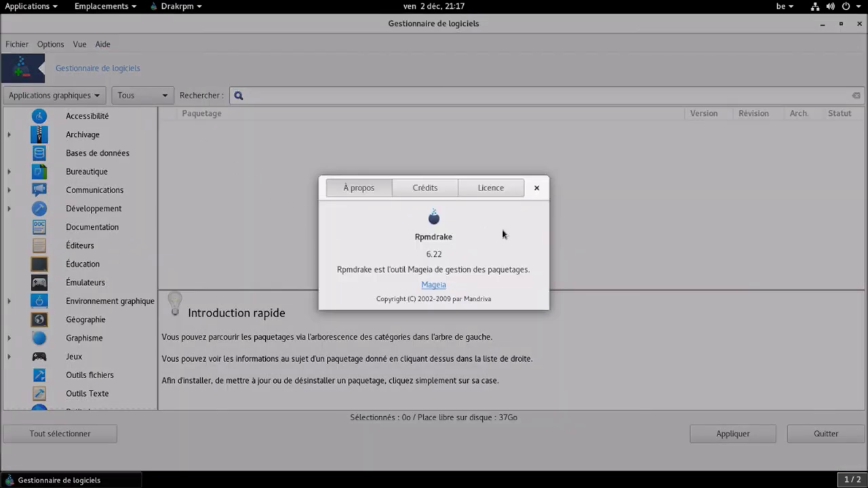
click(537, 188)
Search the packages for "vlc" and select the x86_64 vlc package for installation.
click(410, 93)
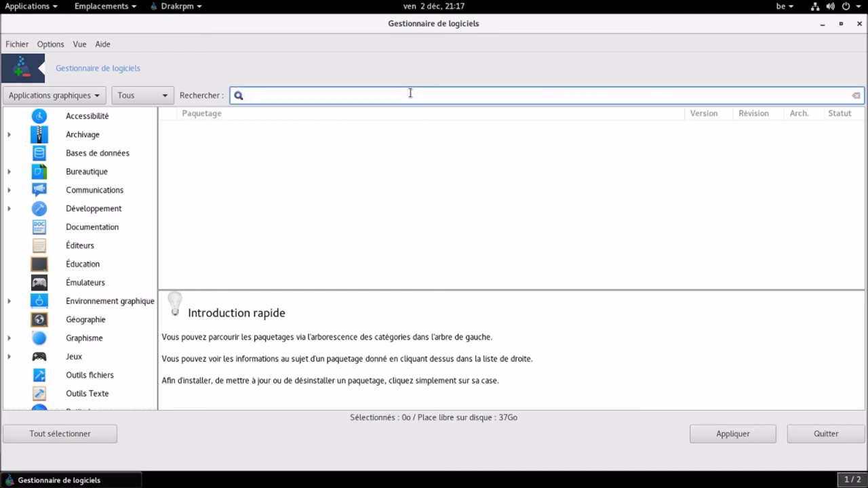
key(Return)
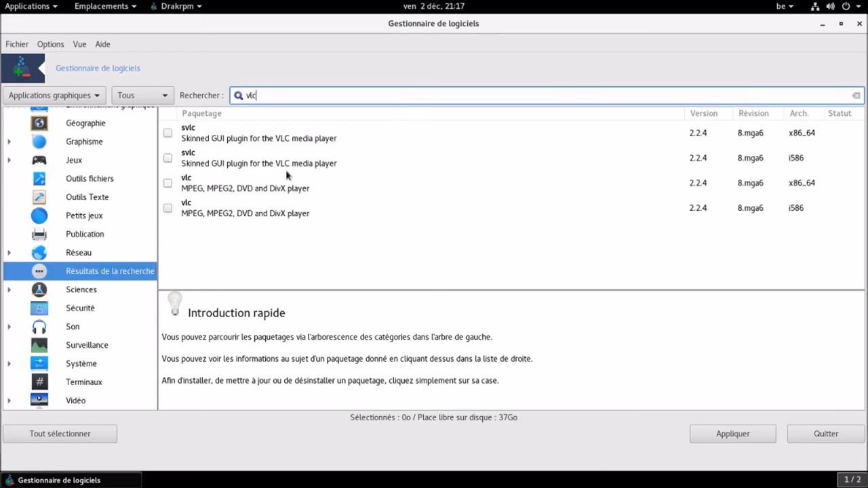
click(169, 183)
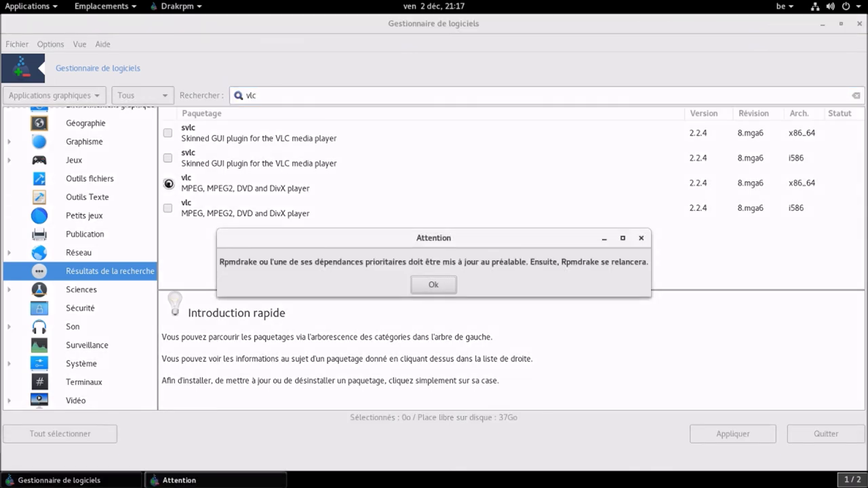
Accept the required updates and additional dependencies, apply the vlc installation, review the full package list and confirm it.
click(425, 288)
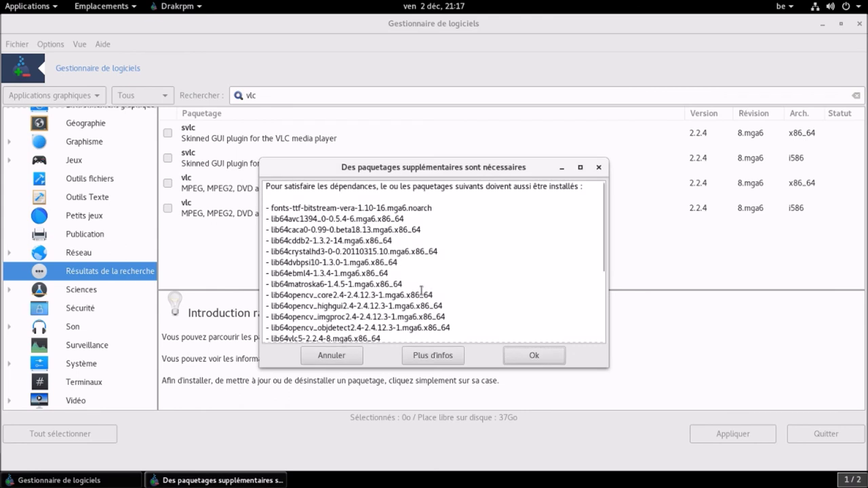
click(513, 355)
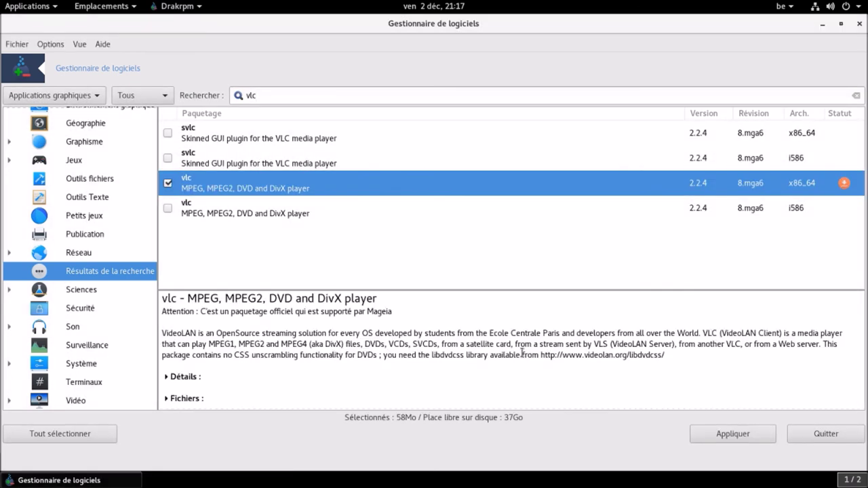
click(760, 437)
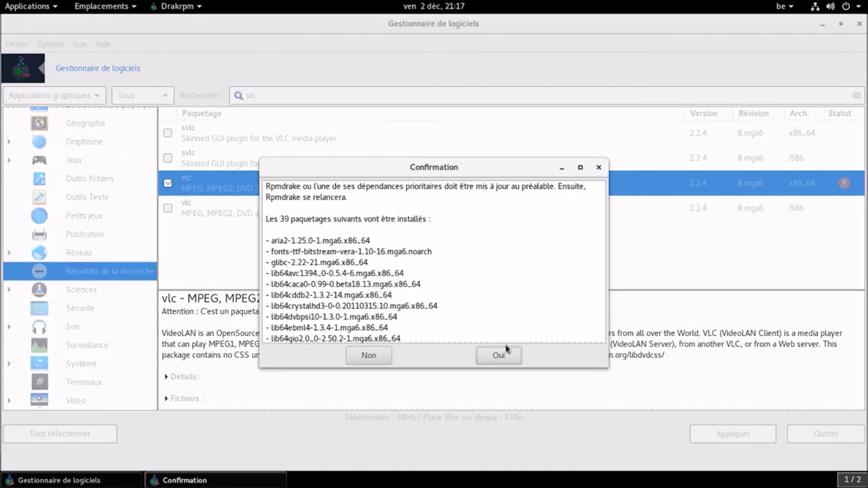
scroll(601, 215, down, 2)
scroll(602, 240, down, 8)
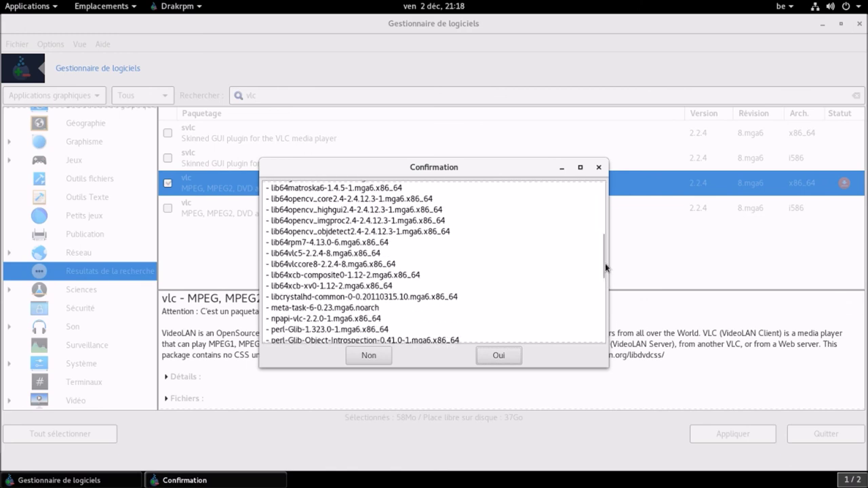
scroll(602, 251, down, 8)
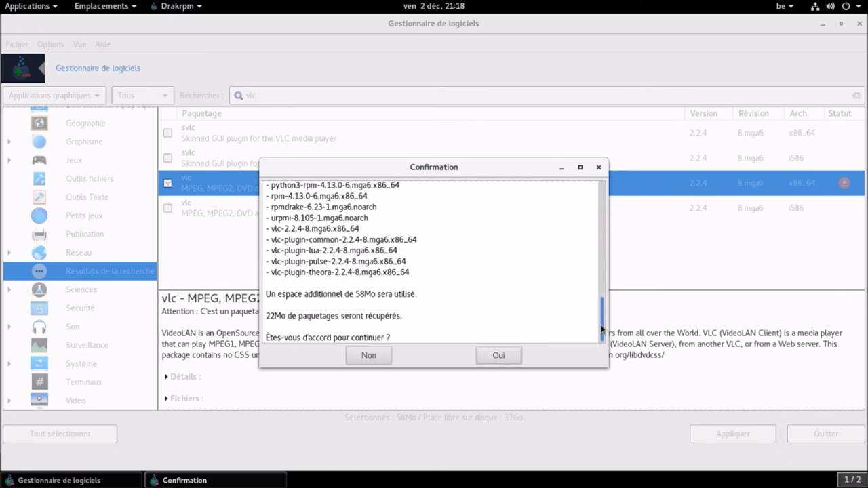
click(509, 357)
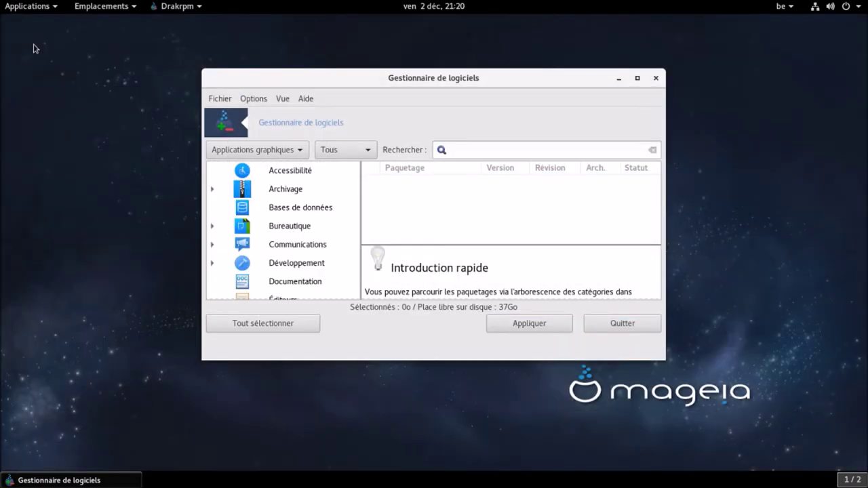
Launch Lecteur multimédia VLC from the Son et Vidéo applications and accept its privacy notice with network access to metadata allowed.
click(33, 8)
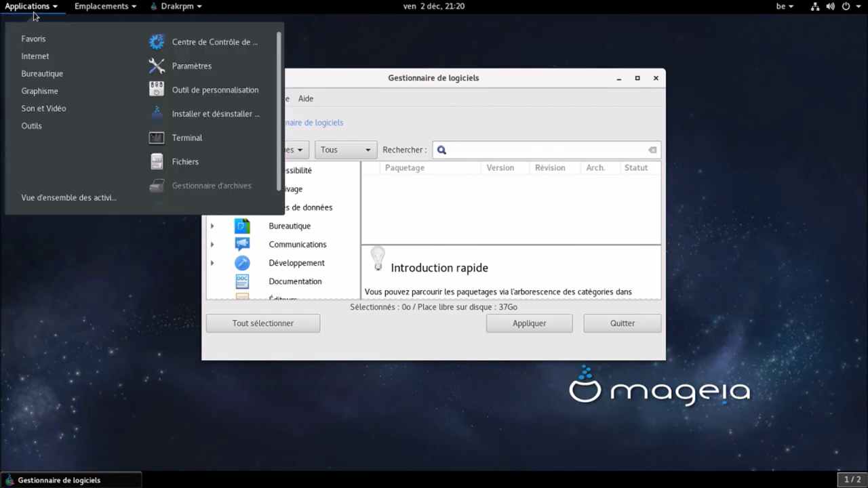
mouse_move(42, 111)
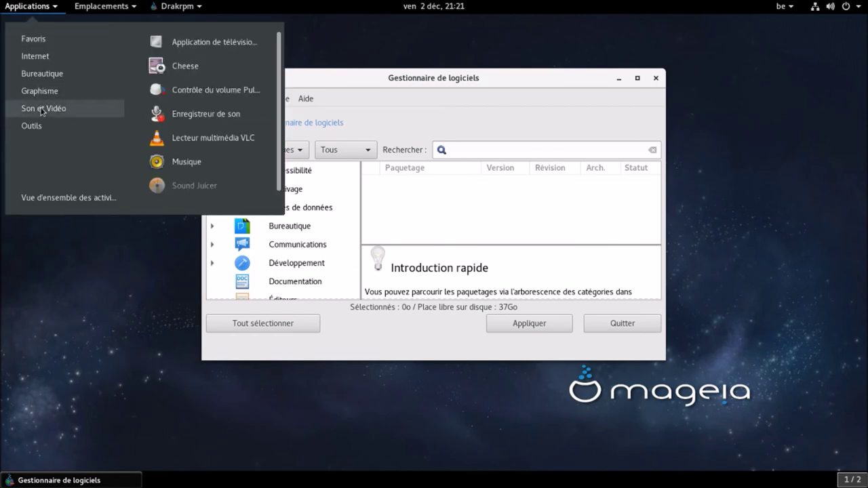
click(210, 138)
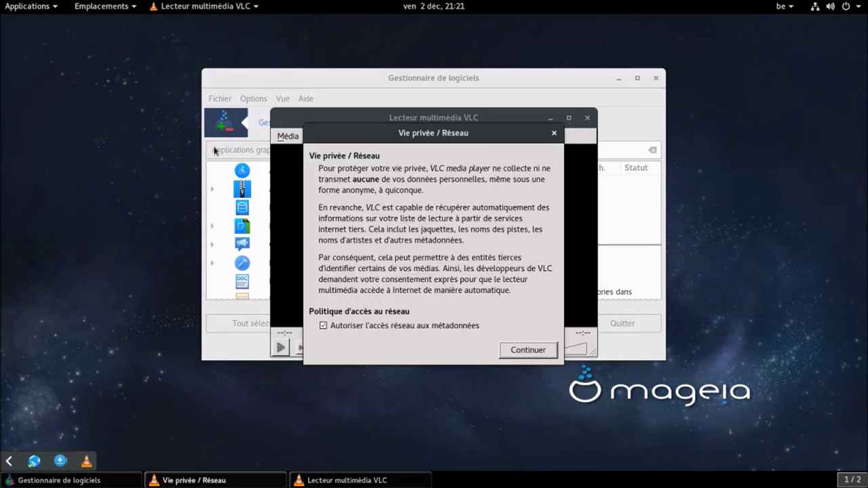
click(528, 350)
View the Aide information of the VLC player, close it and quit VLC.
click(520, 136)
click(533, 168)
click(628, 130)
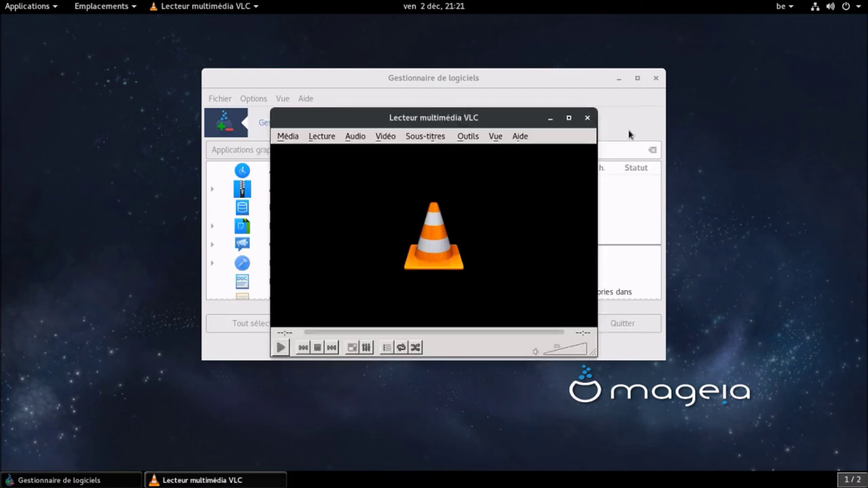
click(288, 136)
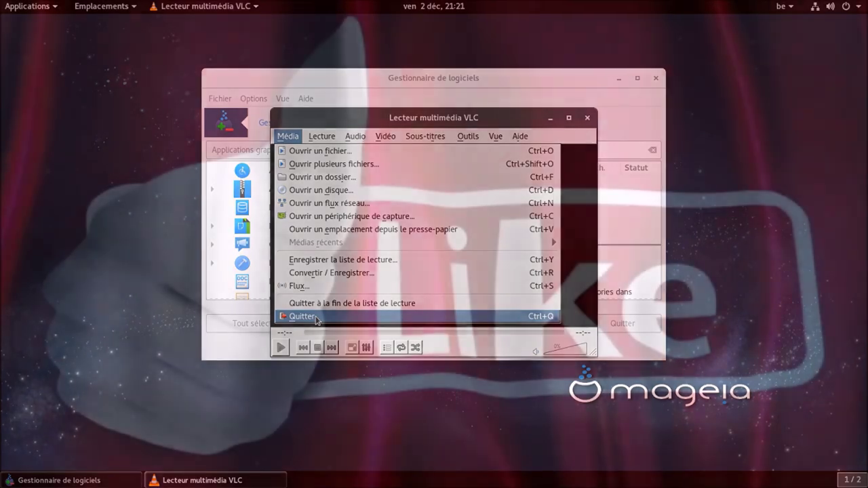
click(314, 317)
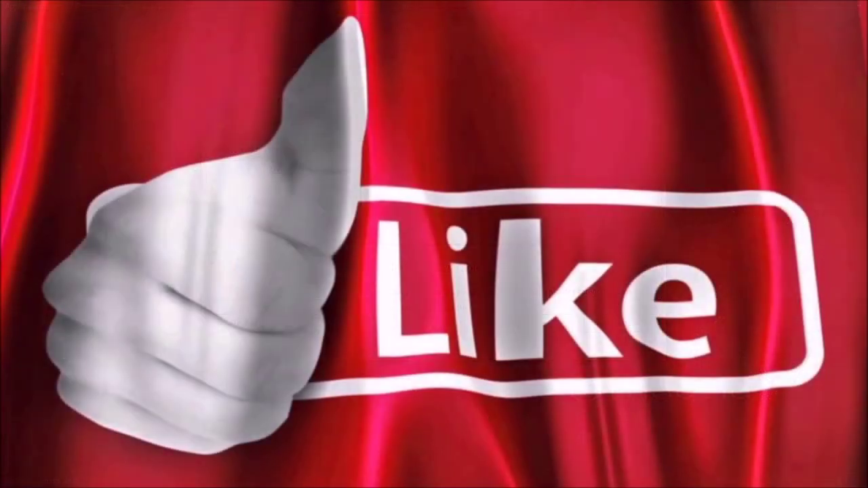